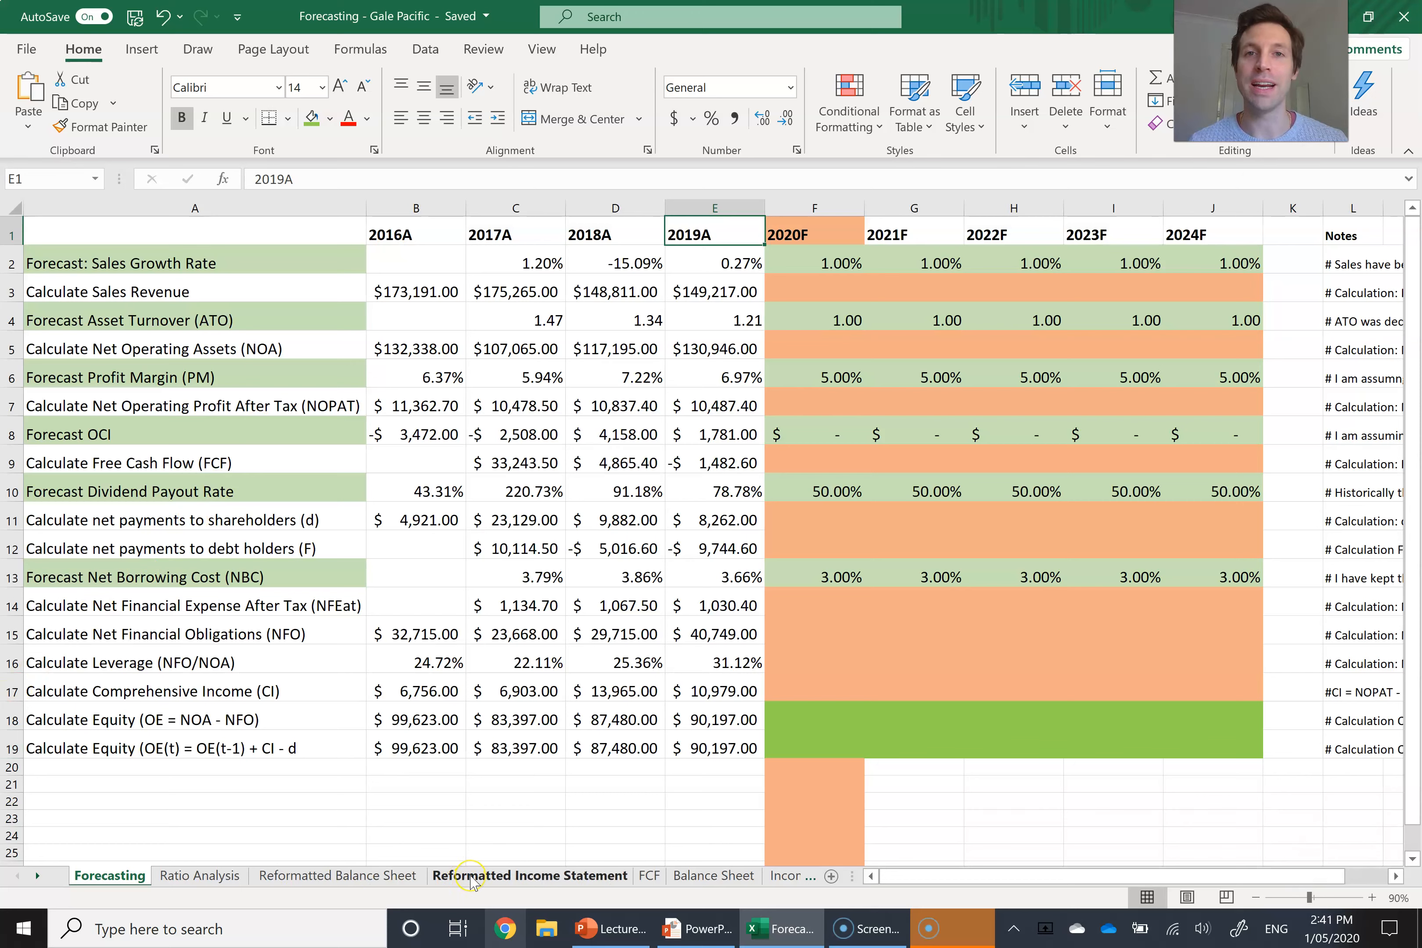
# Examine the 2020F–2024F forecast columns, including the sales growth assumptions and the empty sales revenue and net operating assets rows.
pyautogui.click(814, 229)
pyautogui.press('Right')
pyautogui.press('Right')
pyautogui.press('Right')
pyautogui.press('Right')
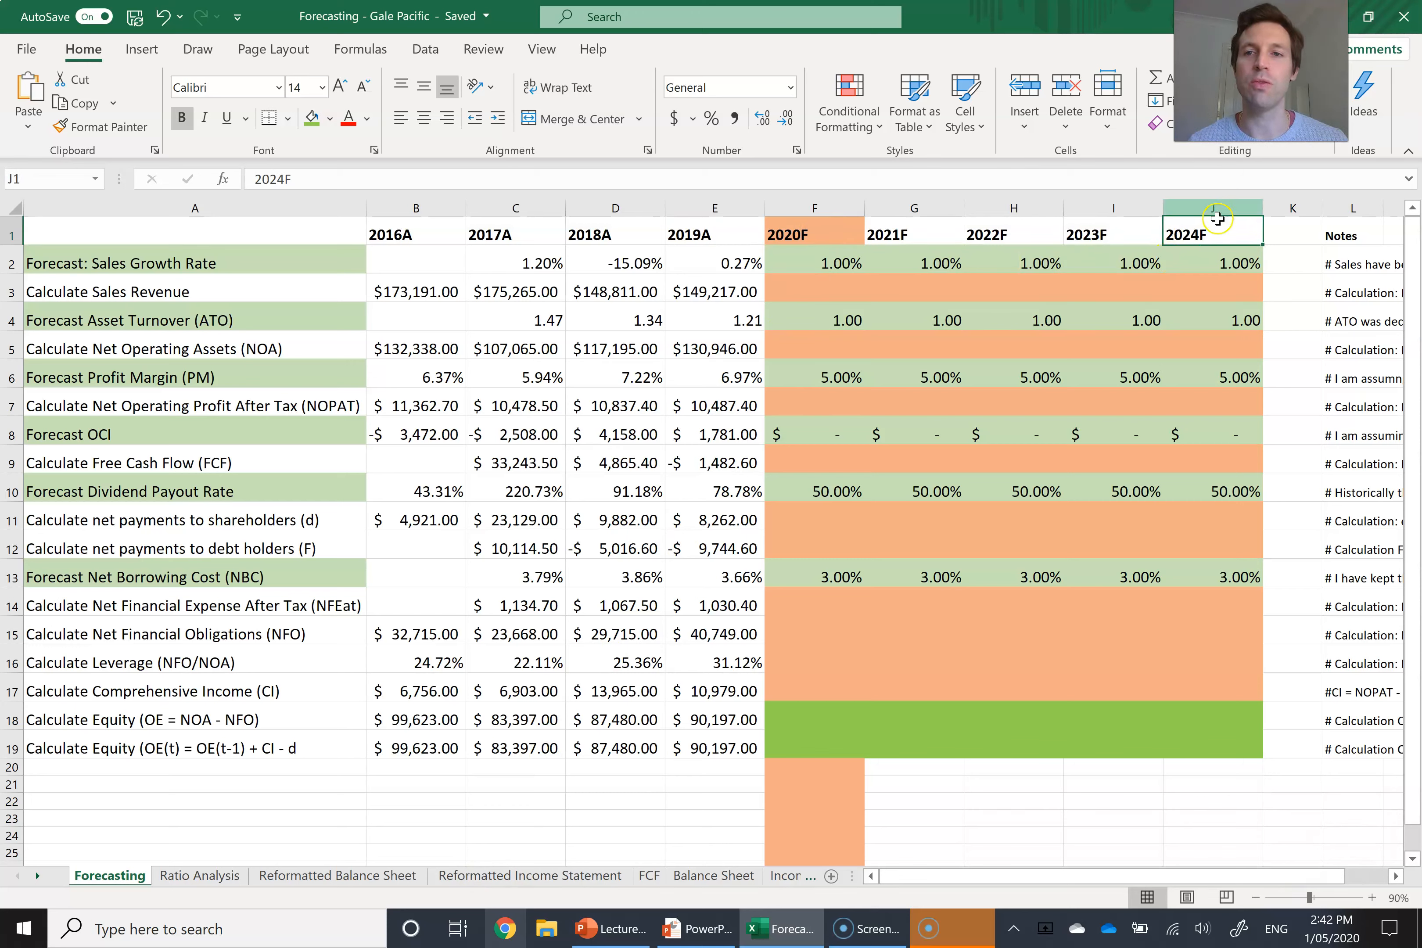
pyautogui.moveTo(802, 263); pyautogui.dragTo(1206, 263)
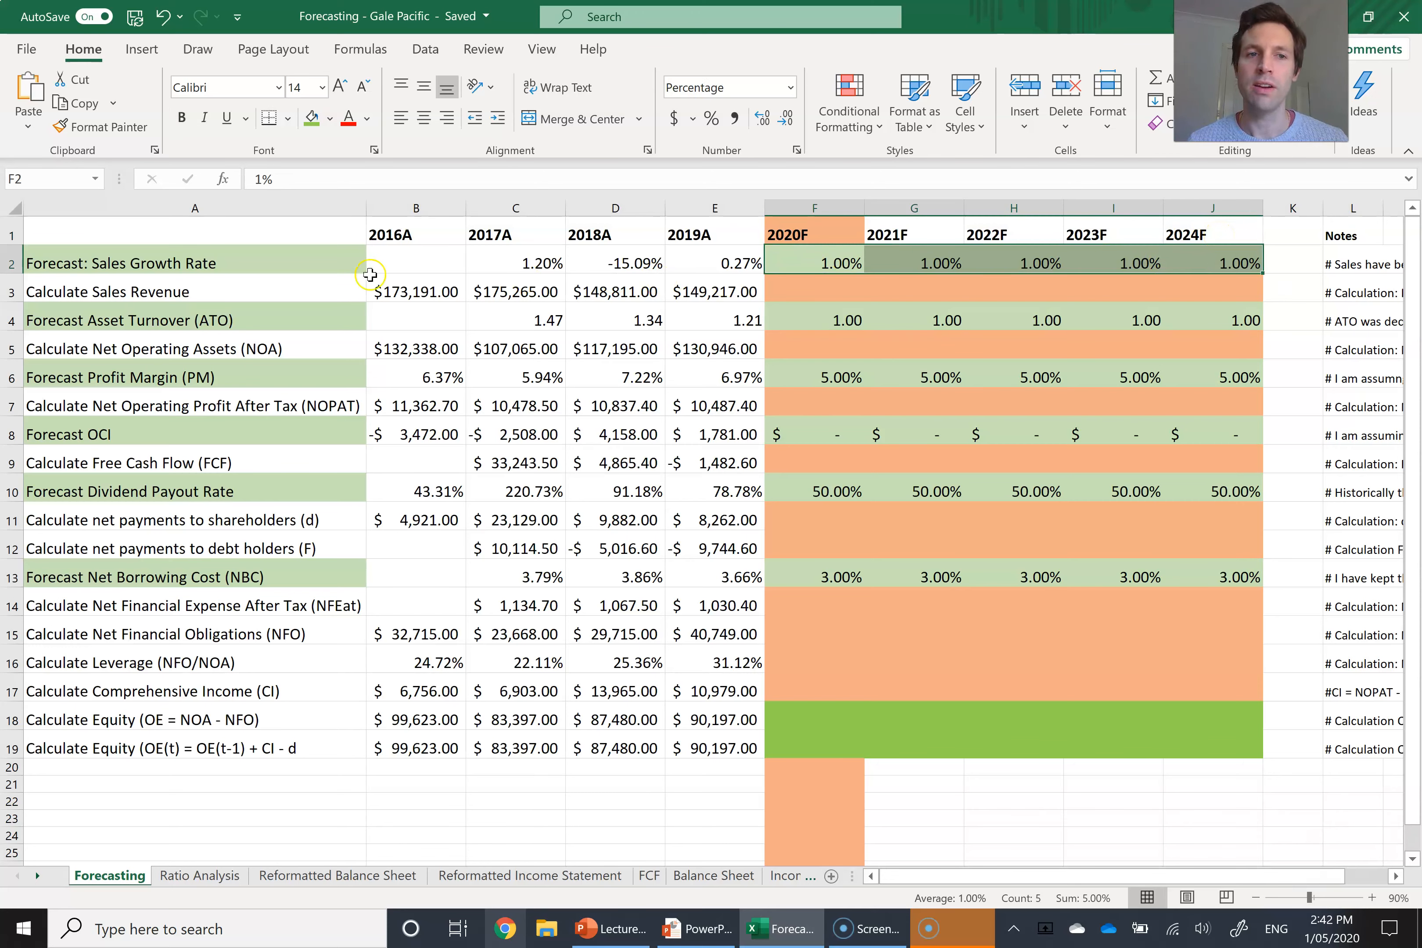
pyautogui.click(231, 264)
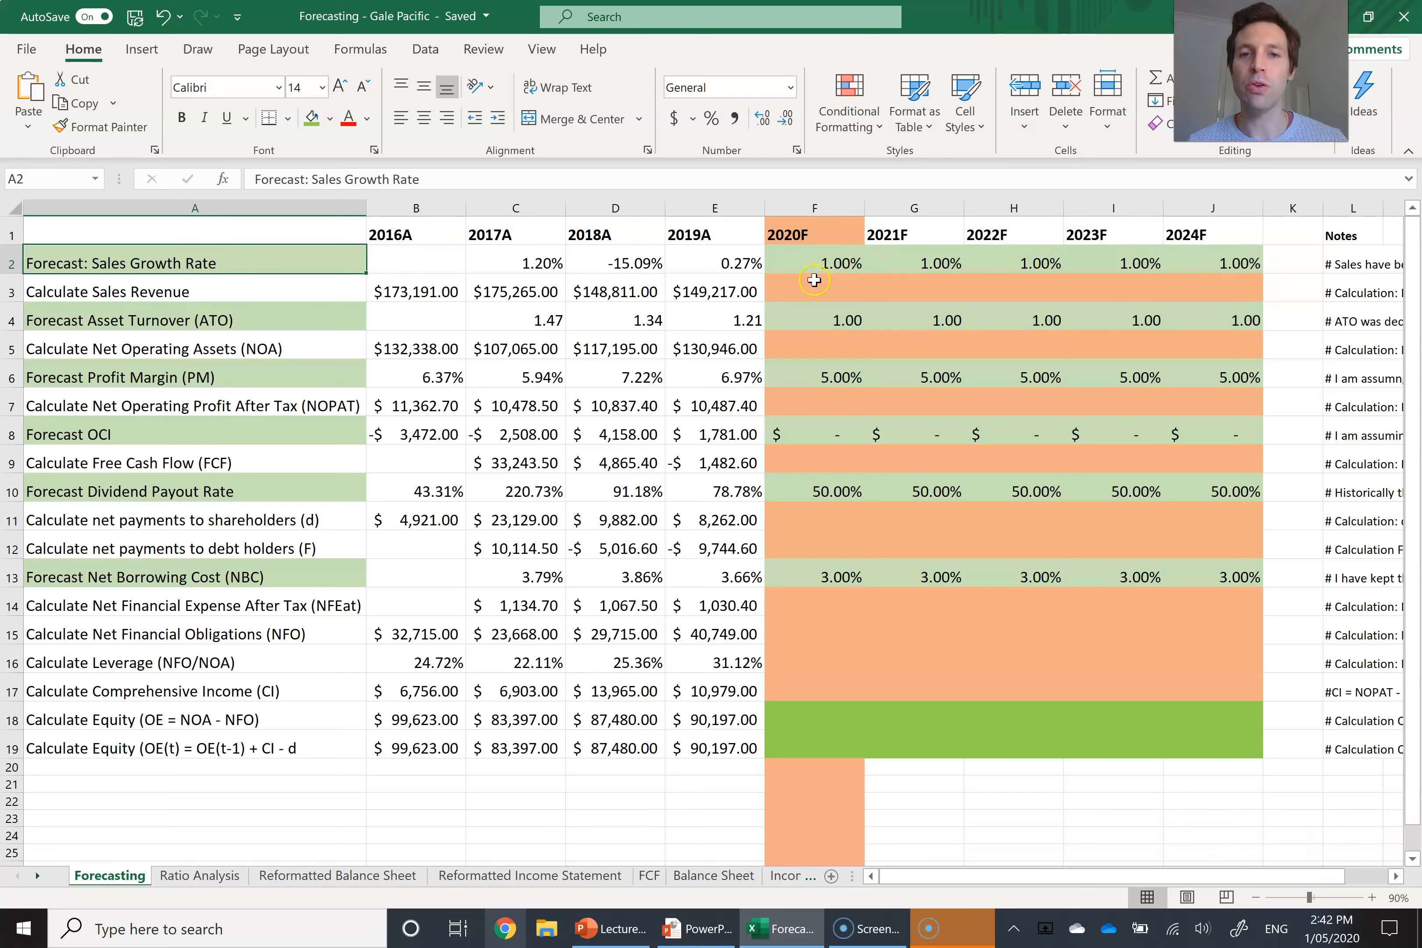
pyautogui.moveTo(816, 283); pyautogui.dragTo(1197, 286)
pyautogui.moveTo(823, 342); pyautogui.dragTo(1187, 344)
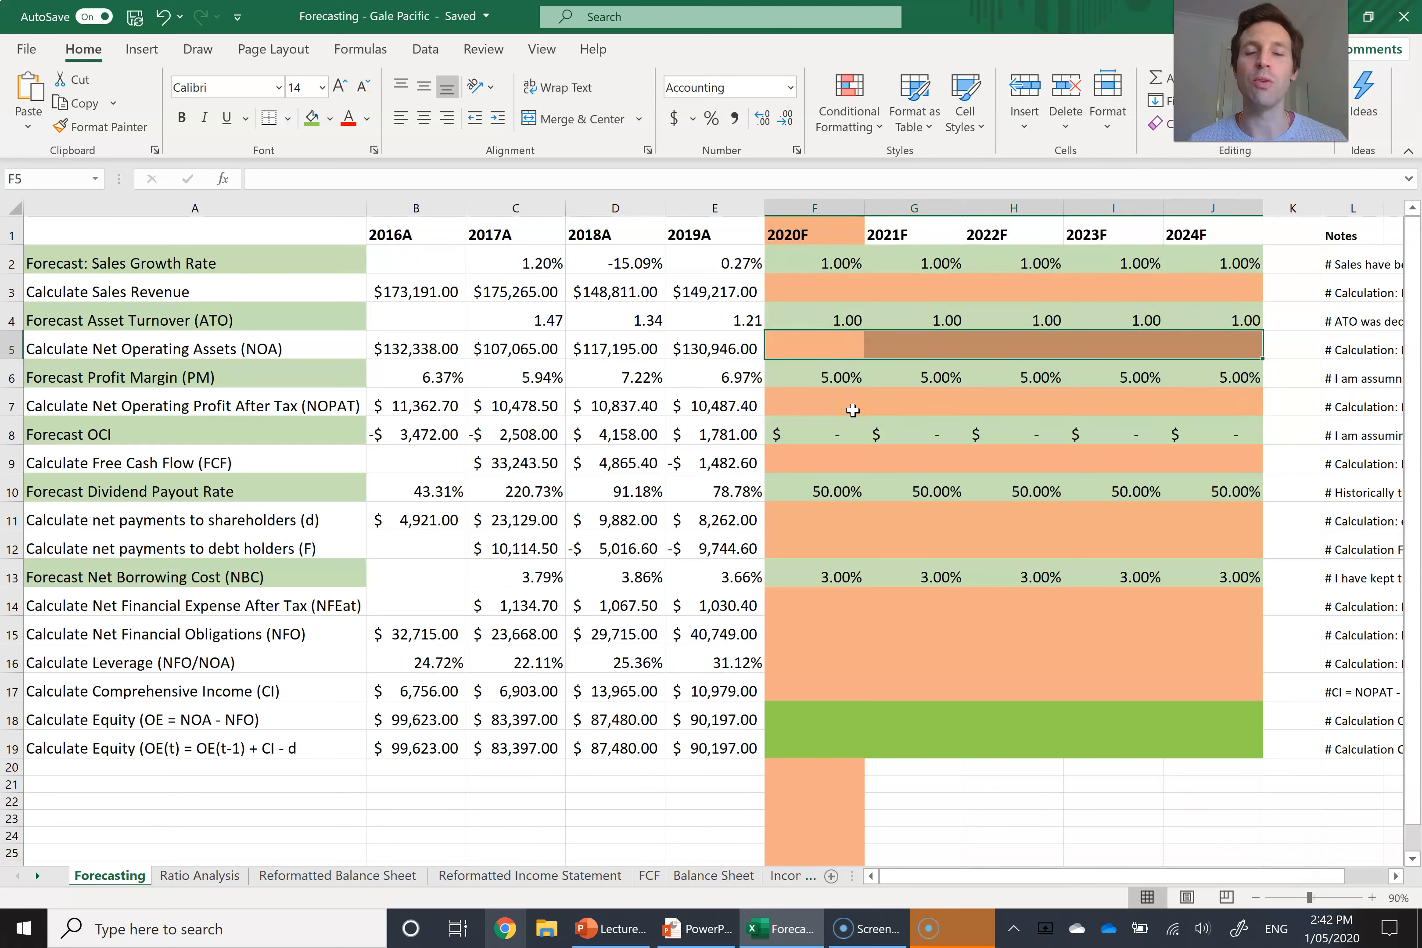
pyautogui.click(835, 289)
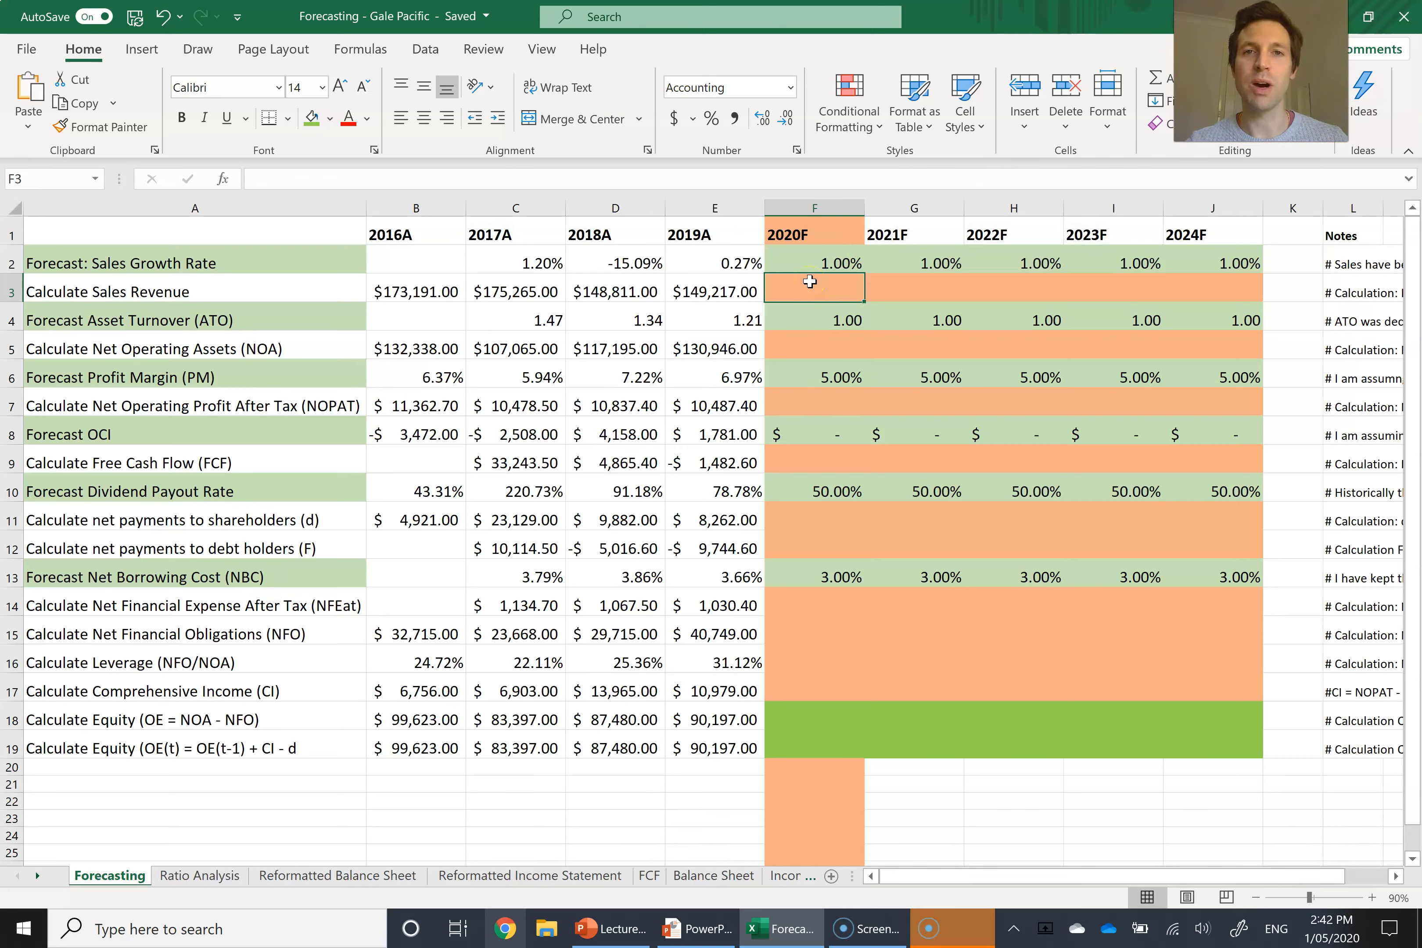
# Compare the forecast sales growth rates for 2020F–2024F with the historical growth rates for 2017A–2019A.
pyautogui.click(811, 259)
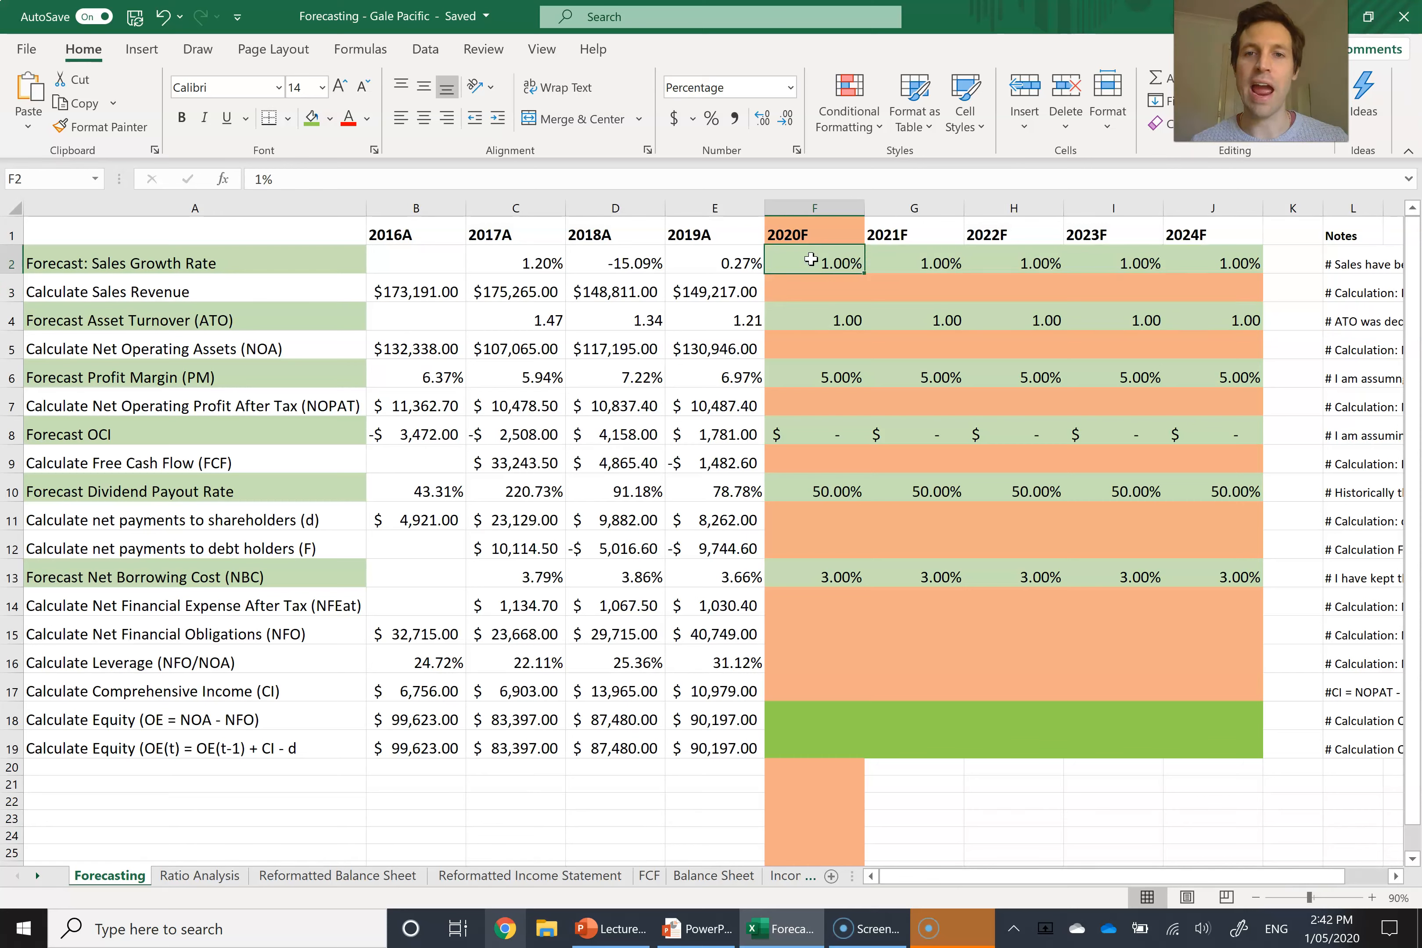
pyautogui.press('Right')
pyautogui.press('Right')
pyautogui.press('Right')
pyautogui.press('Right')
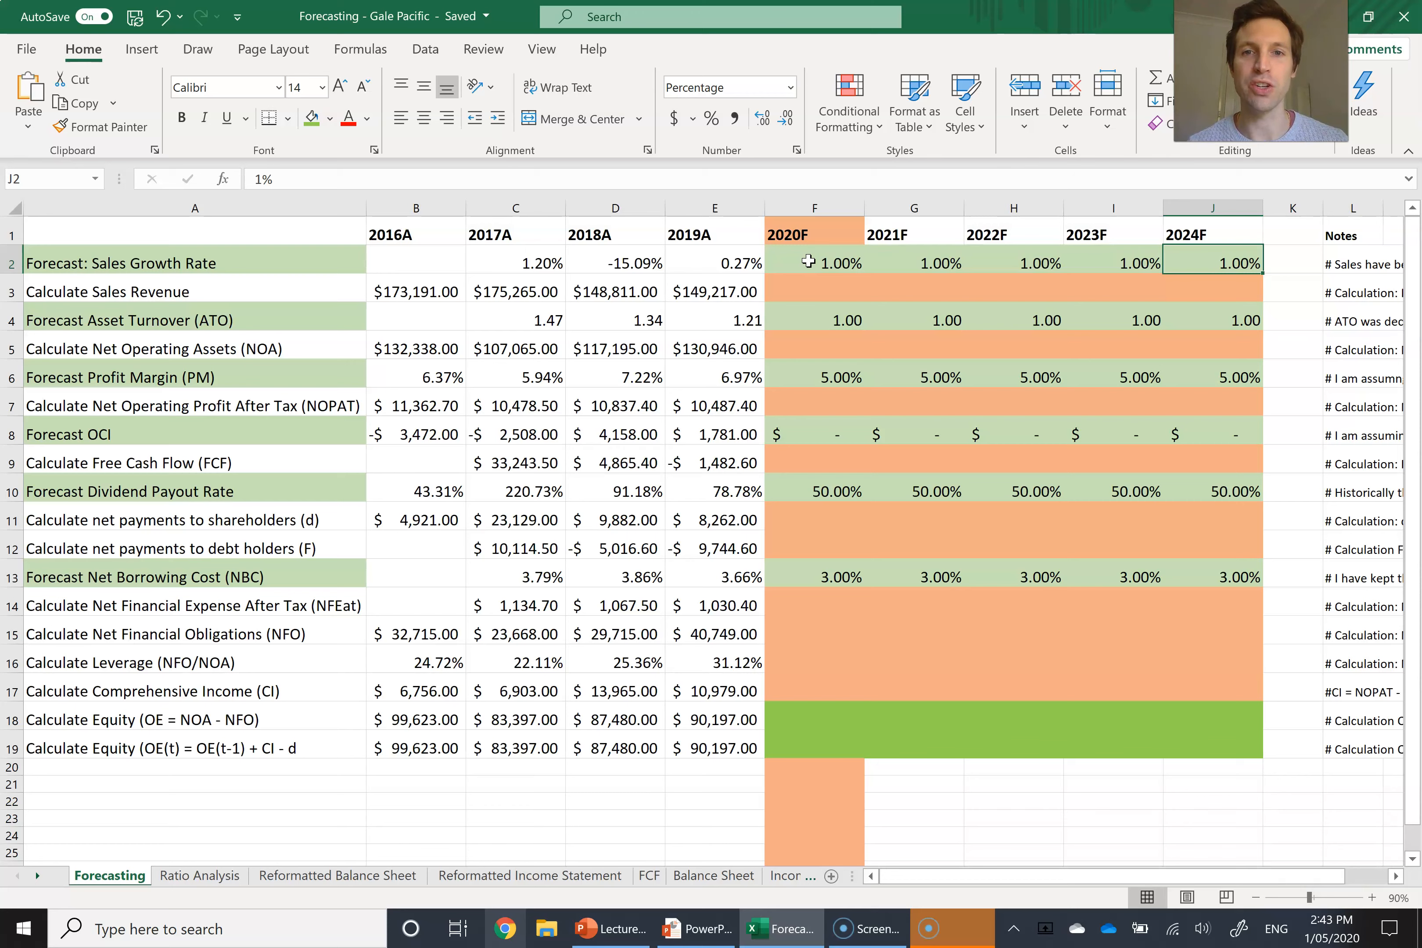
pyautogui.click(797, 265)
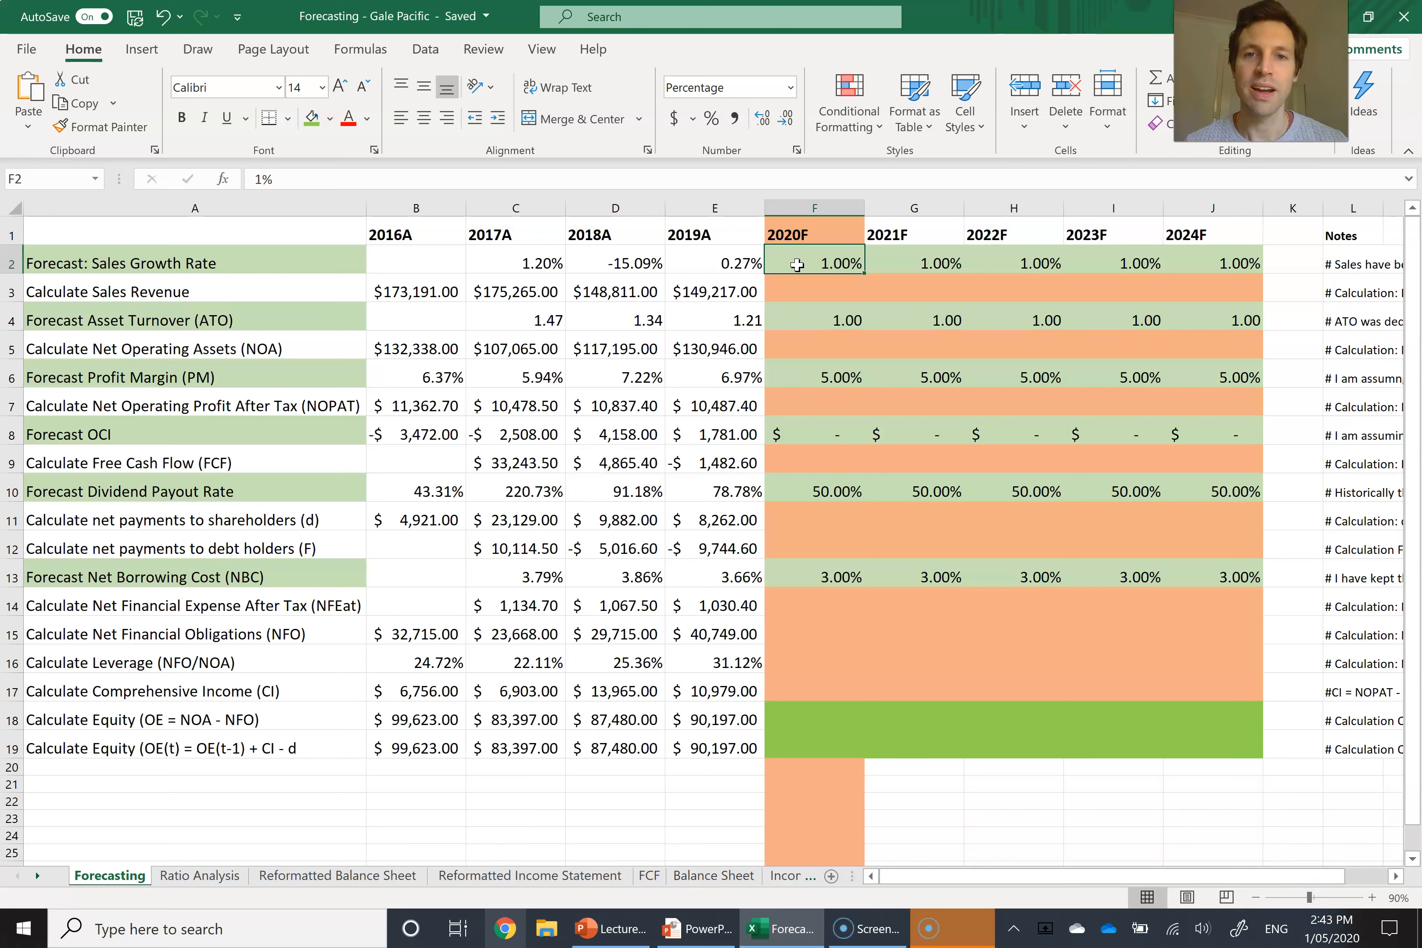
pyautogui.click(512, 263)
pyautogui.moveTo(512, 264); pyautogui.dragTo(718, 254)
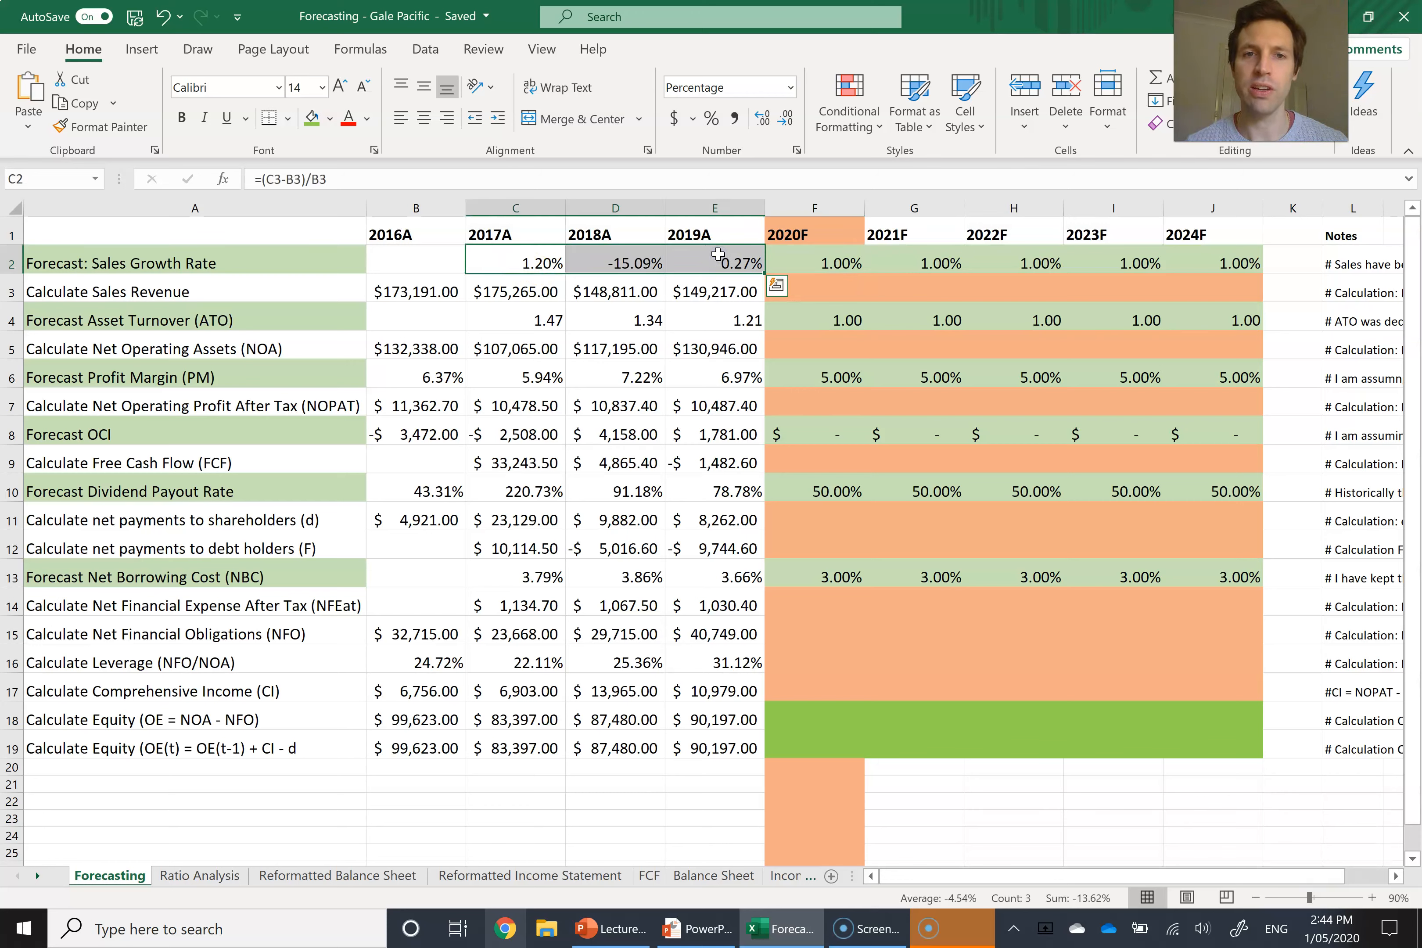
pyautogui.click(807, 254)
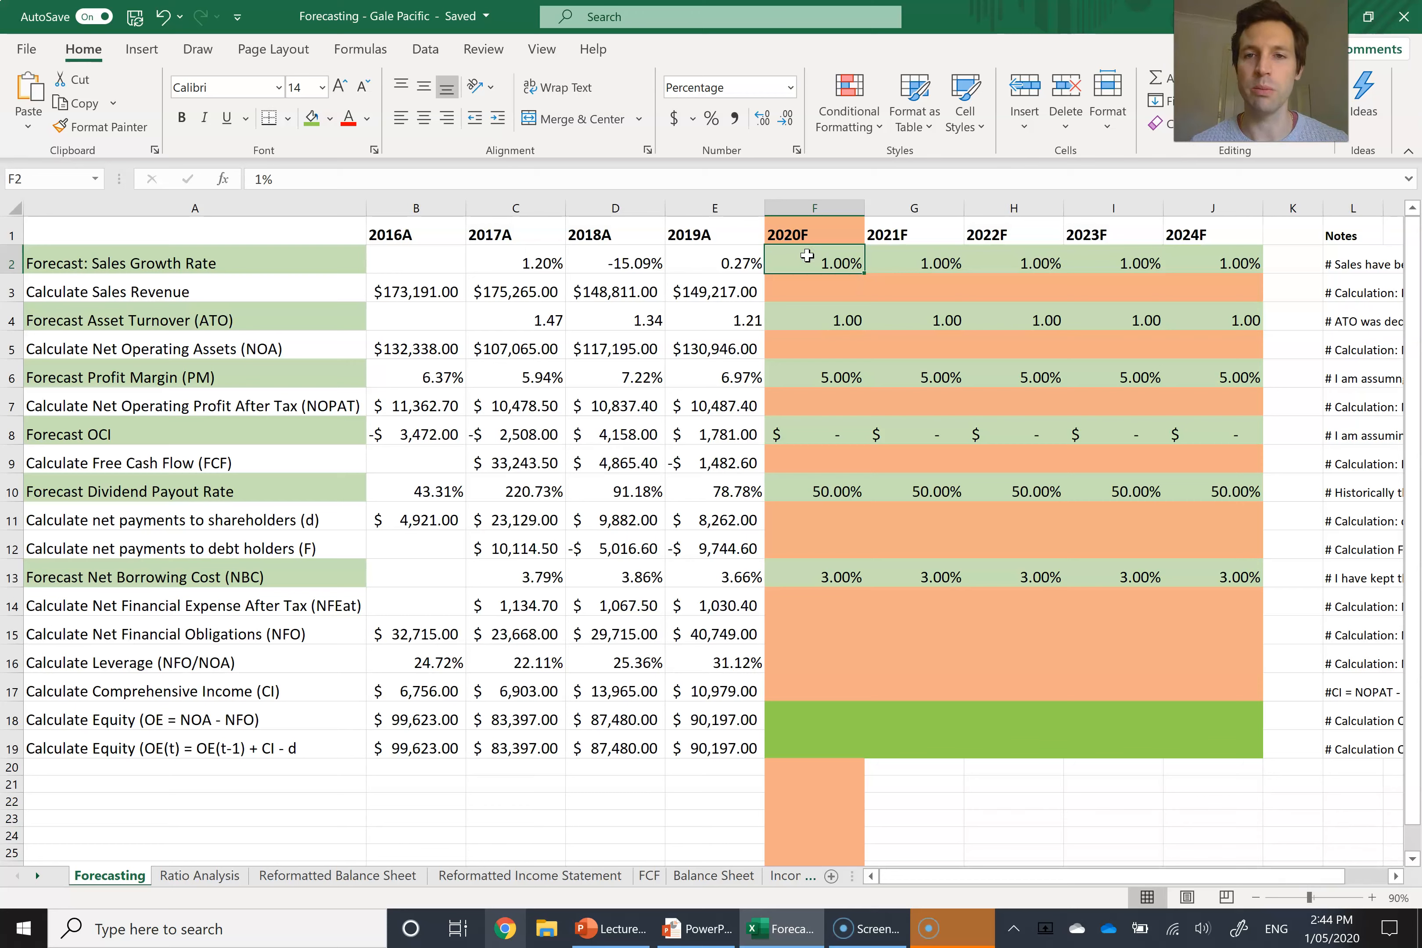
# Calculate 2020F sales revenue in F3 from prior-year sales and the growth rate with =E3*(1+F2).
pyautogui.press('Down')
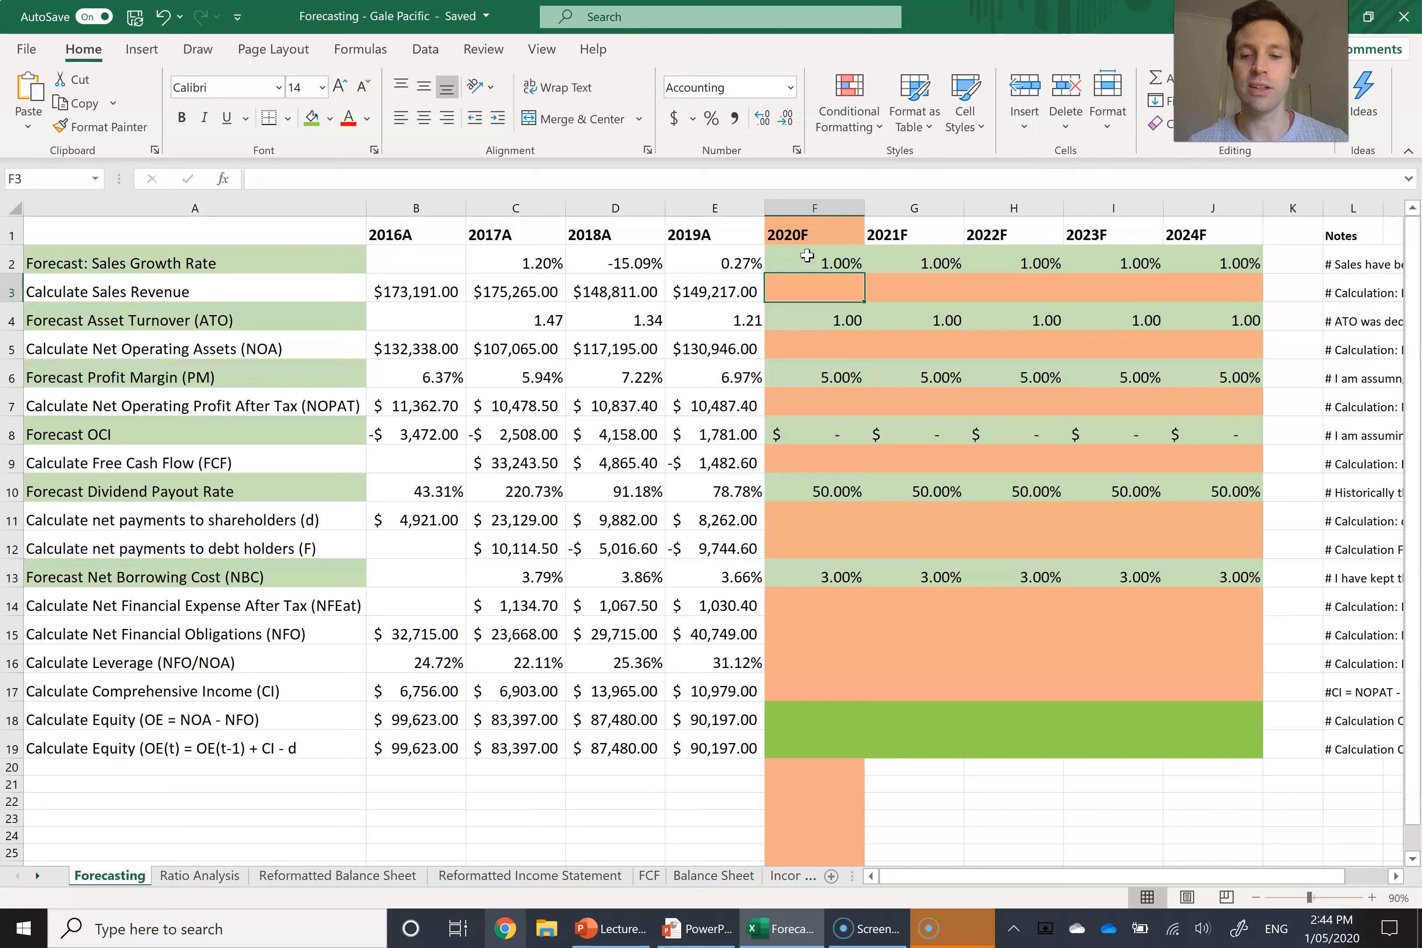
pyautogui.write('=')
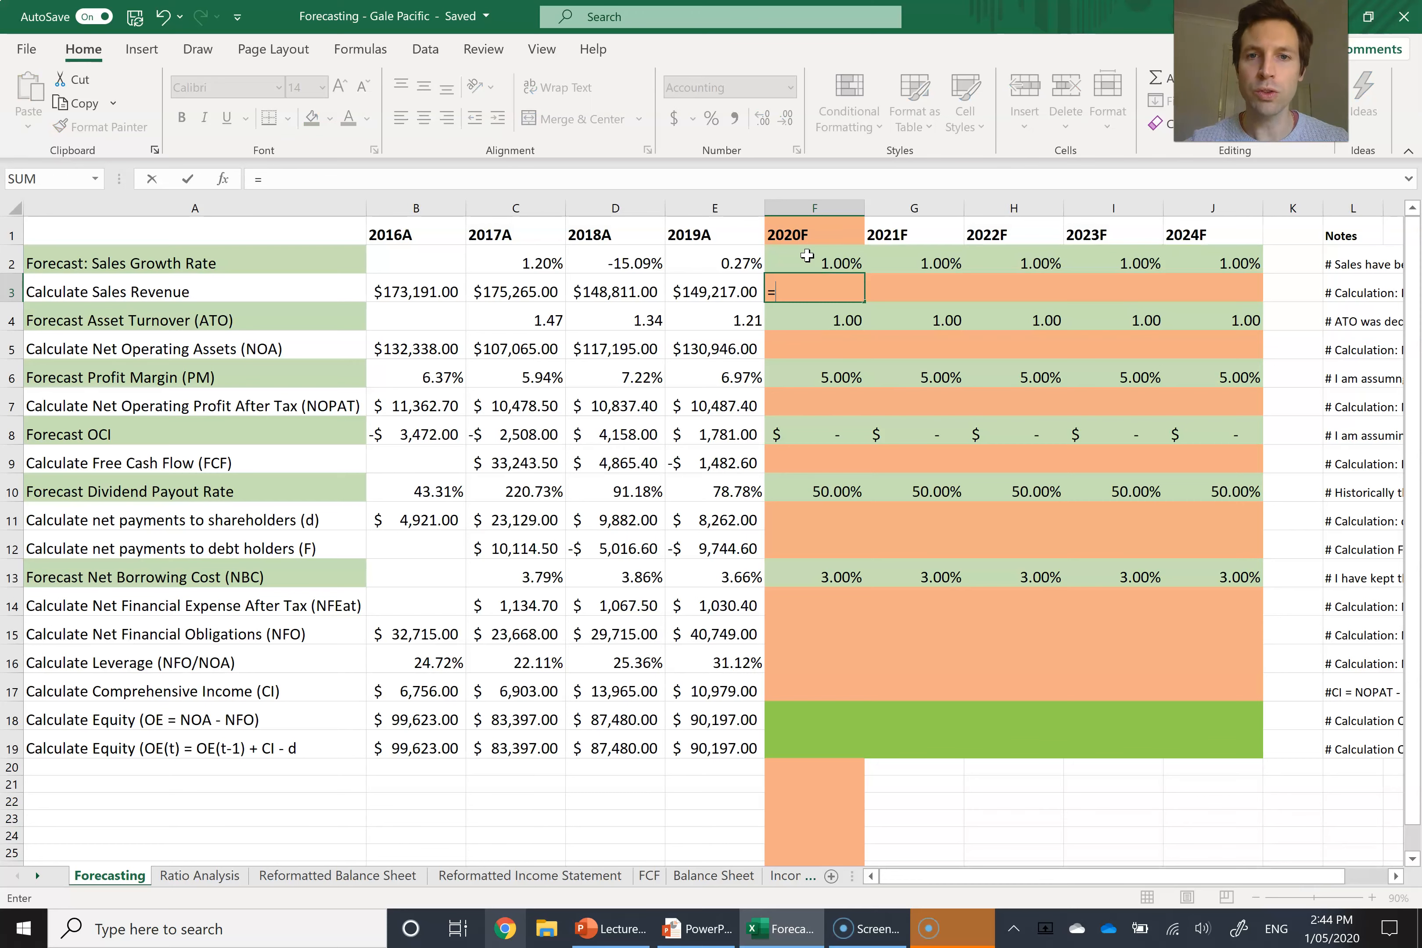
pyautogui.click(714, 293)
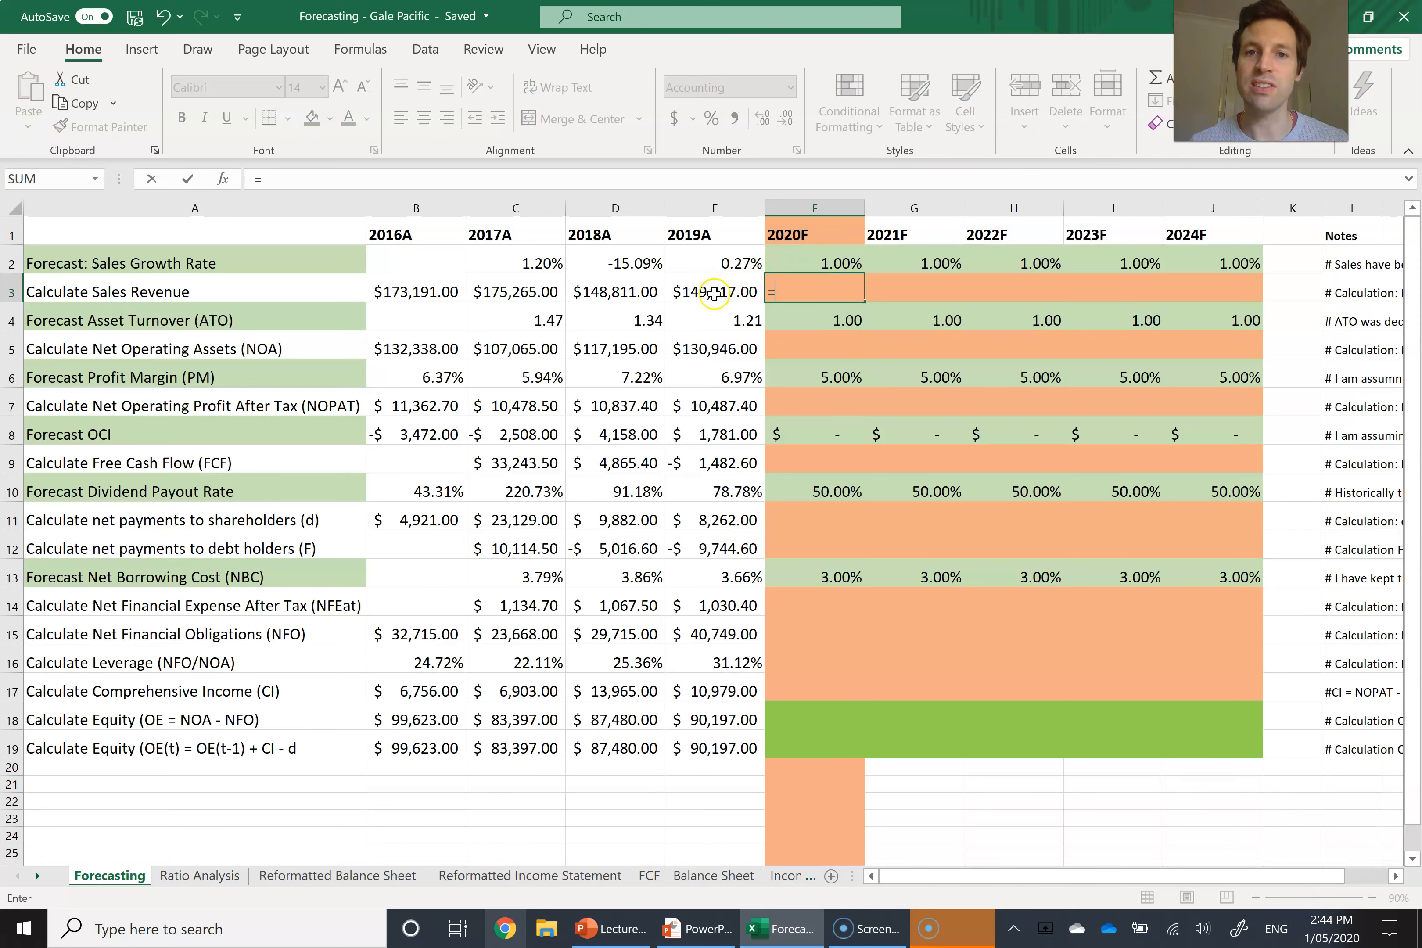
pyautogui.write('*(1+')
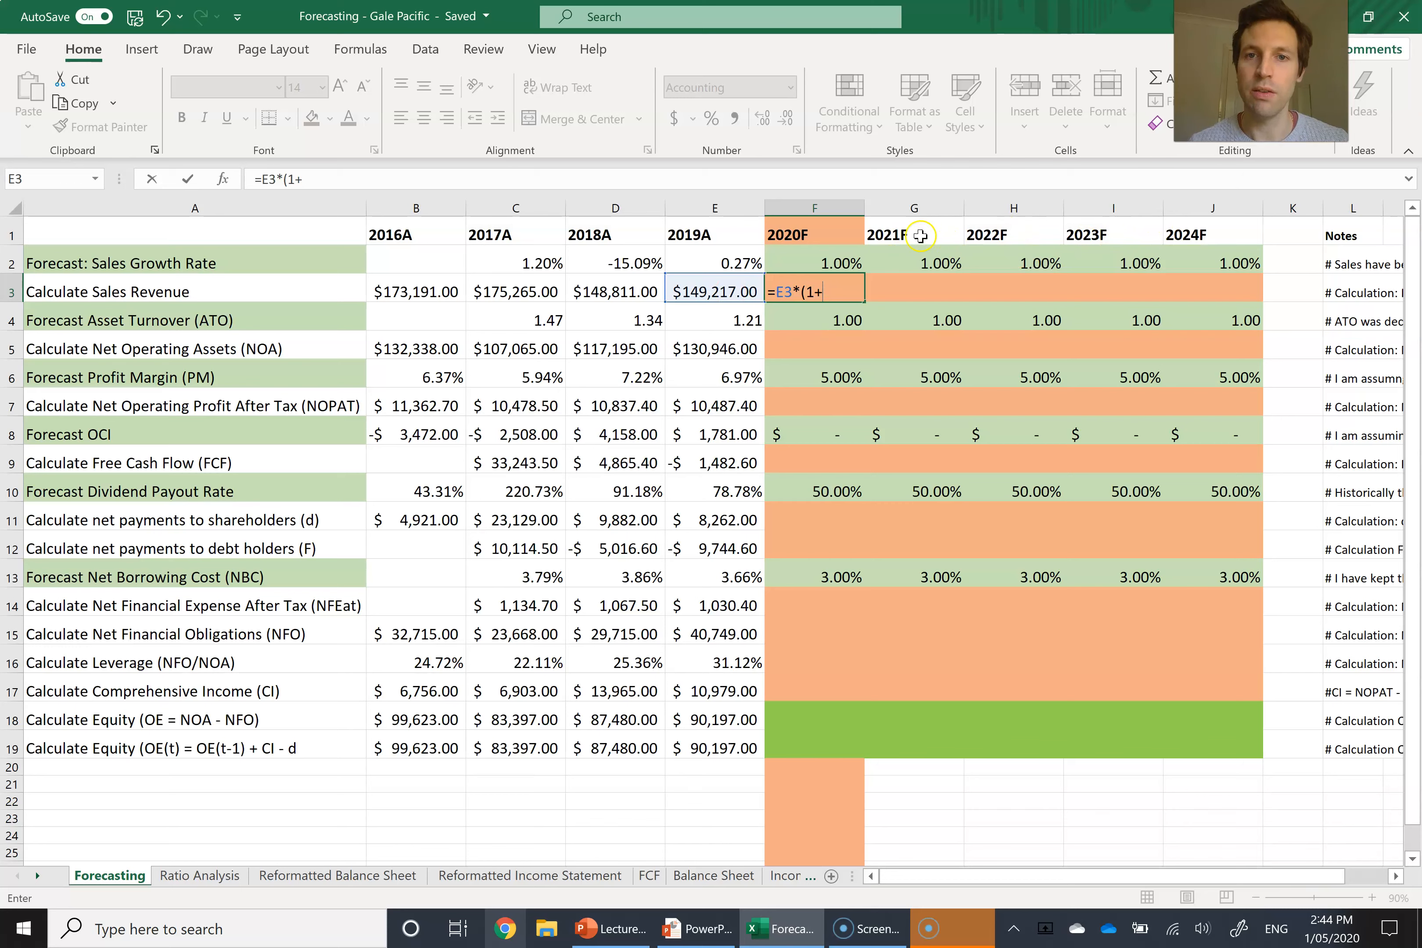
pyautogui.click(852, 260)
pyautogui.write(')')
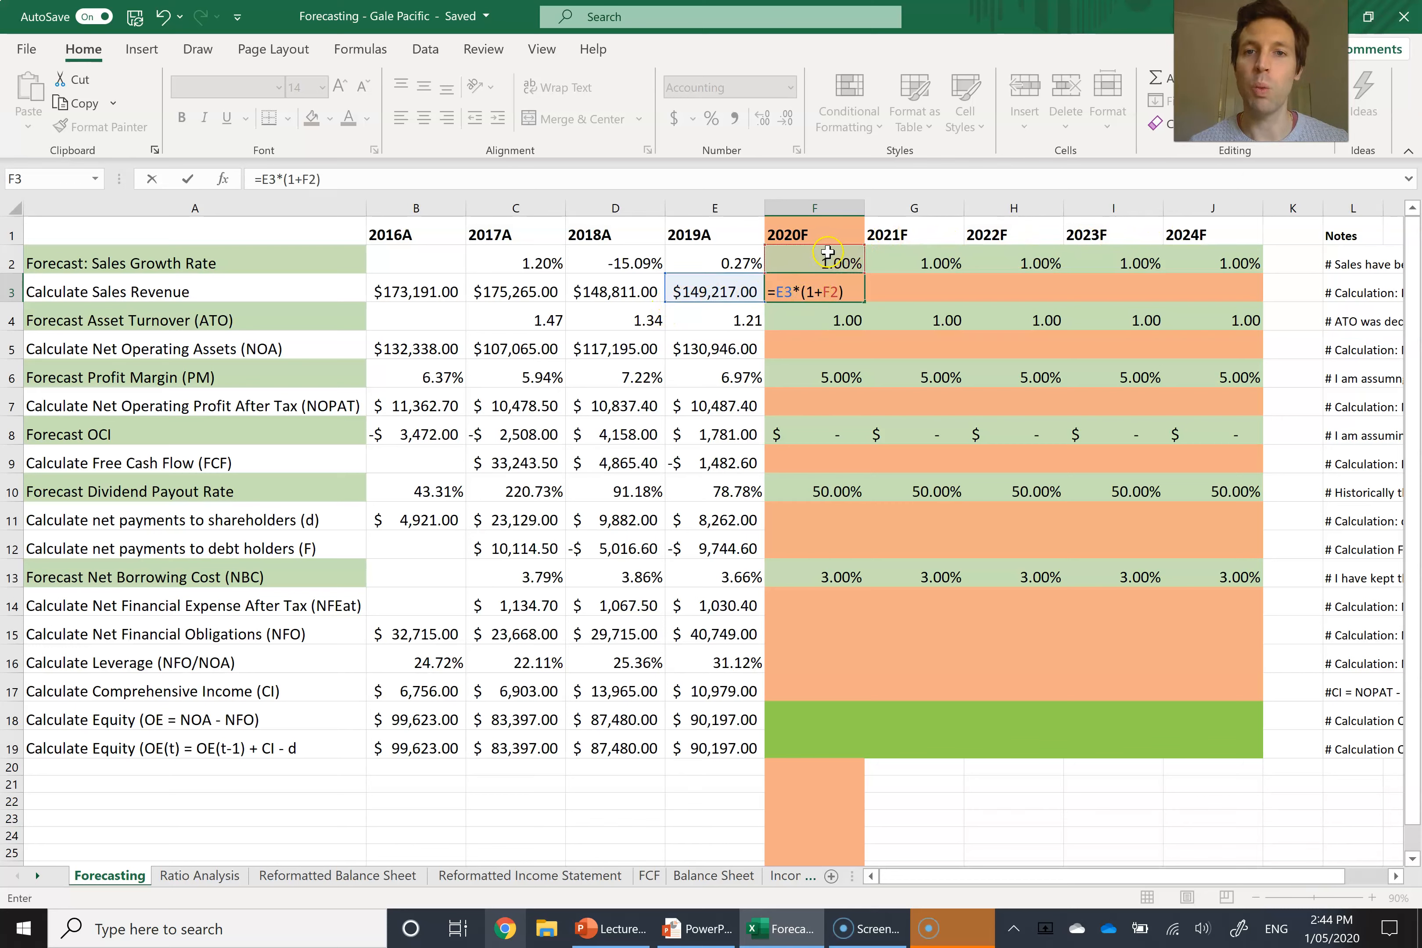
pyautogui.press('Return')
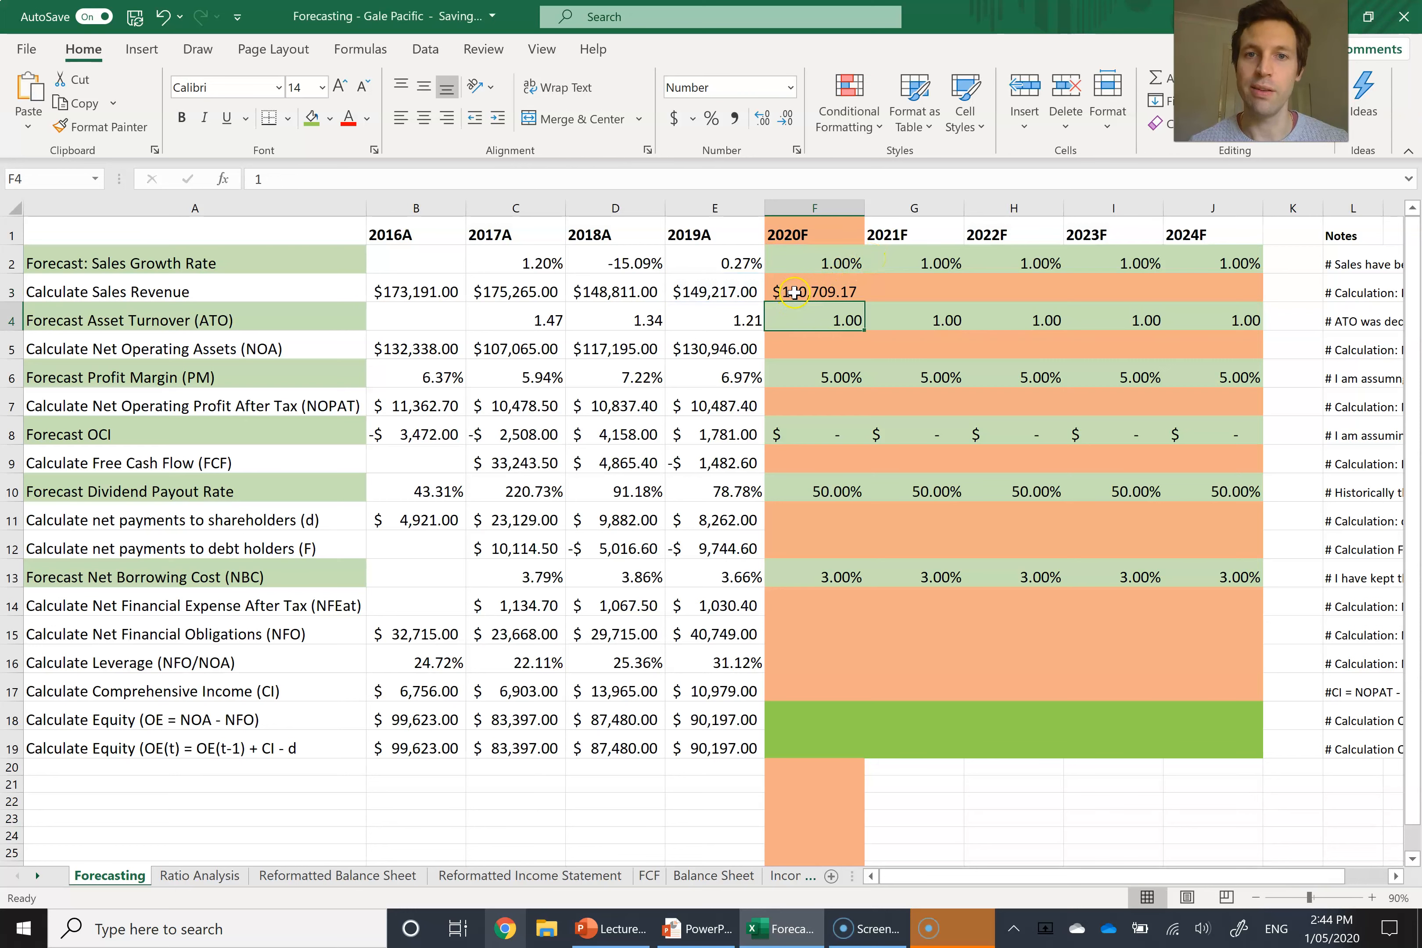
# Fill the 2020F sales revenue formula across through 2024F and check the calculation note for that row.
pyautogui.click(794, 293)
pyautogui.moveTo(865, 302); pyautogui.dragTo(1252, 312)
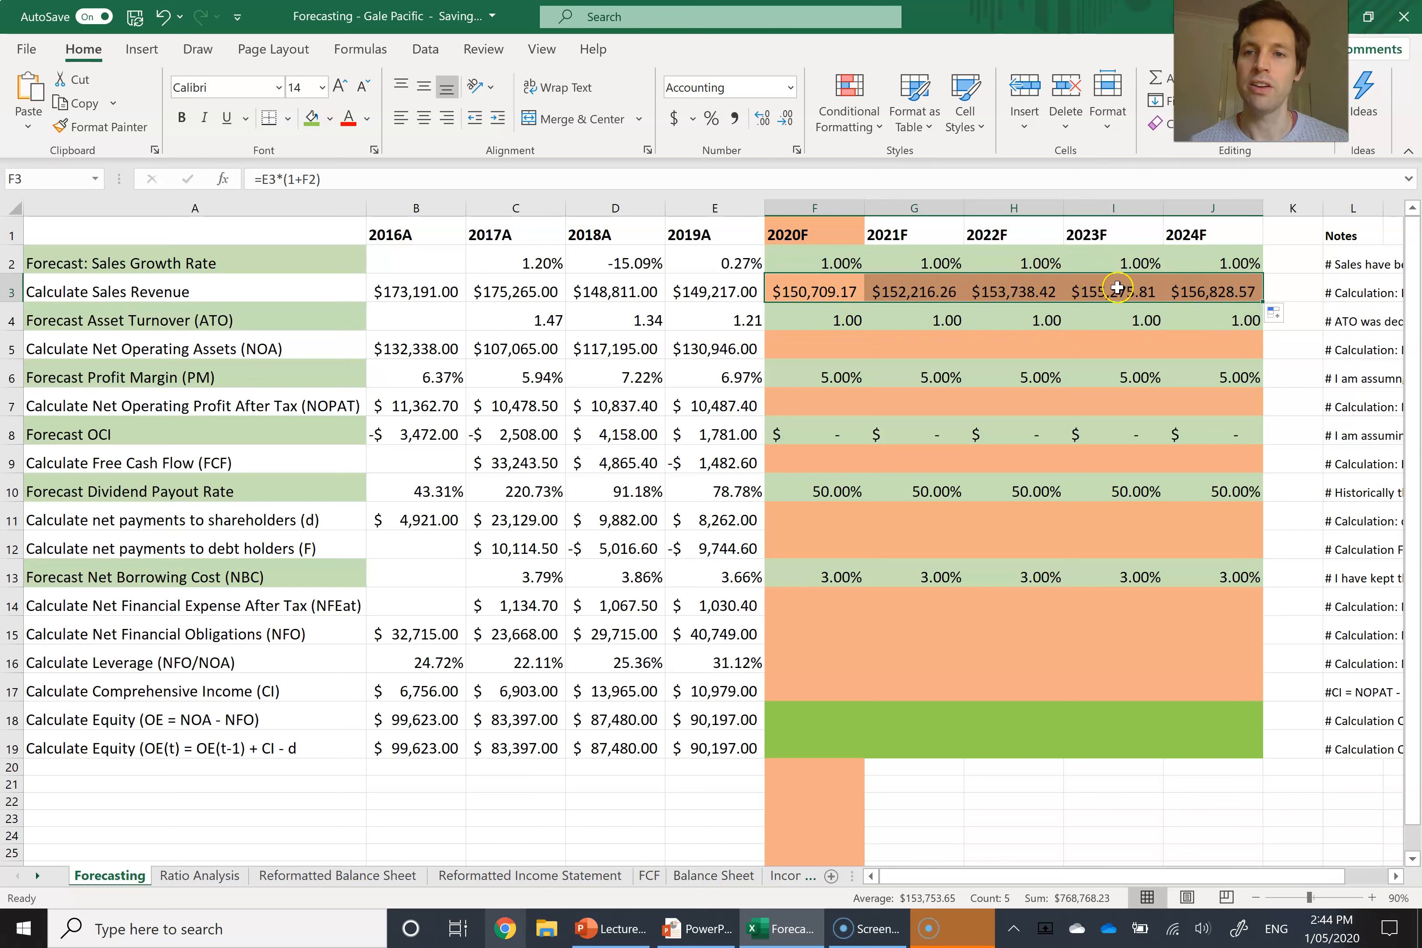
pyautogui.click(1172, 292)
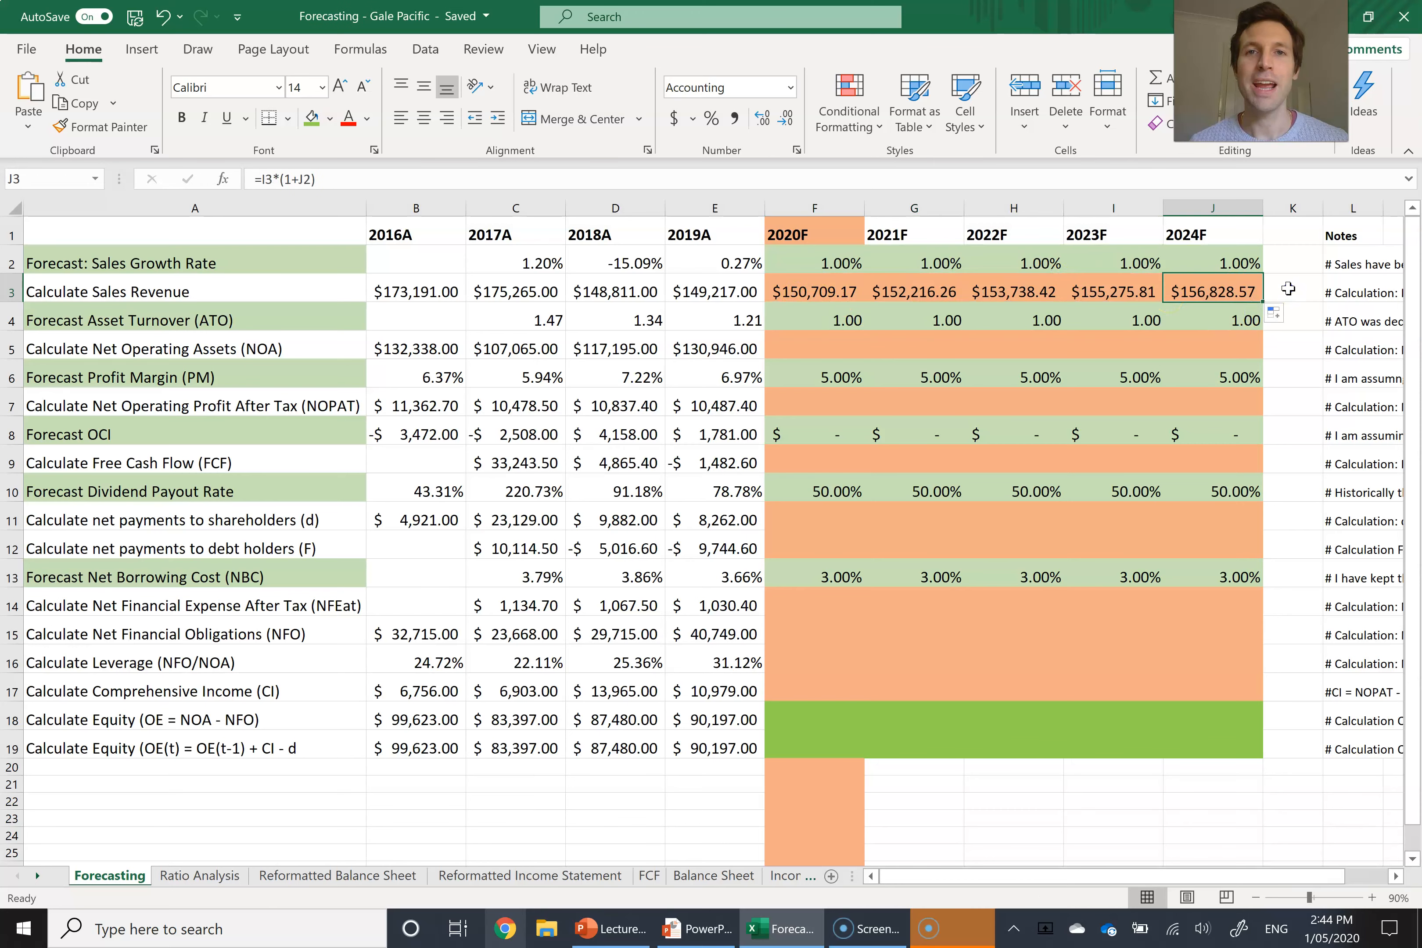
pyautogui.press('Right')
pyautogui.press('Right')
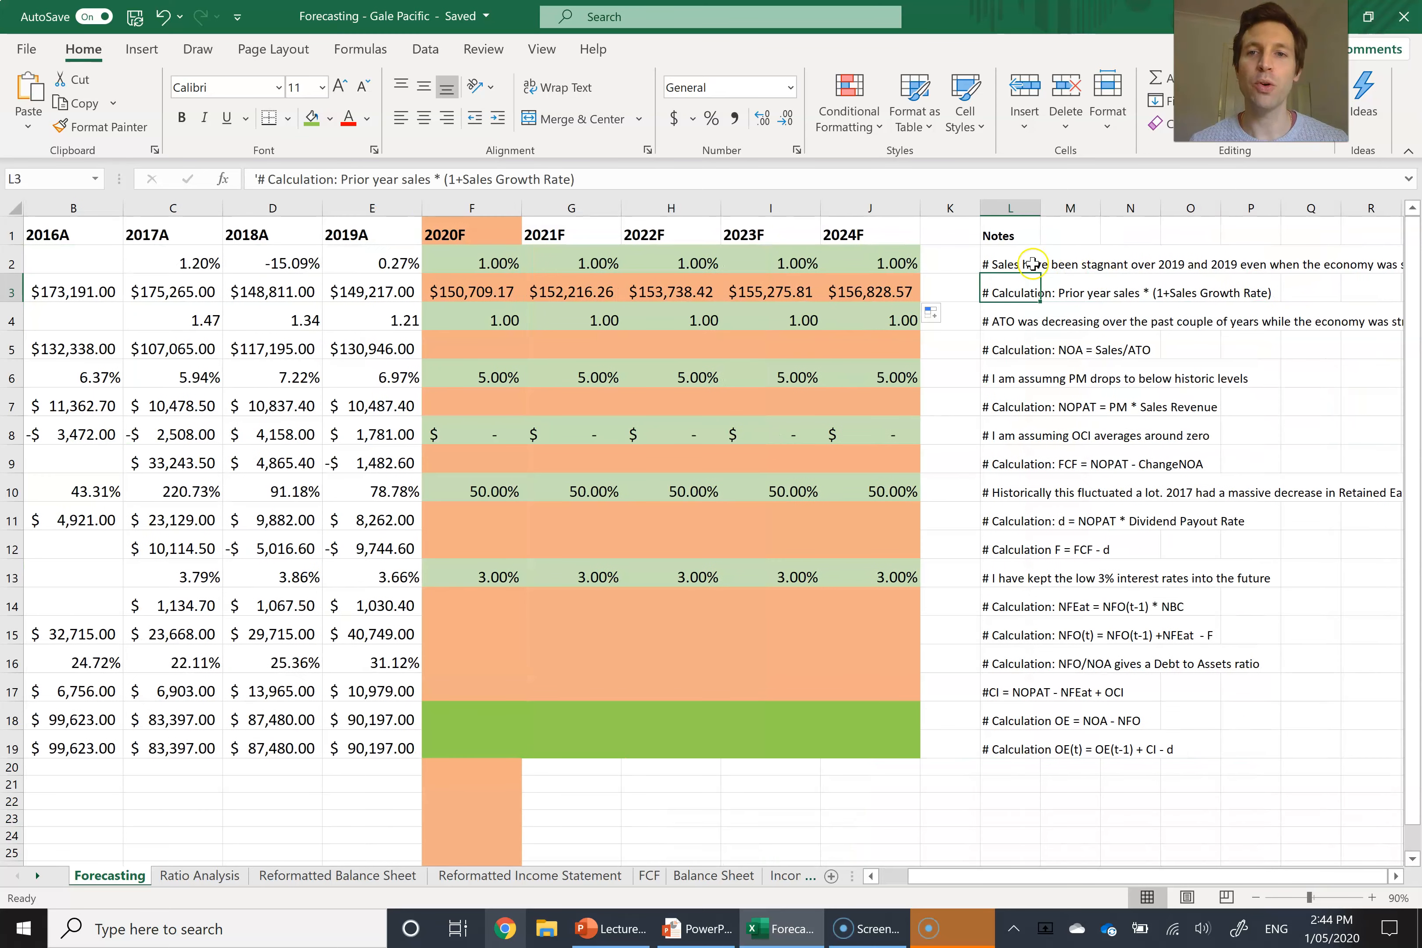
pyautogui.click(997, 291)
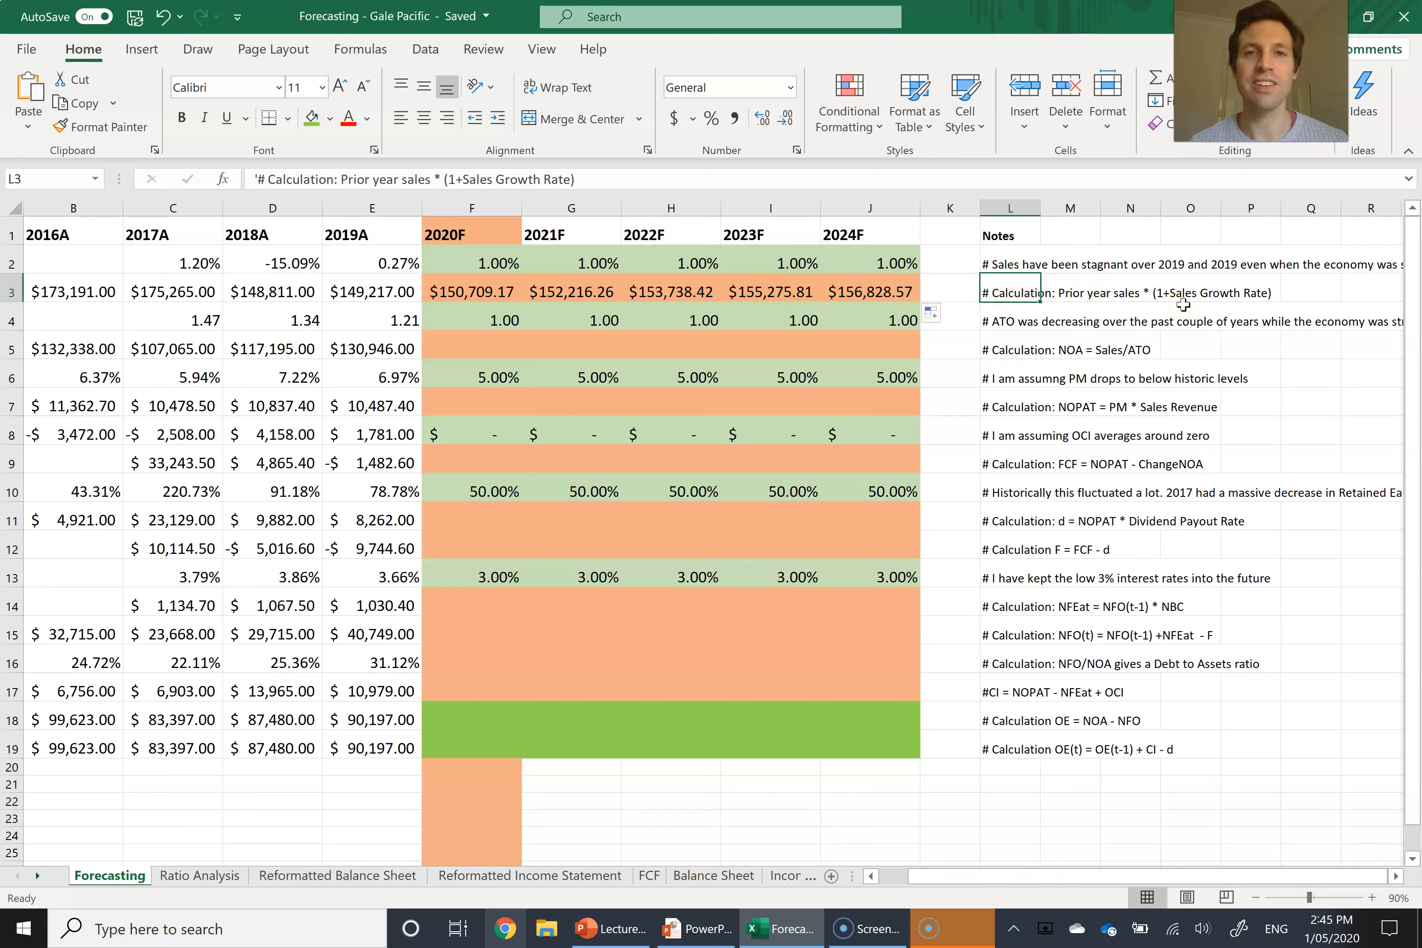
# Try asset turnover forecasts of 1.10 for 2021F and 1.2 for 2022F.
pyautogui.hscroll(-3, 856, 428)
pyautogui.click(802, 320)
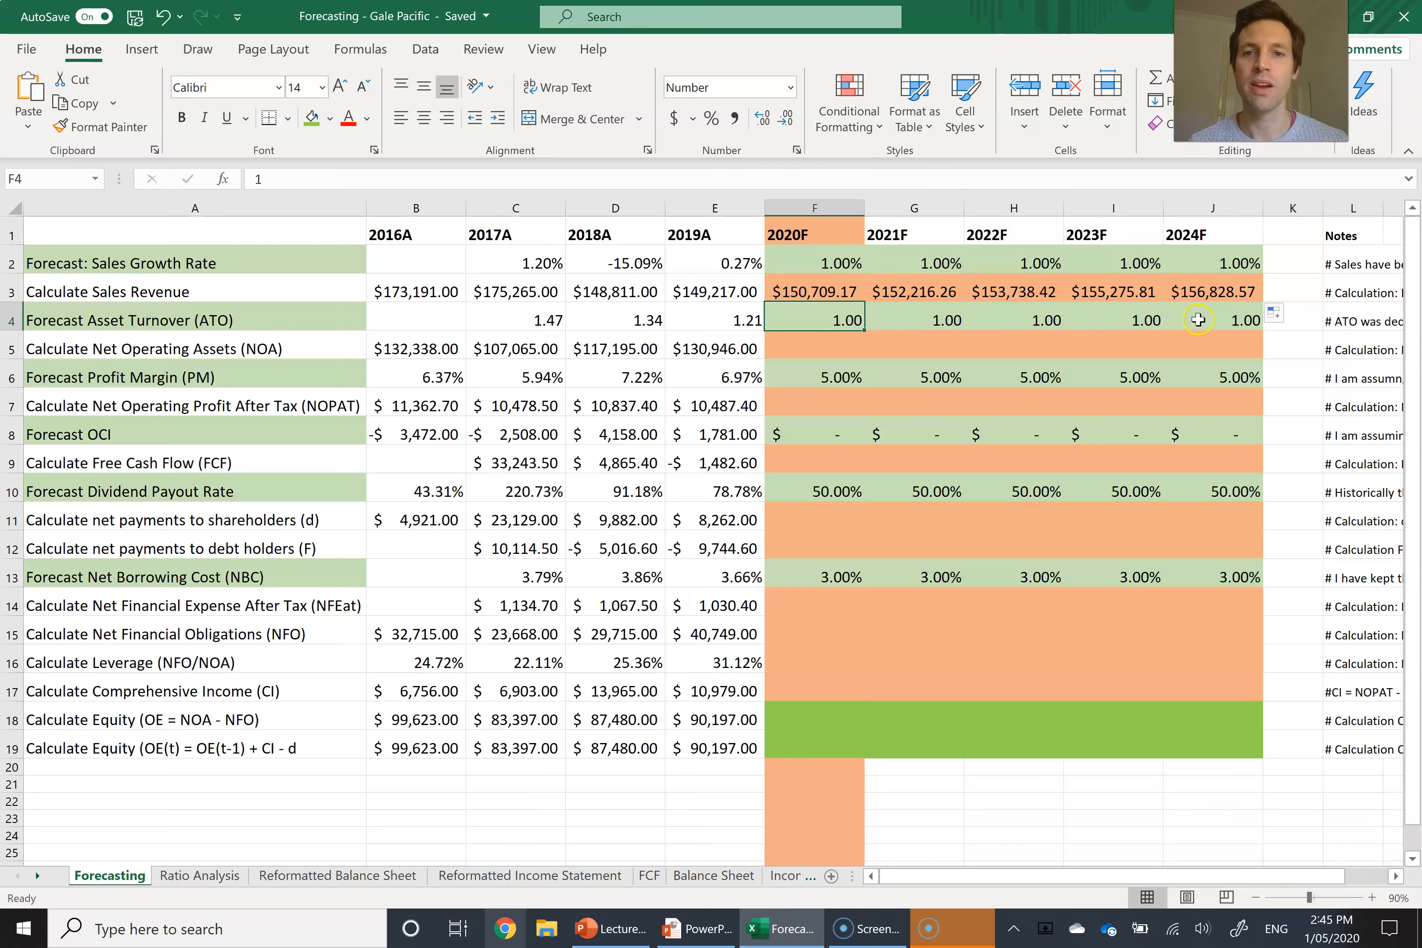
pyautogui.click(922, 319)
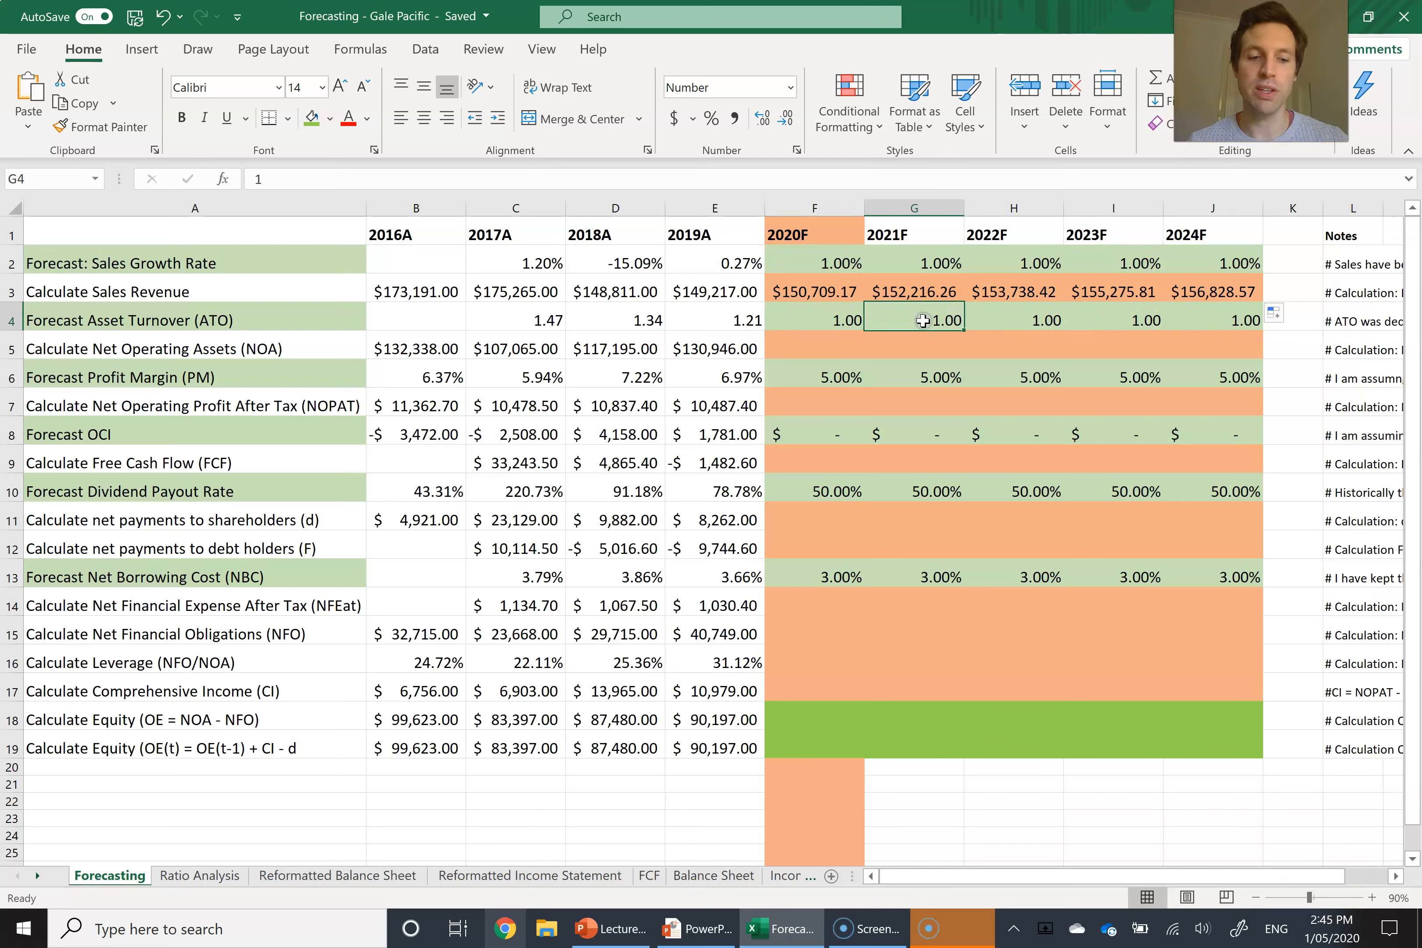
pyautogui.write('1.')
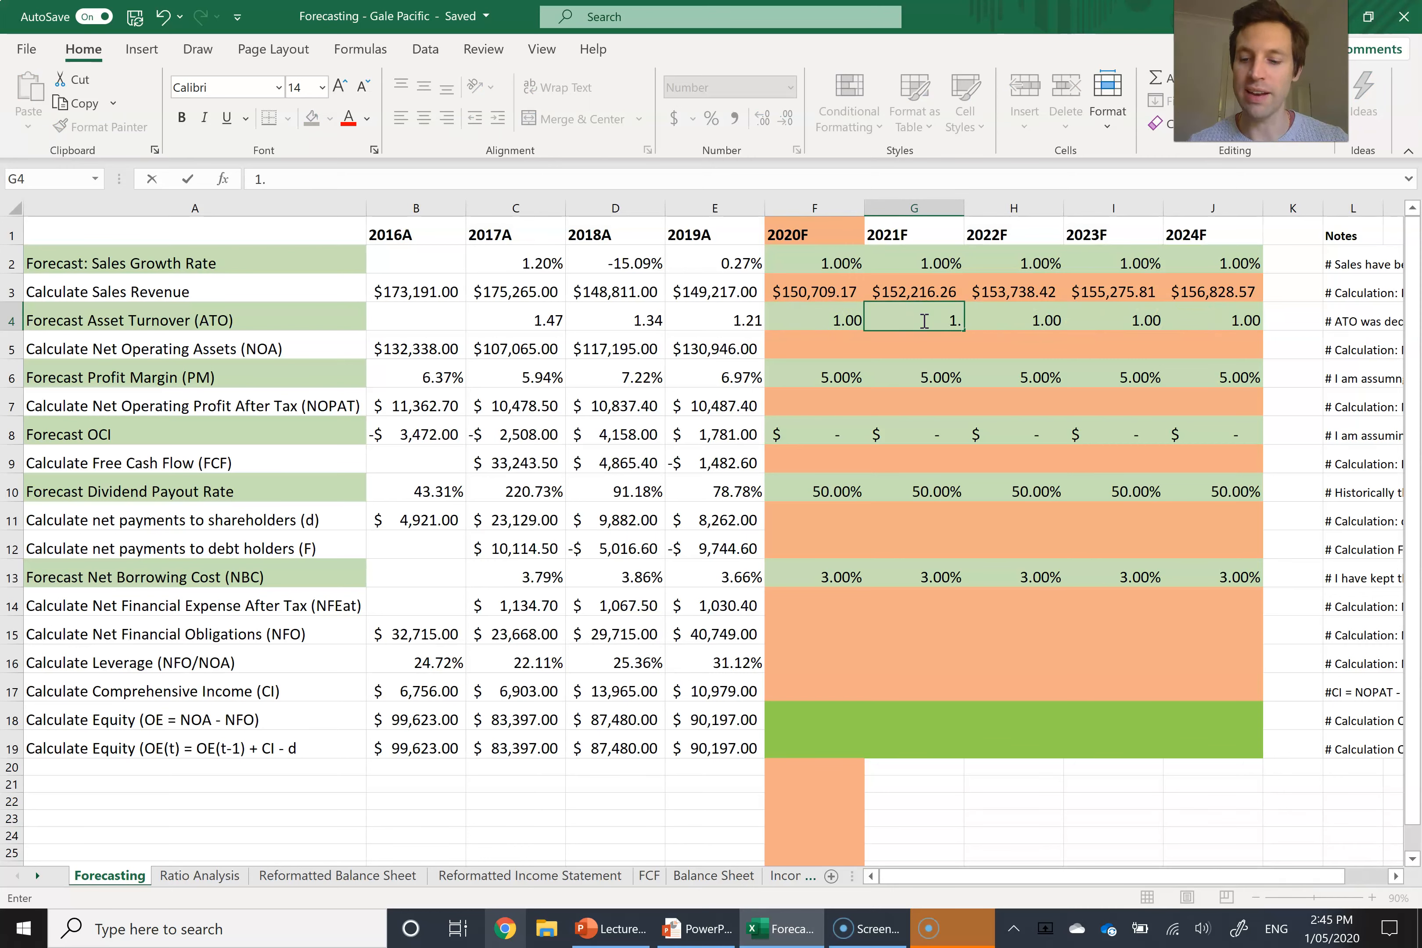
pyautogui.write('10')
pyautogui.press('Tab')
pyautogui.write('1.2')
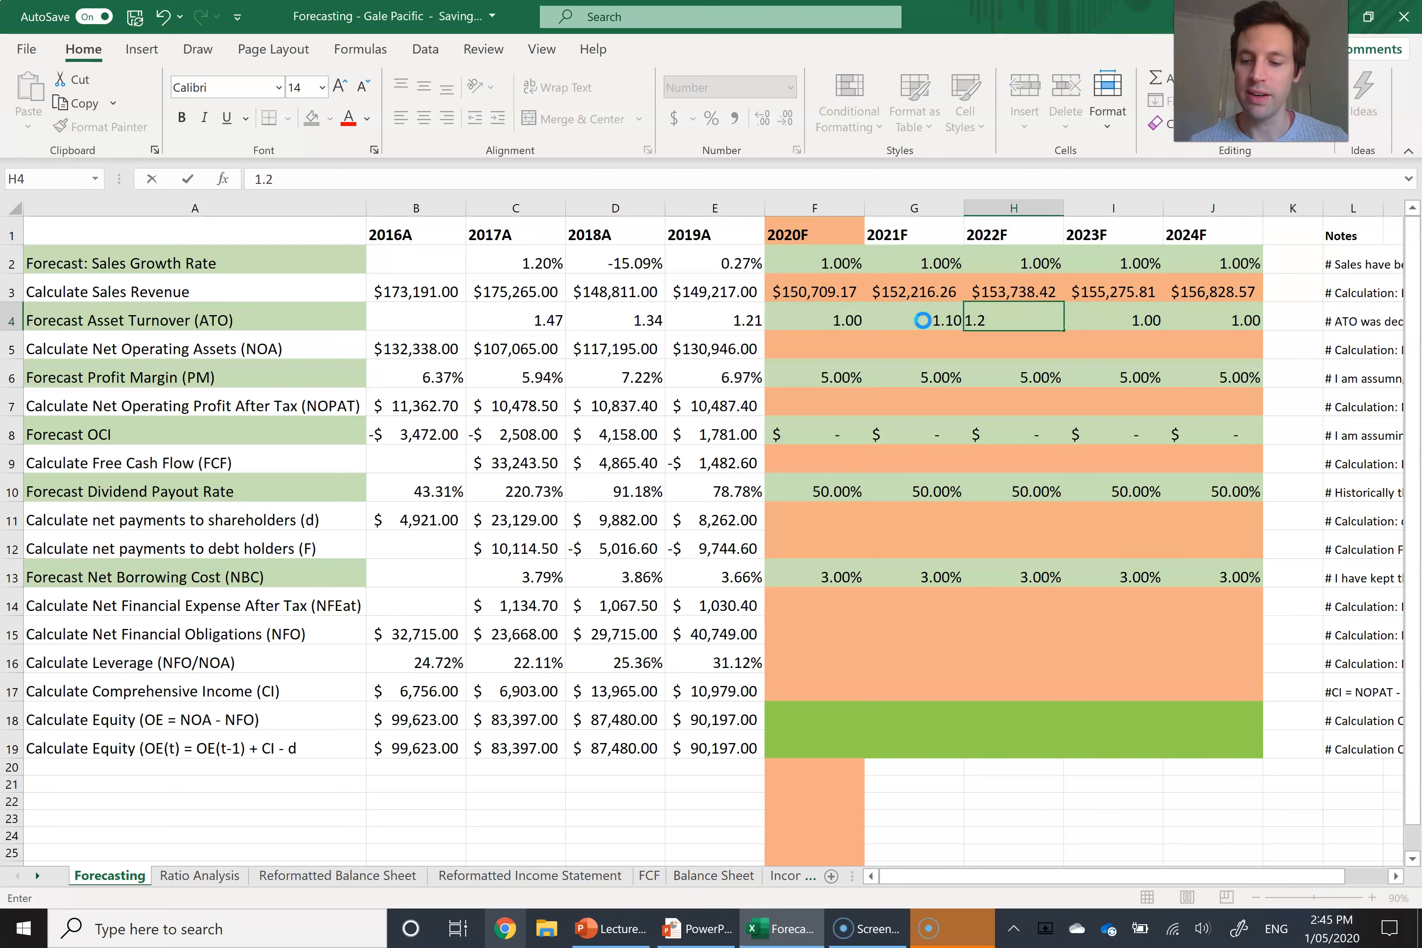
pyautogui.press('Tab')
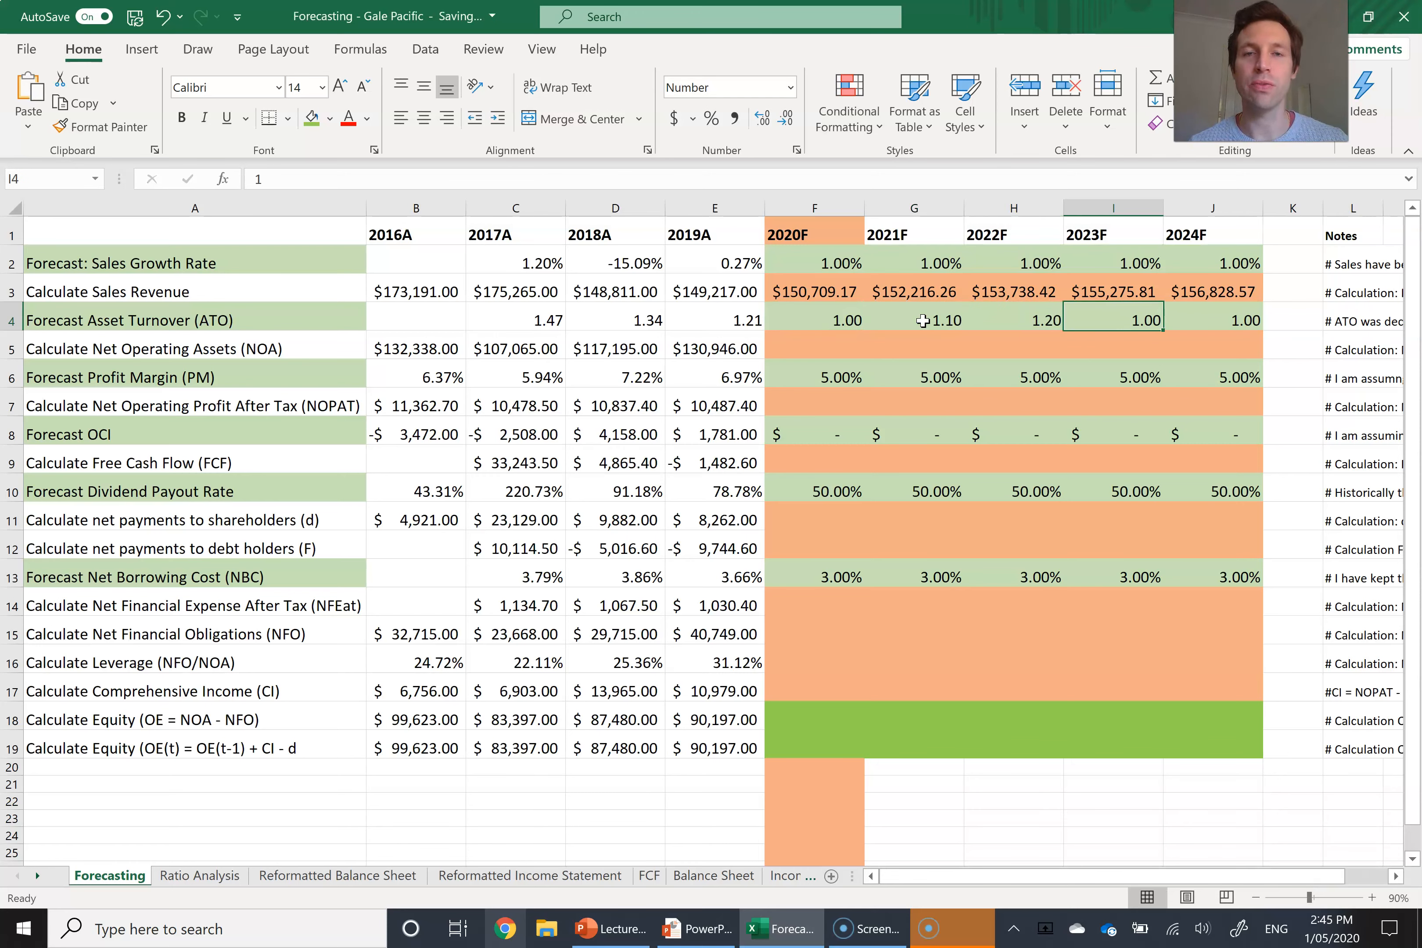
# Set the 2021F and 2022F asset turnover forecasts back to 1.
pyautogui.click(923, 320)
pyautogui.write('1')
pyautogui.press('Tab')
pyautogui.write('1')
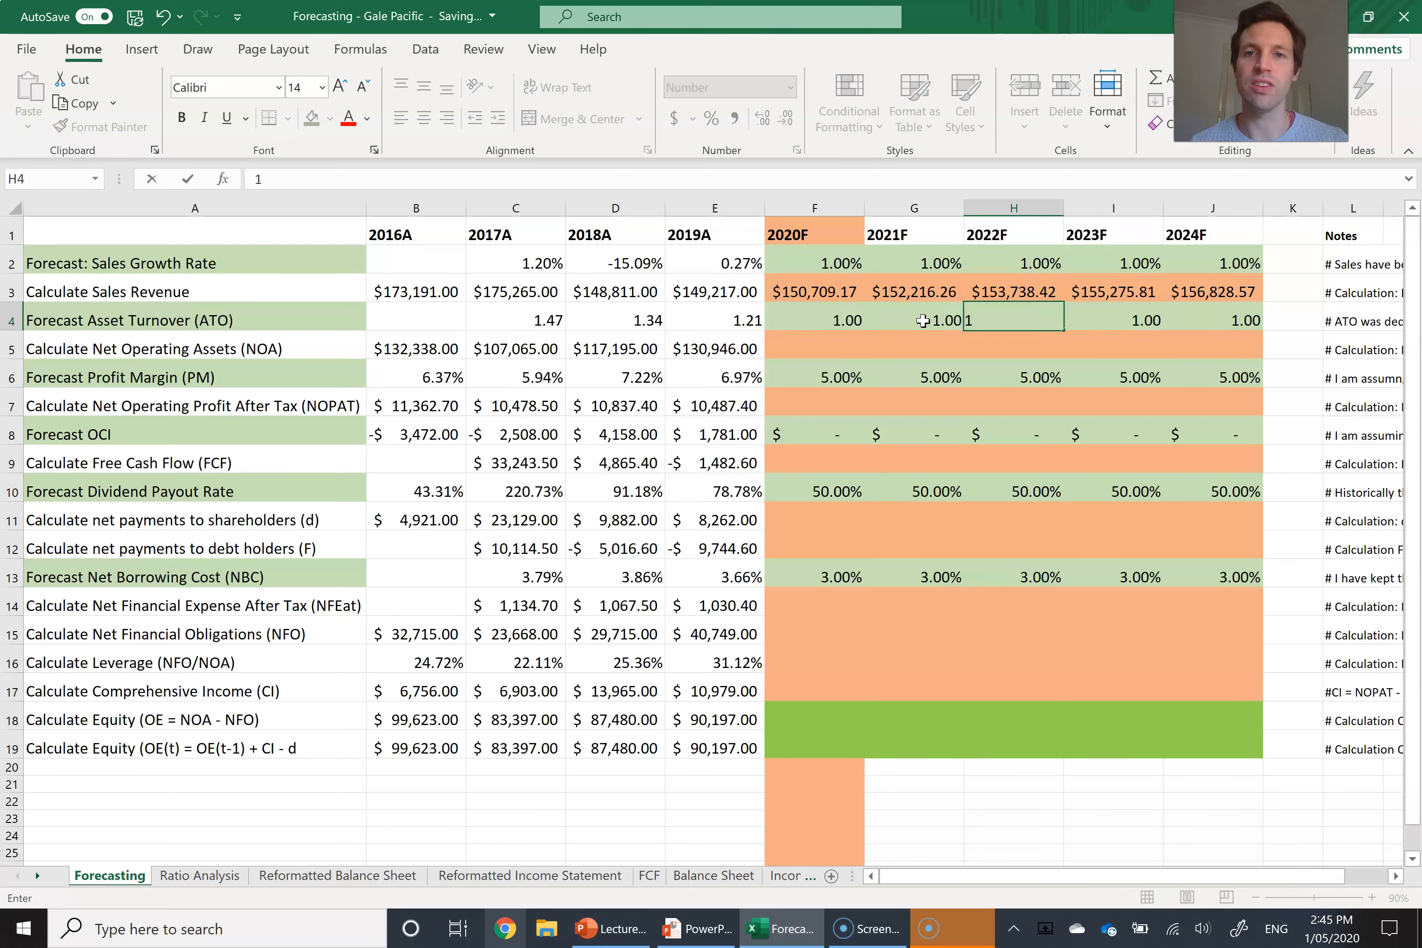
# Calculate 2020F net operating assets in F5 with =F3/F4 and fill the formula across through 2024F.
pyautogui.click(794, 344)
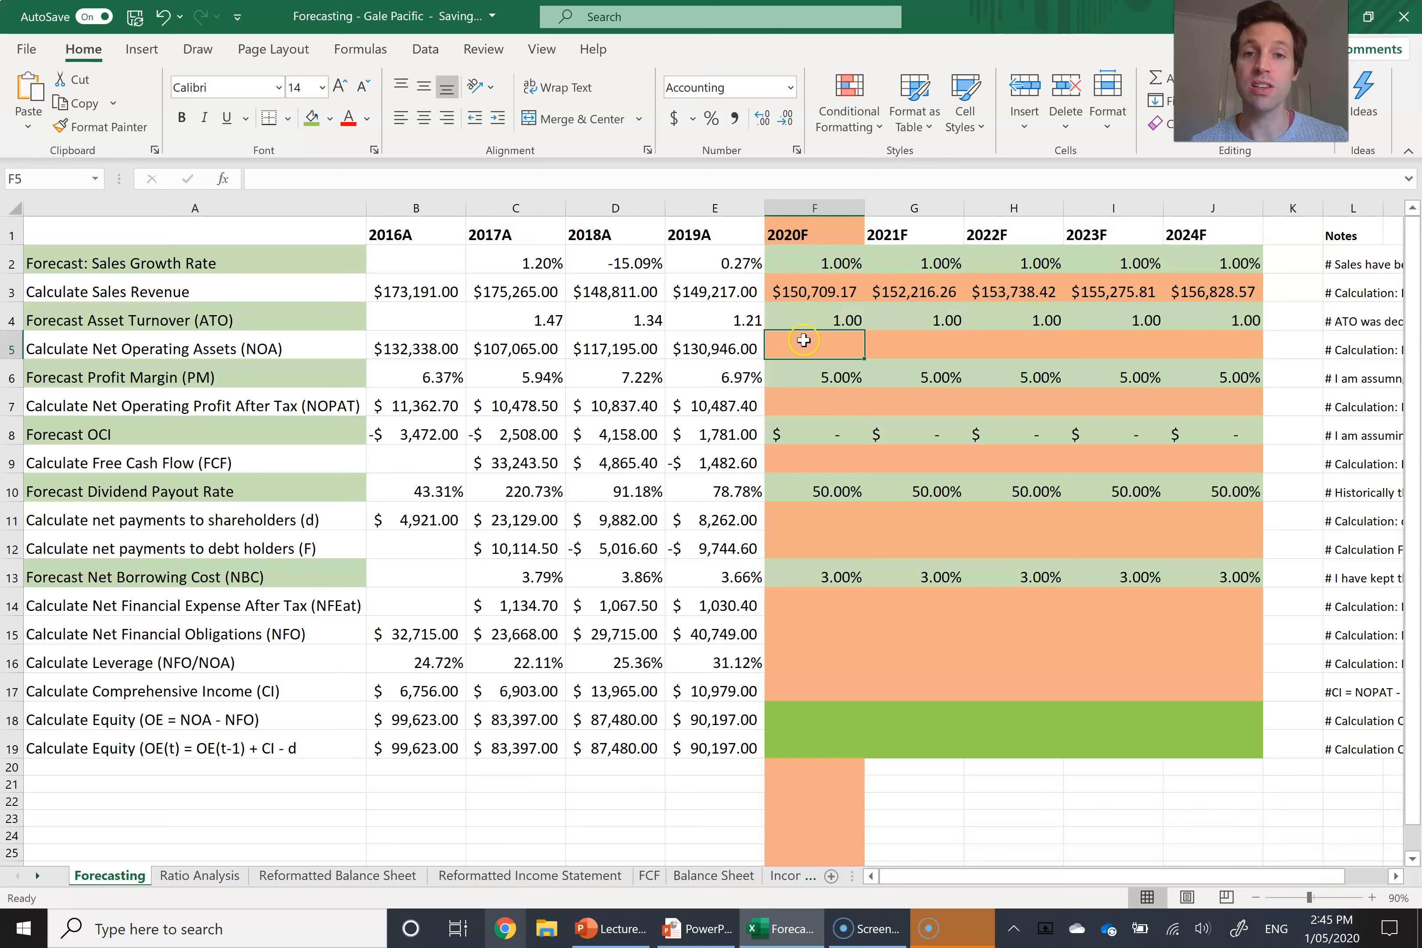
pyautogui.write('=')
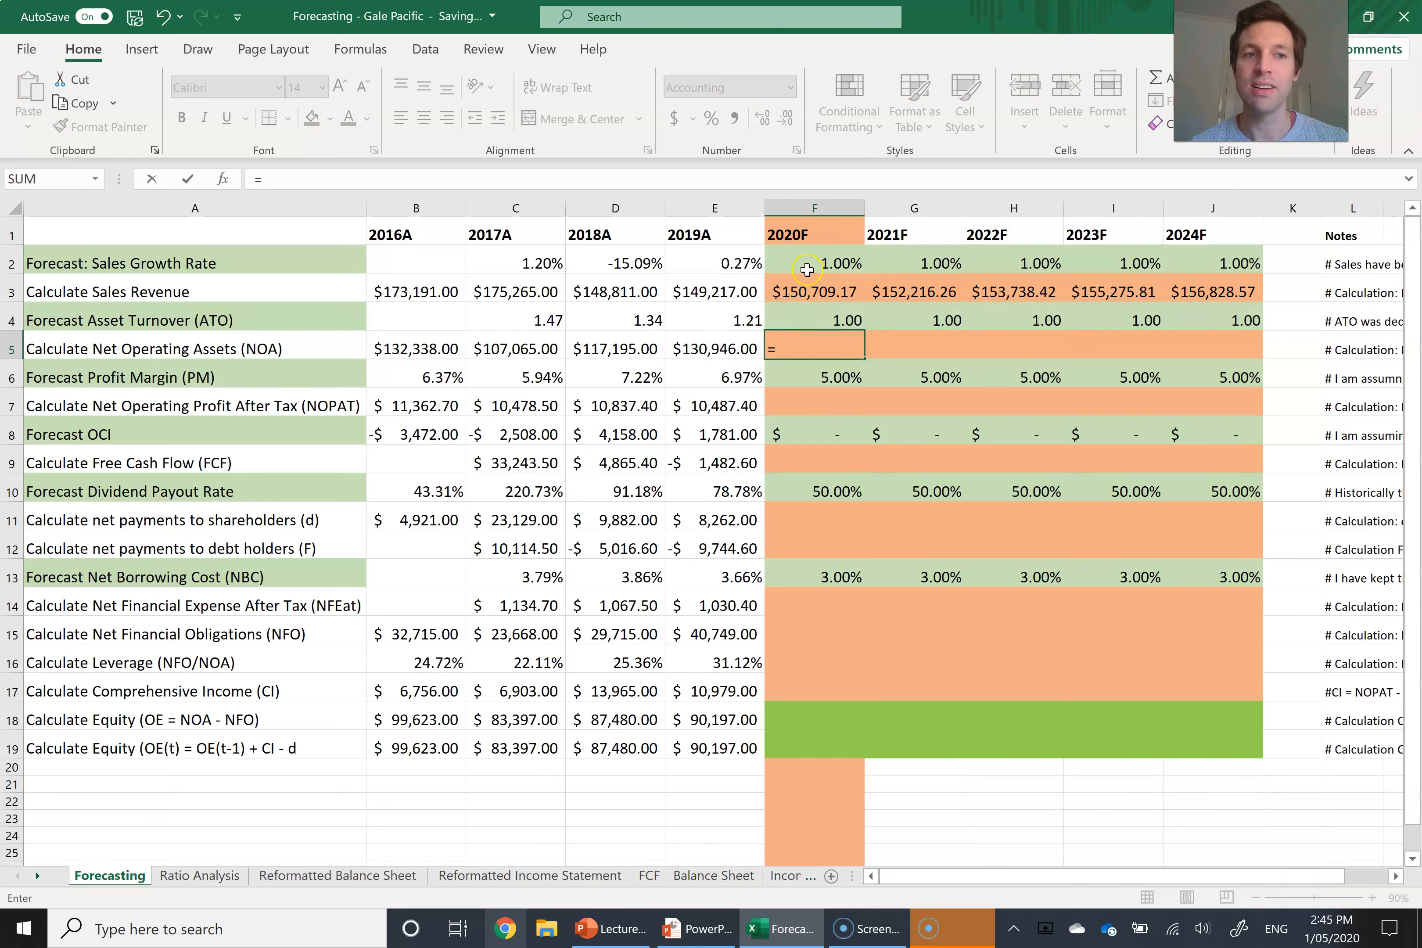
pyautogui.click(791, 288)
pyautogui.write('/')
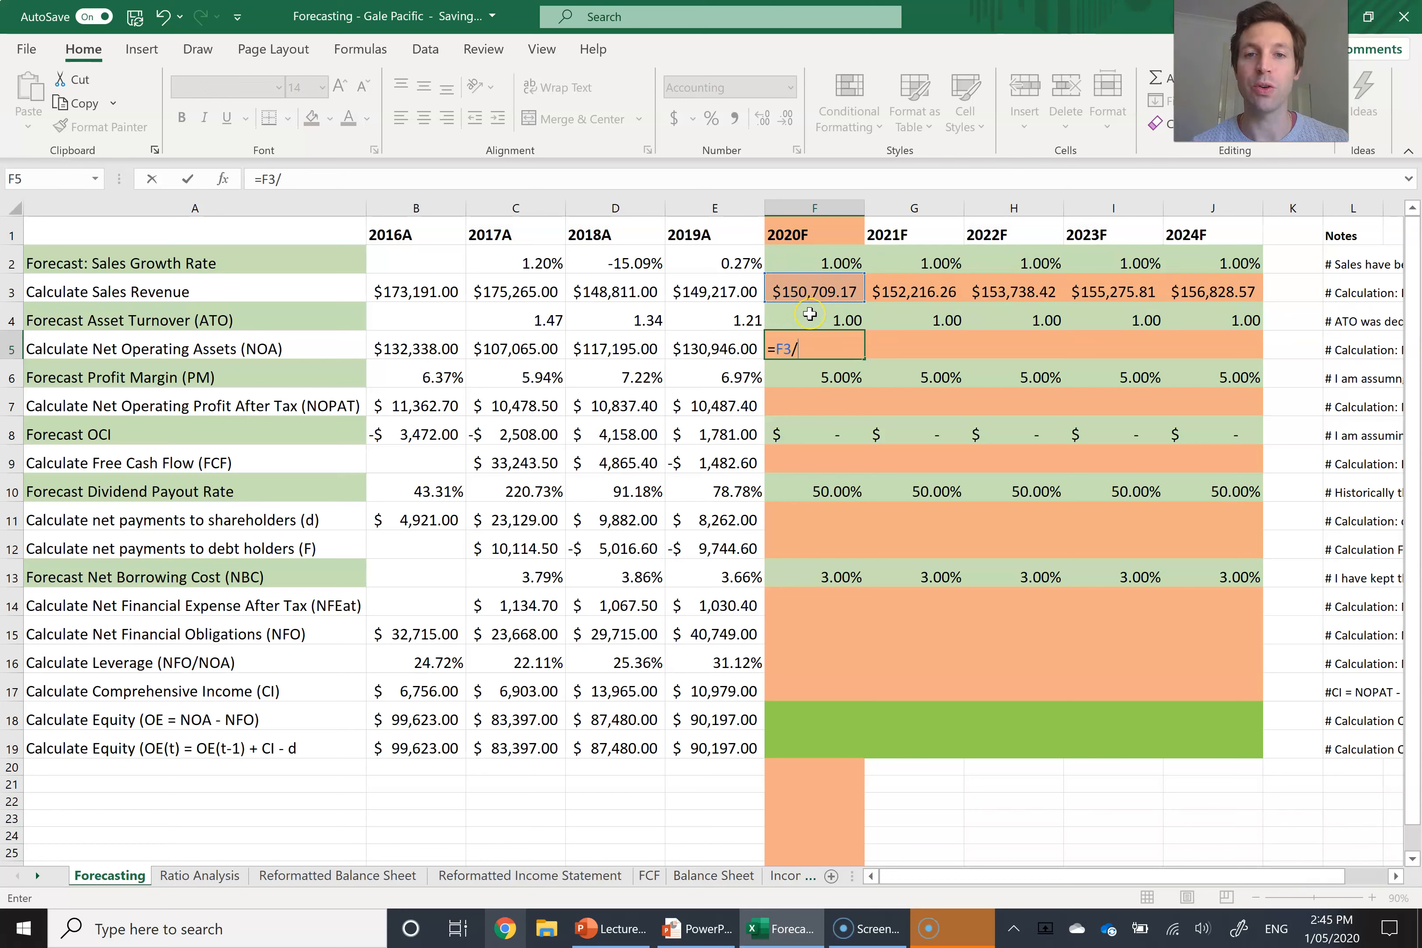
pyautogui.click(811, 314)
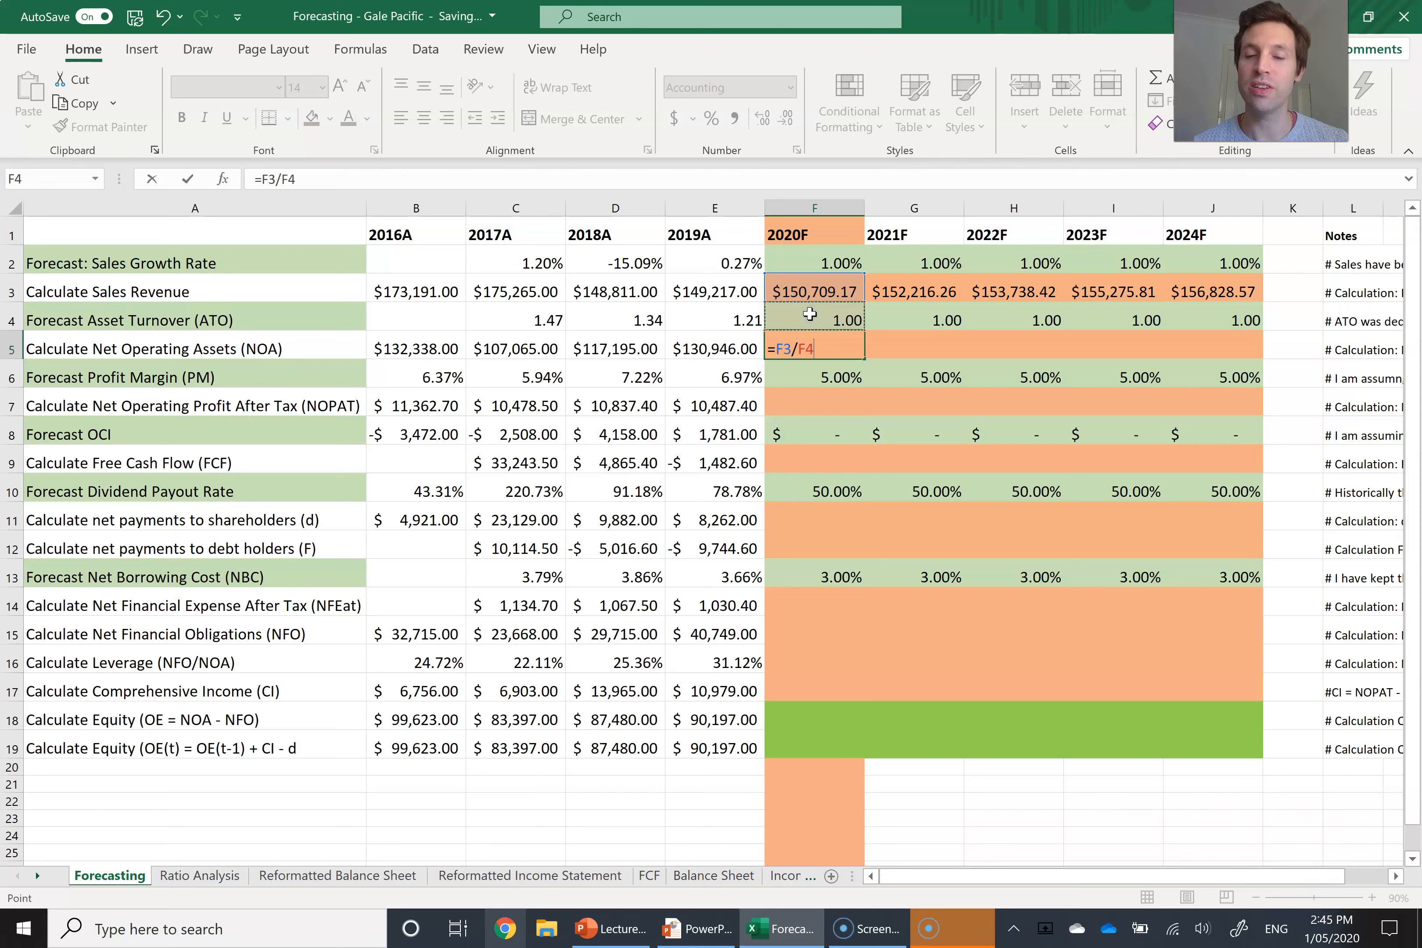
pyautogui.press('Return')
pyautogui.click(816, 348)
pyautogui.moveTo(865, 360); pyautogui.dragTo(1239, 358)
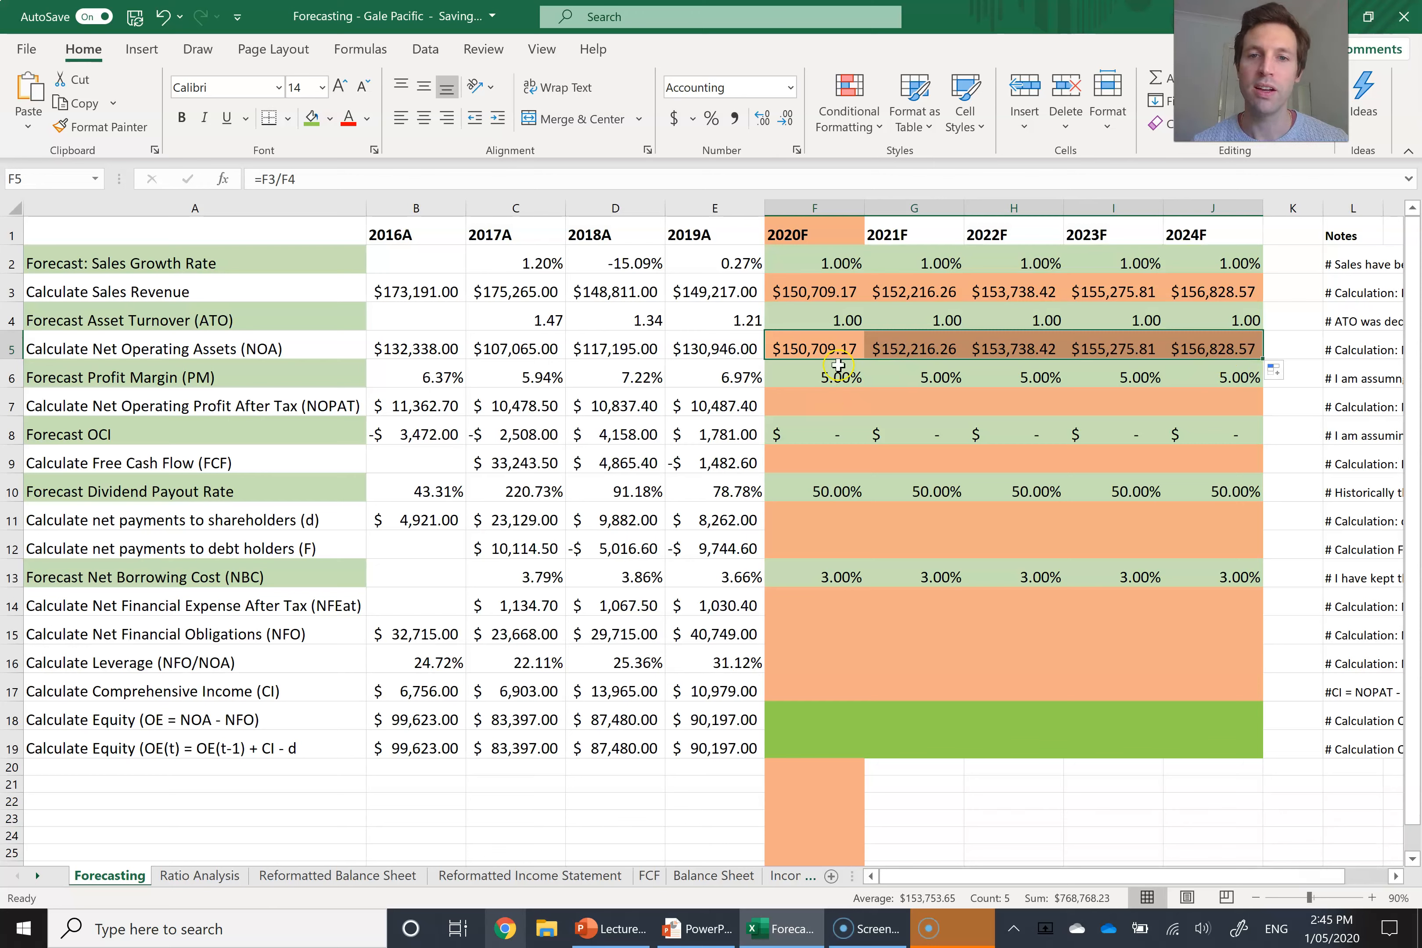
pyautogui.click(830, 286)
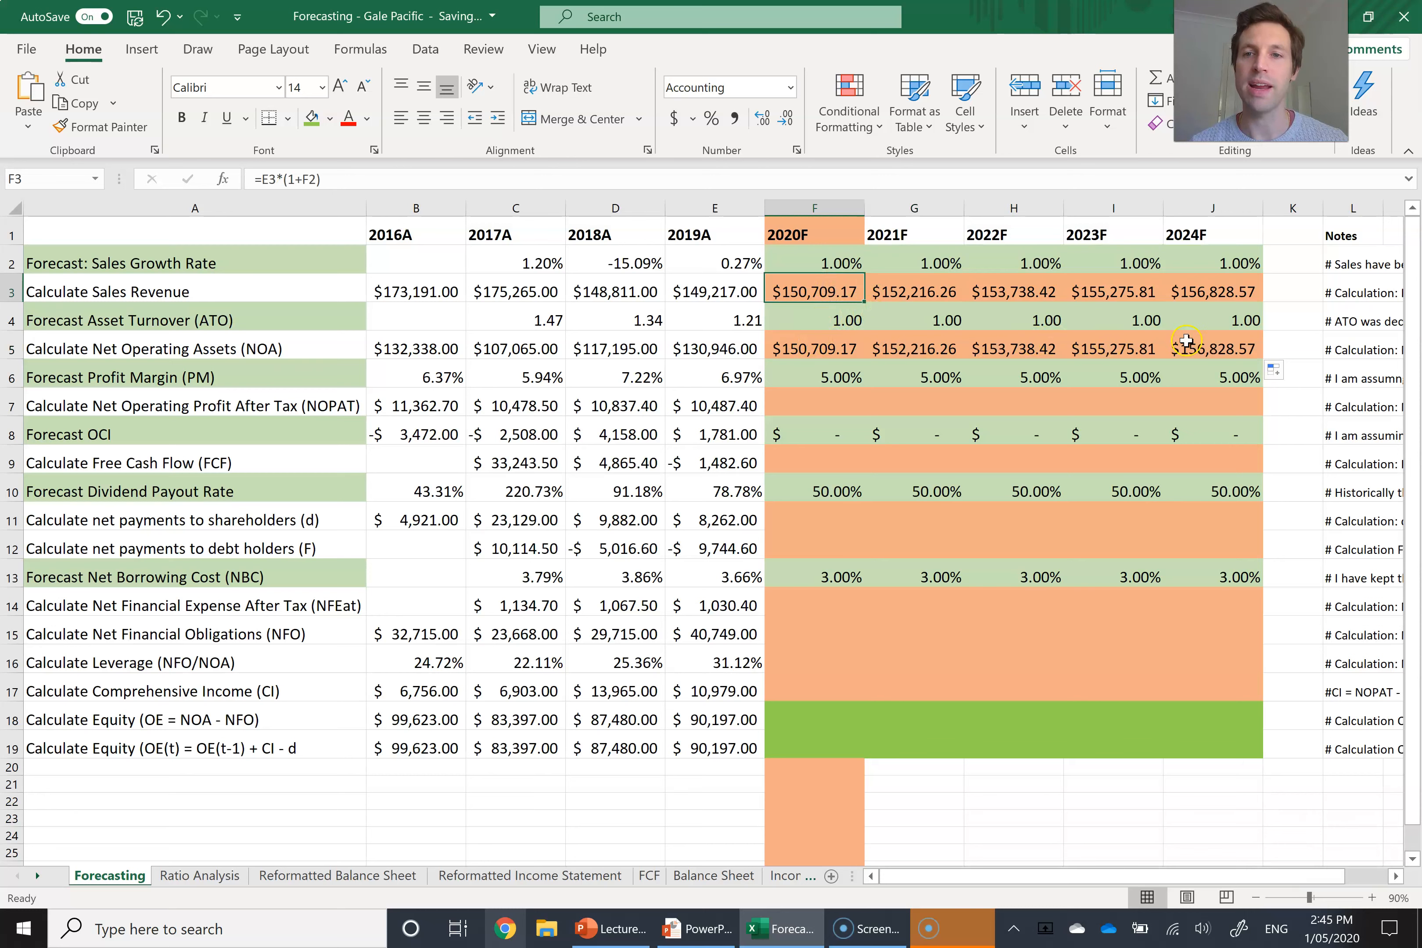
# Calculate 2020F net operating profit after tax in F7 with =F3*F6, multiplying sales revenue by profit margin.
pyautogui.click(807, 376)
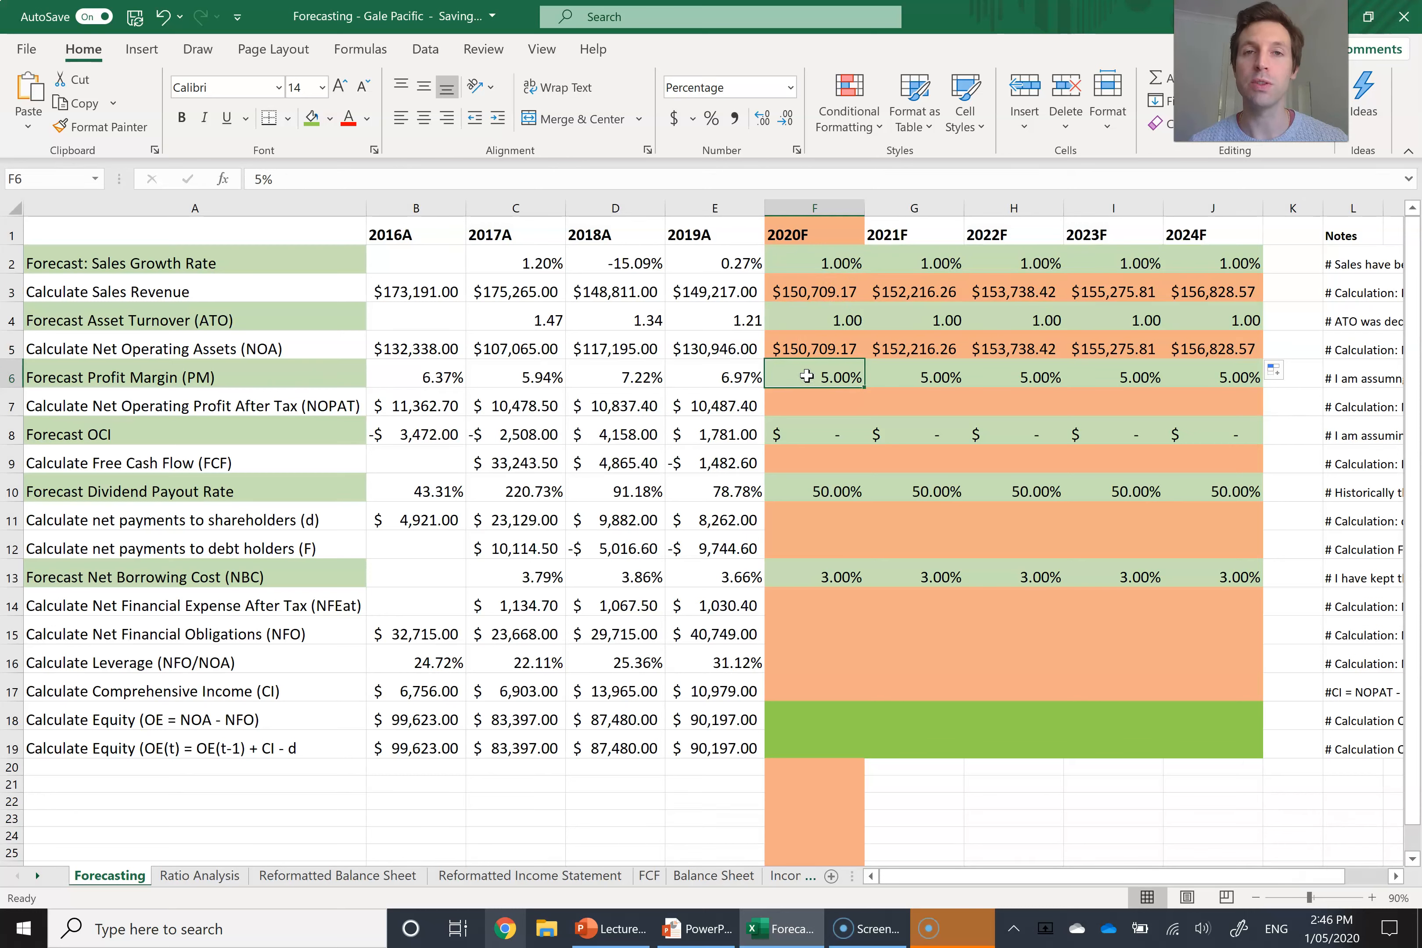
pyautogui.click(790, 375)
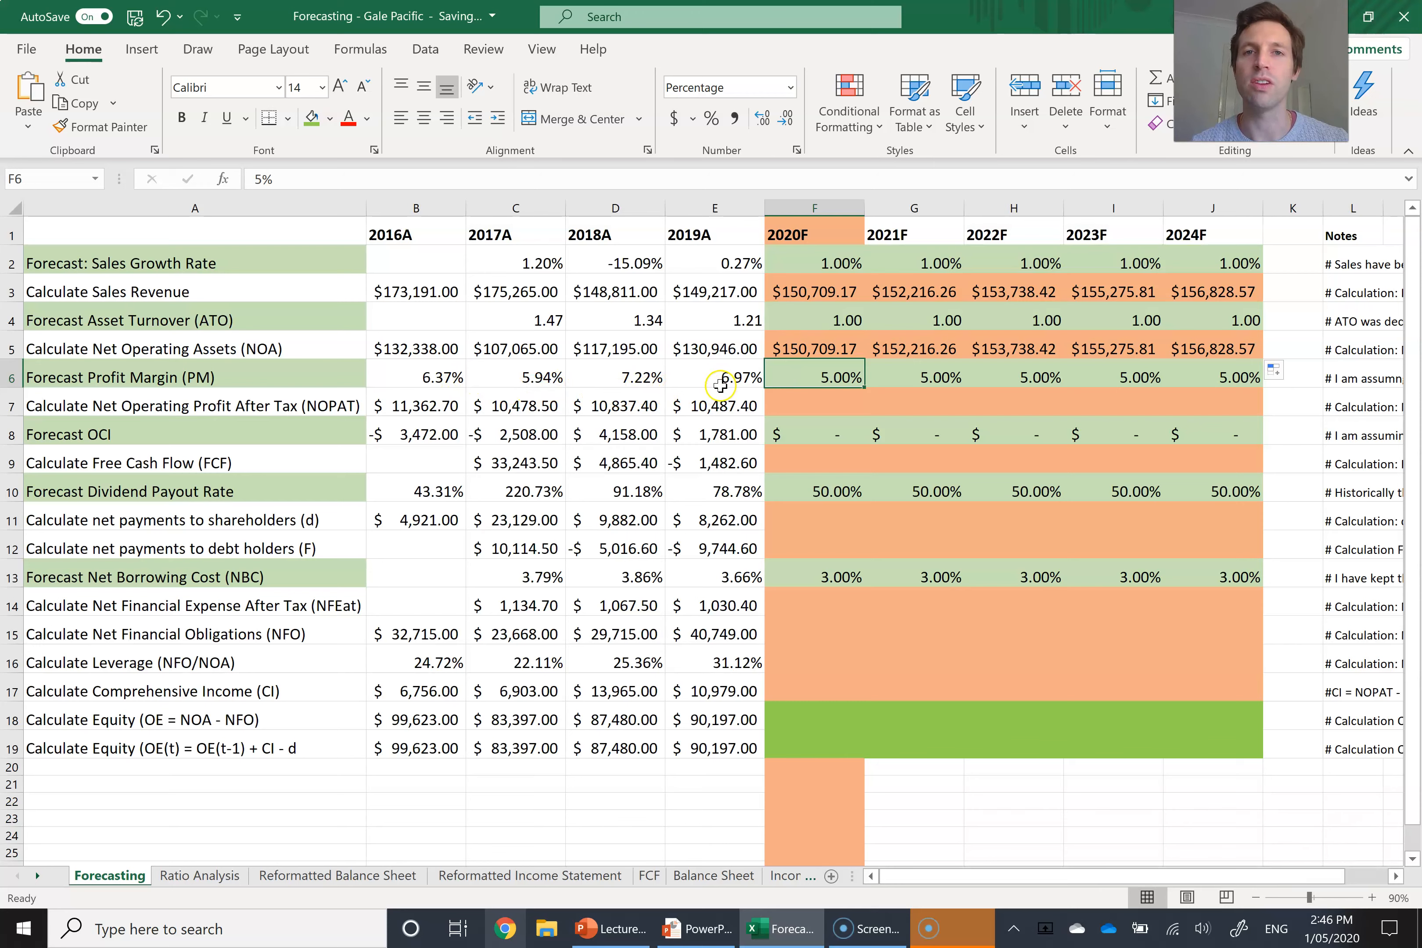
pyautogui.click(797, 402)
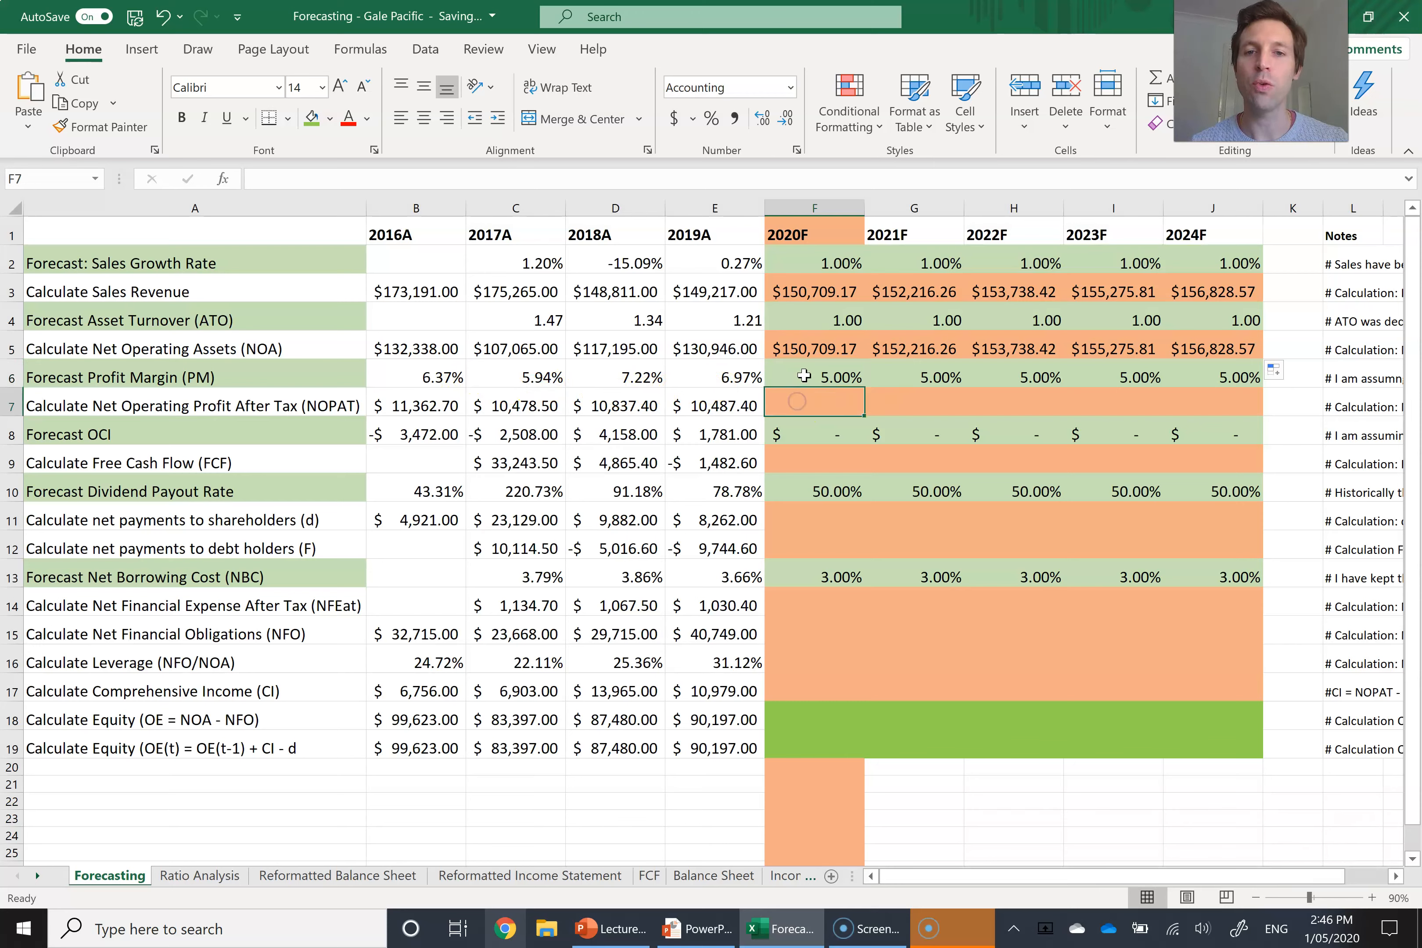
pyautogui.click(801, 405)
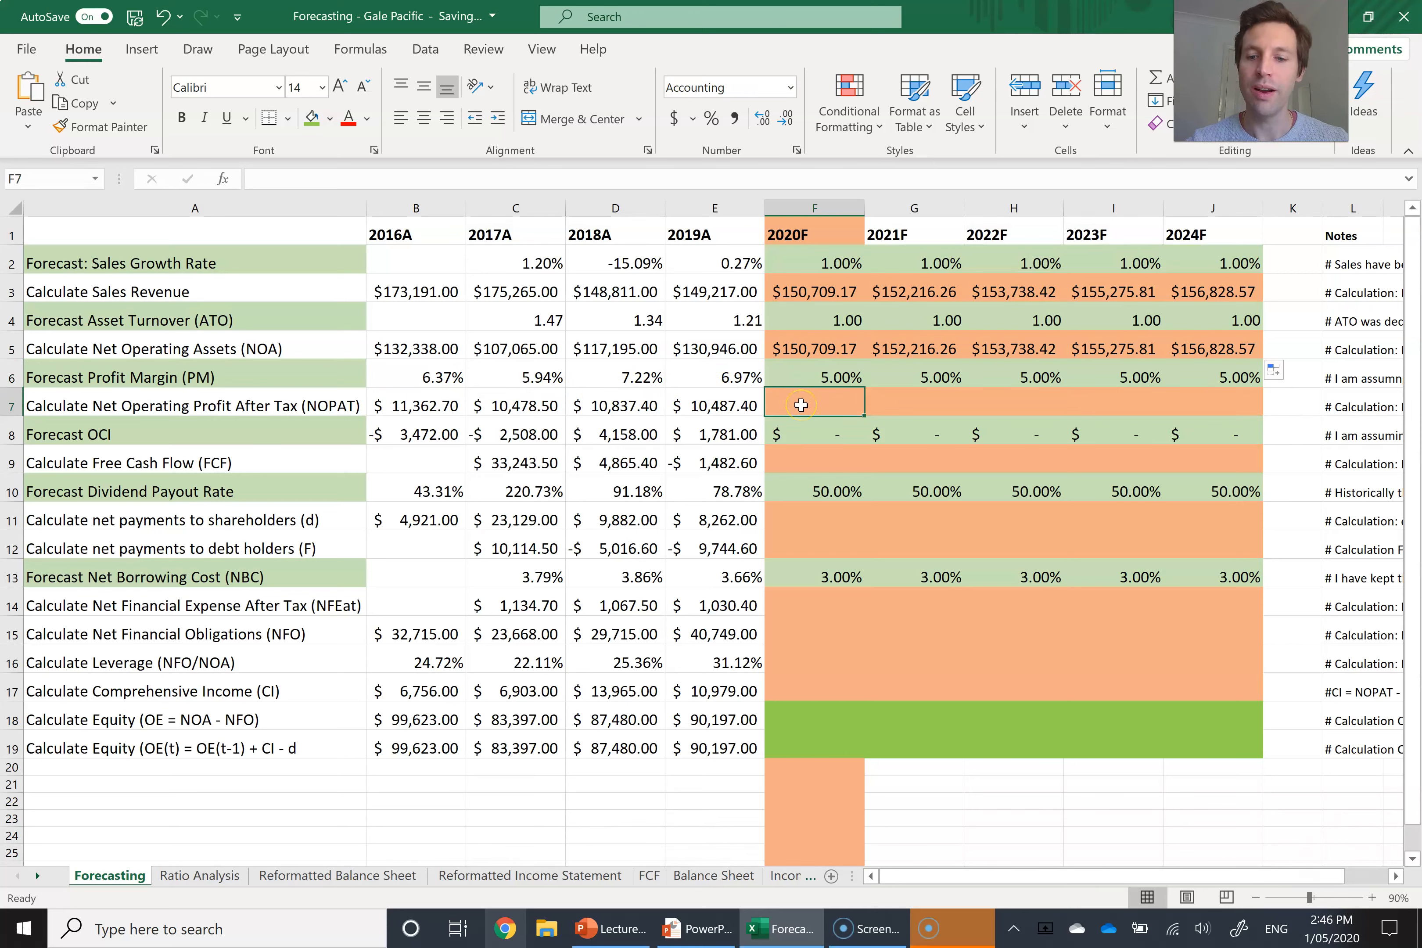
pyautogui.write('=')
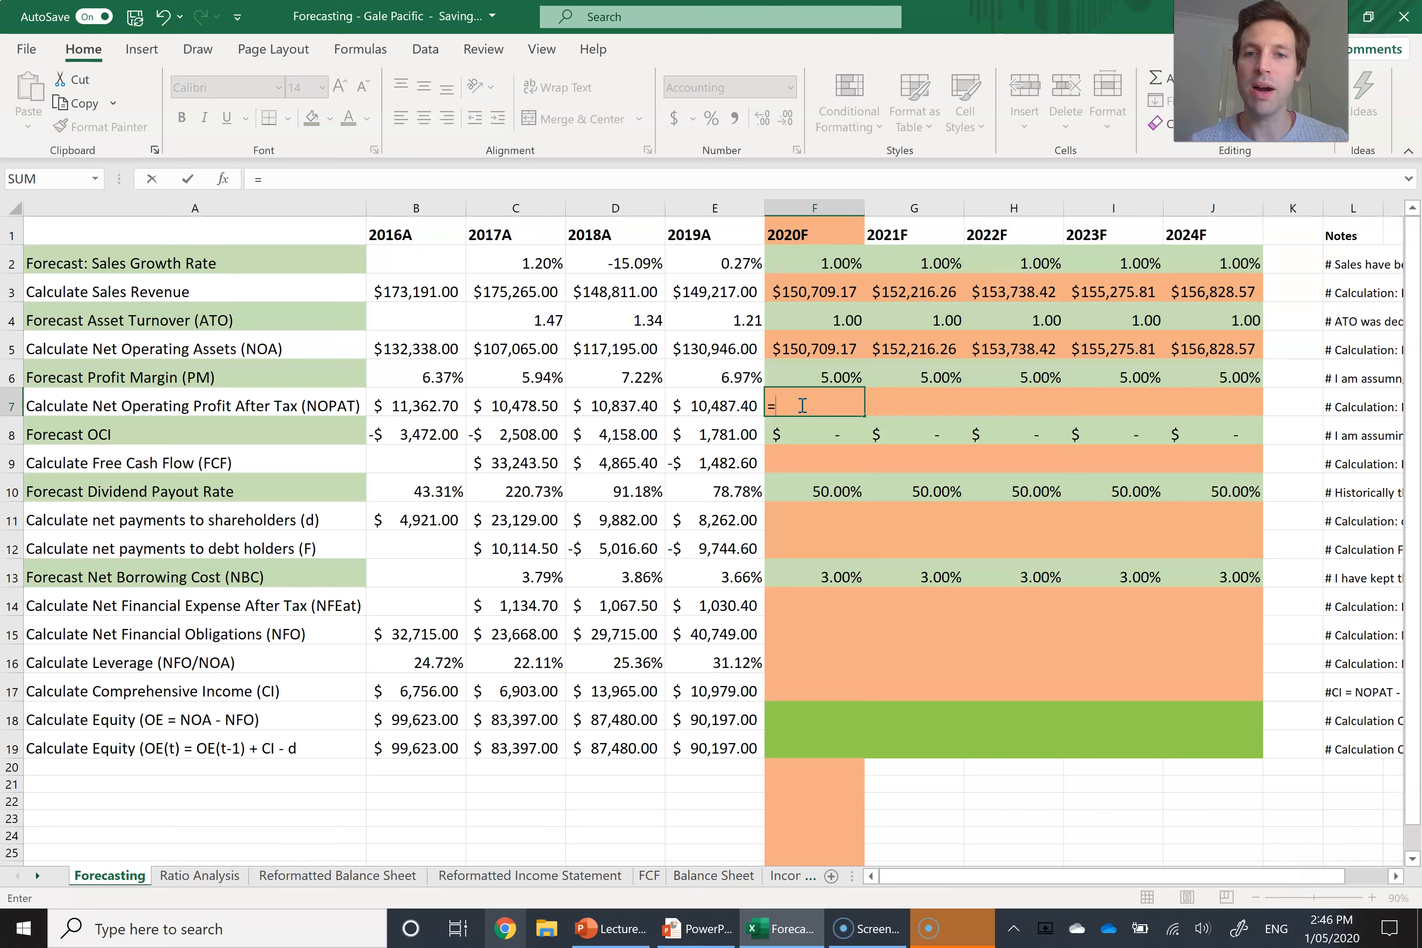
pyautogui.click(801, 280)
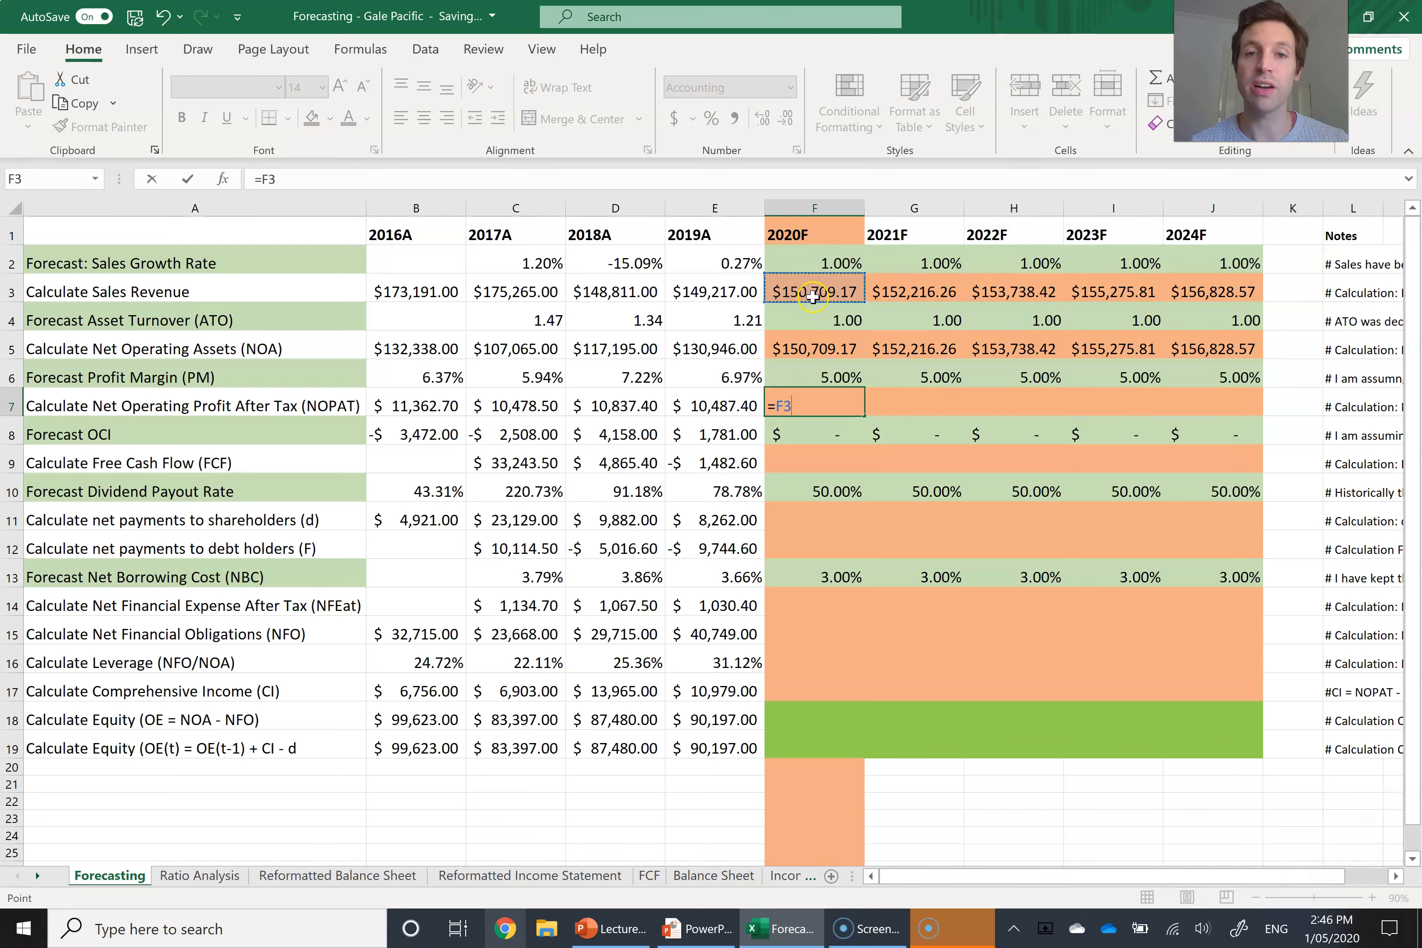
pyautogui.write('*')
pyautogui.click(808, 382)
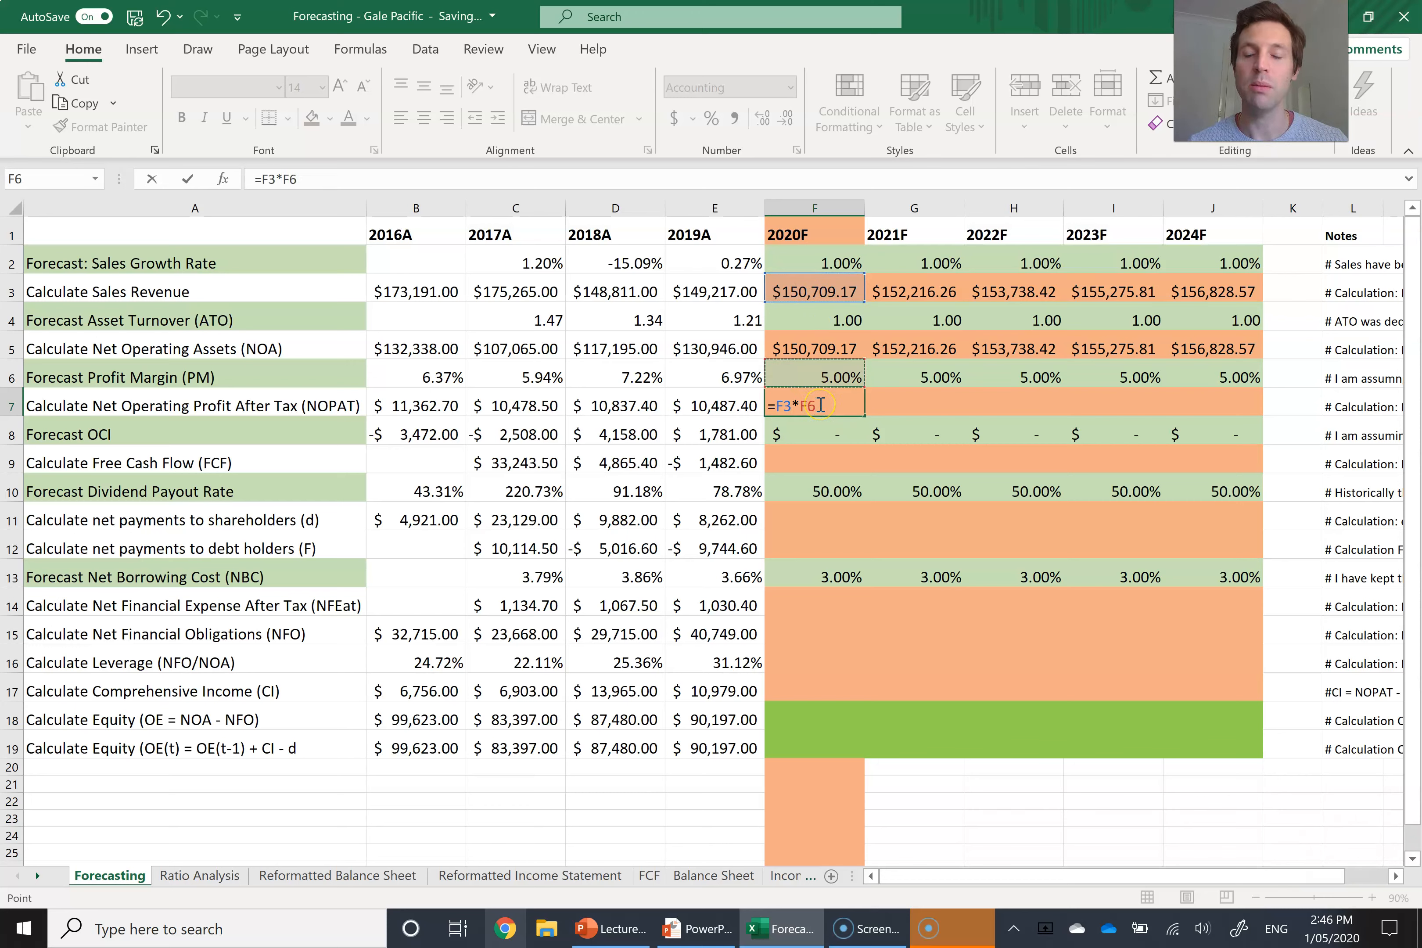
pyautogui.press('Return')
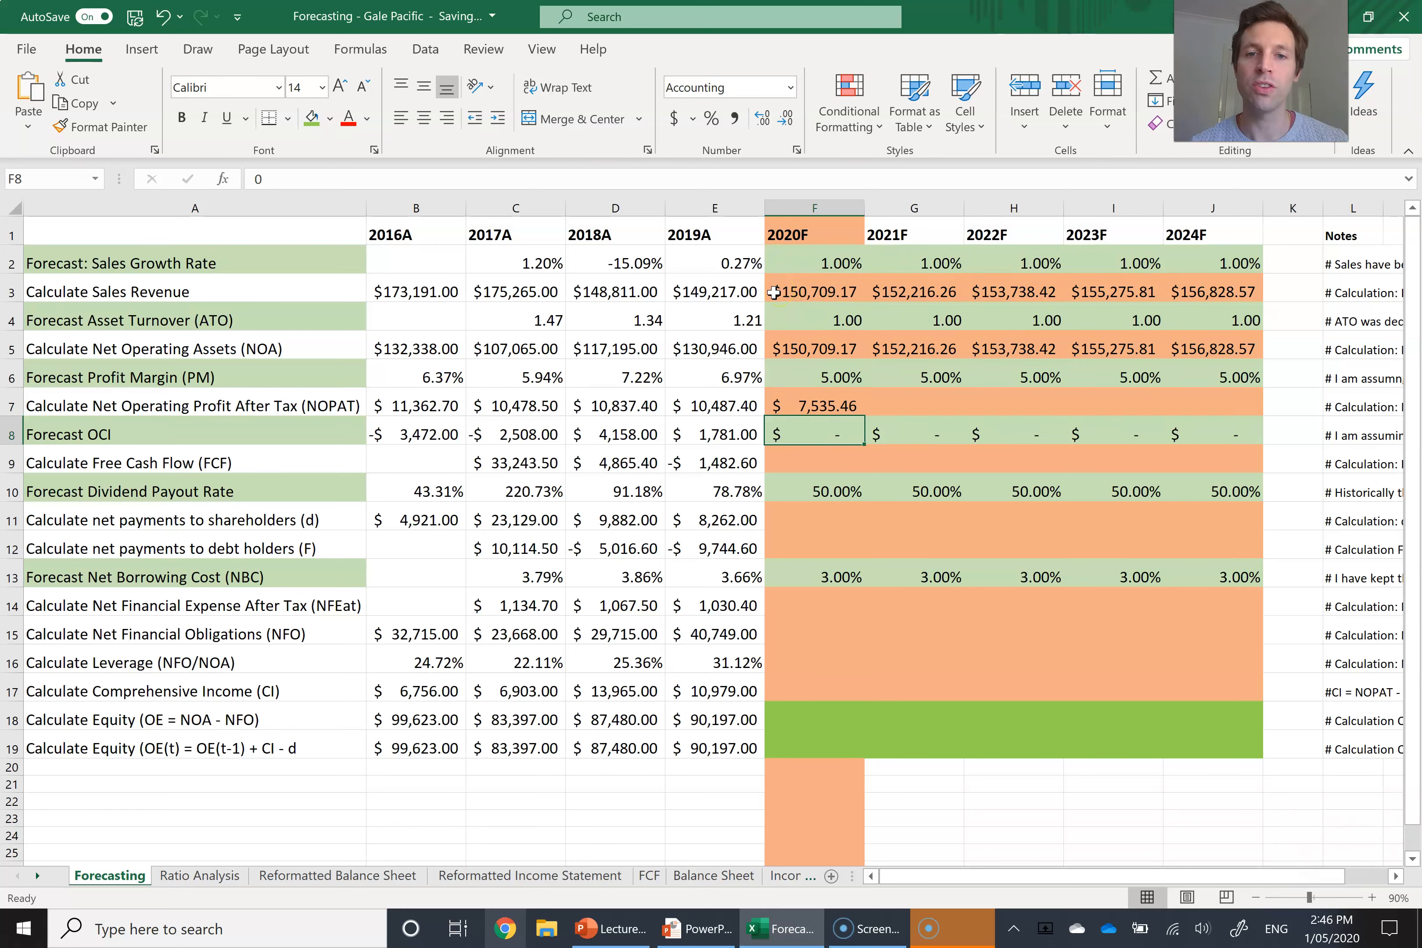
# Fill the 2020F NOPAT formula across row 7 through 2024F and check it against the net operating assets formula.
pyautogui.click(781, 405)
pyautogui.moveTo(864, 416); pyautogui.dragTo(1215, 421)
pyautogui.click(832, 402)
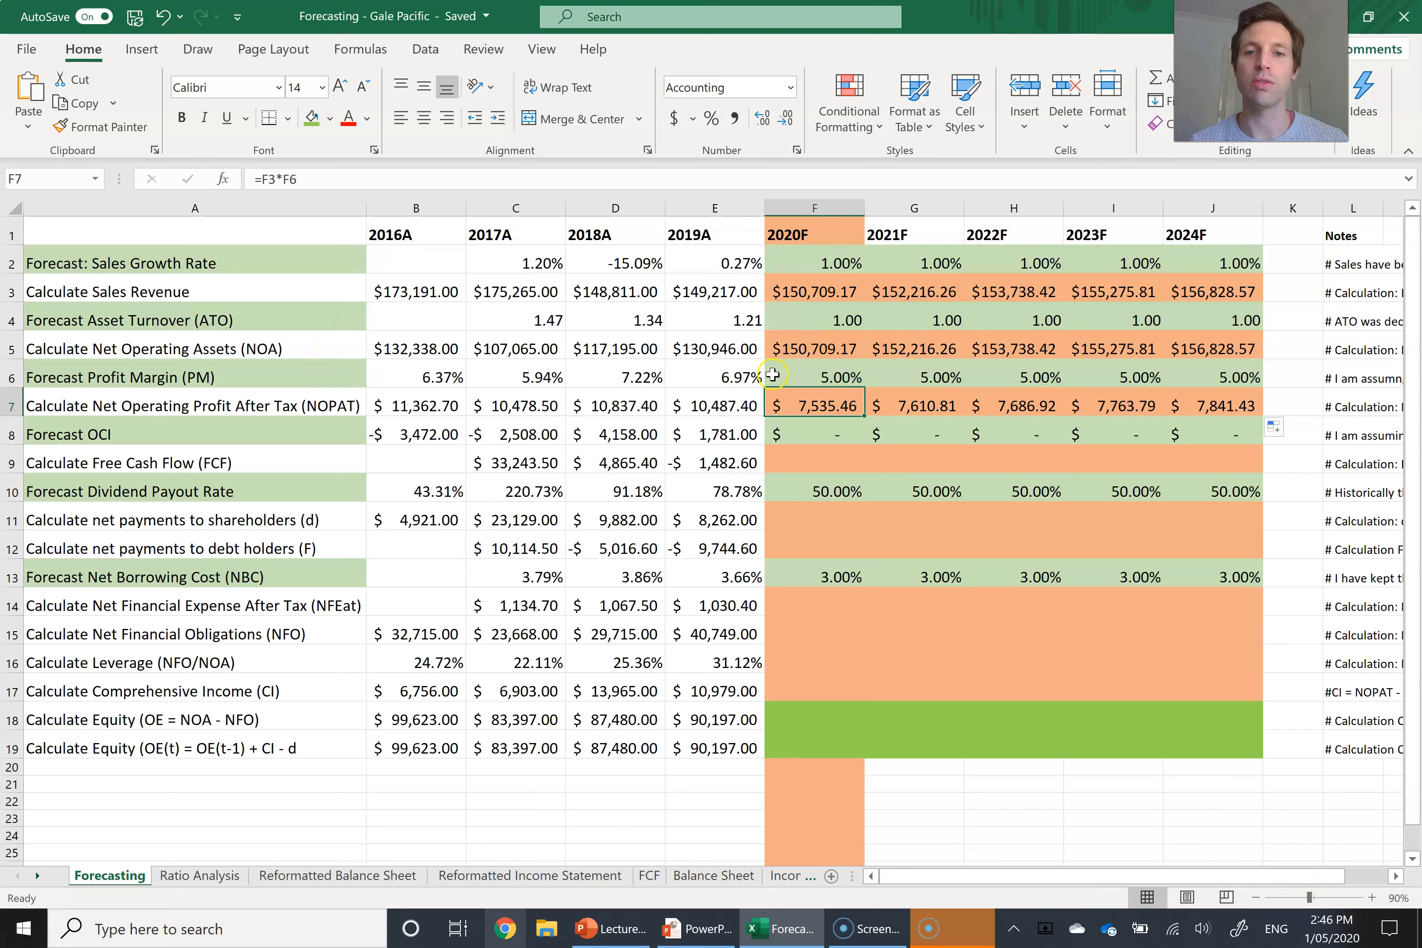
pyautogui.click(817, 351)
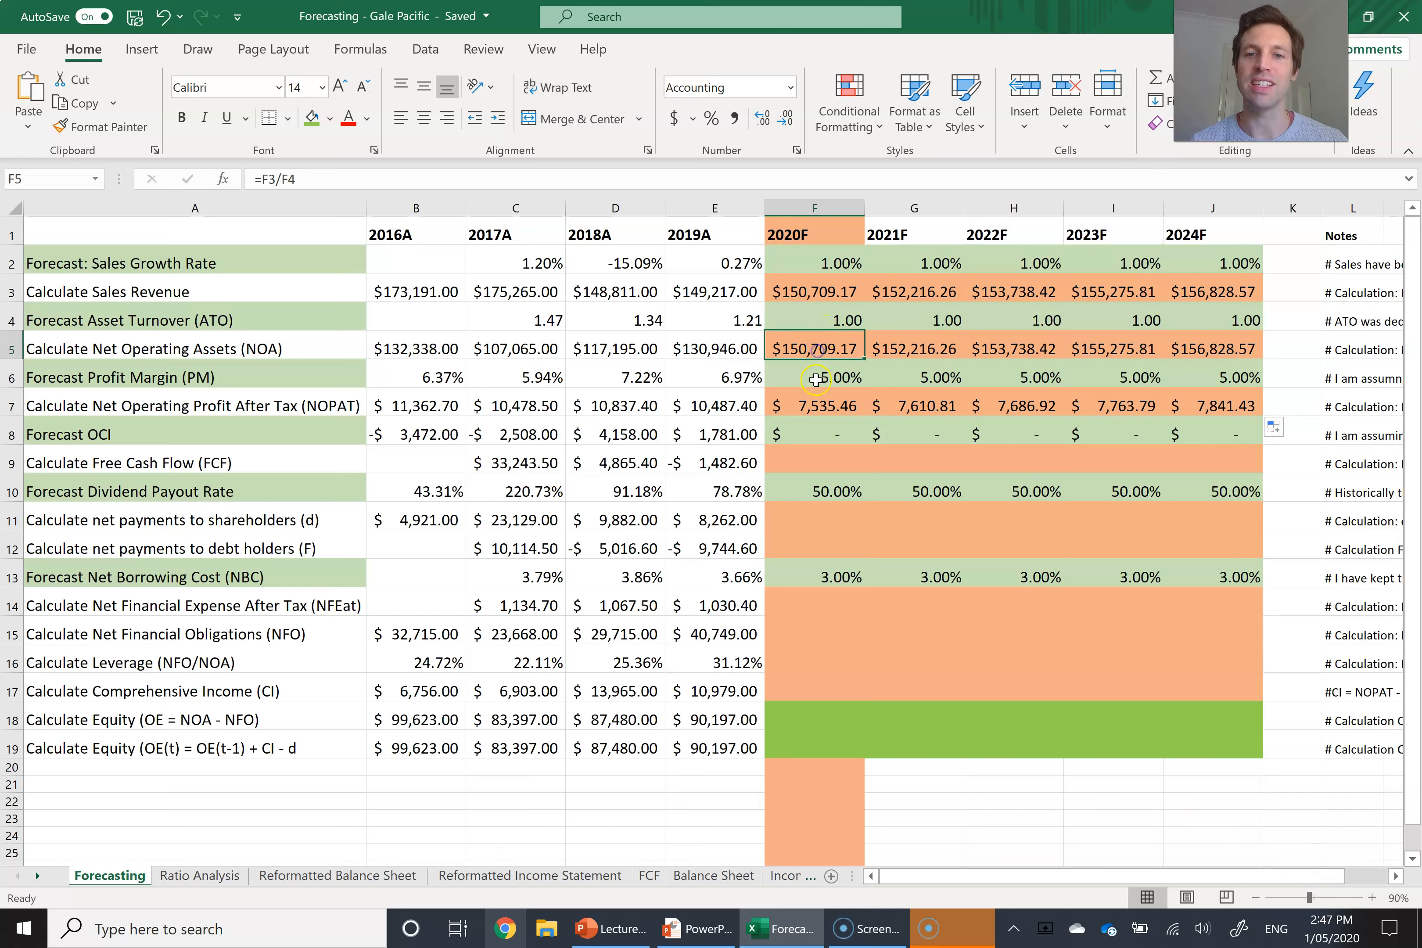
pyautogui.click(784, 406)
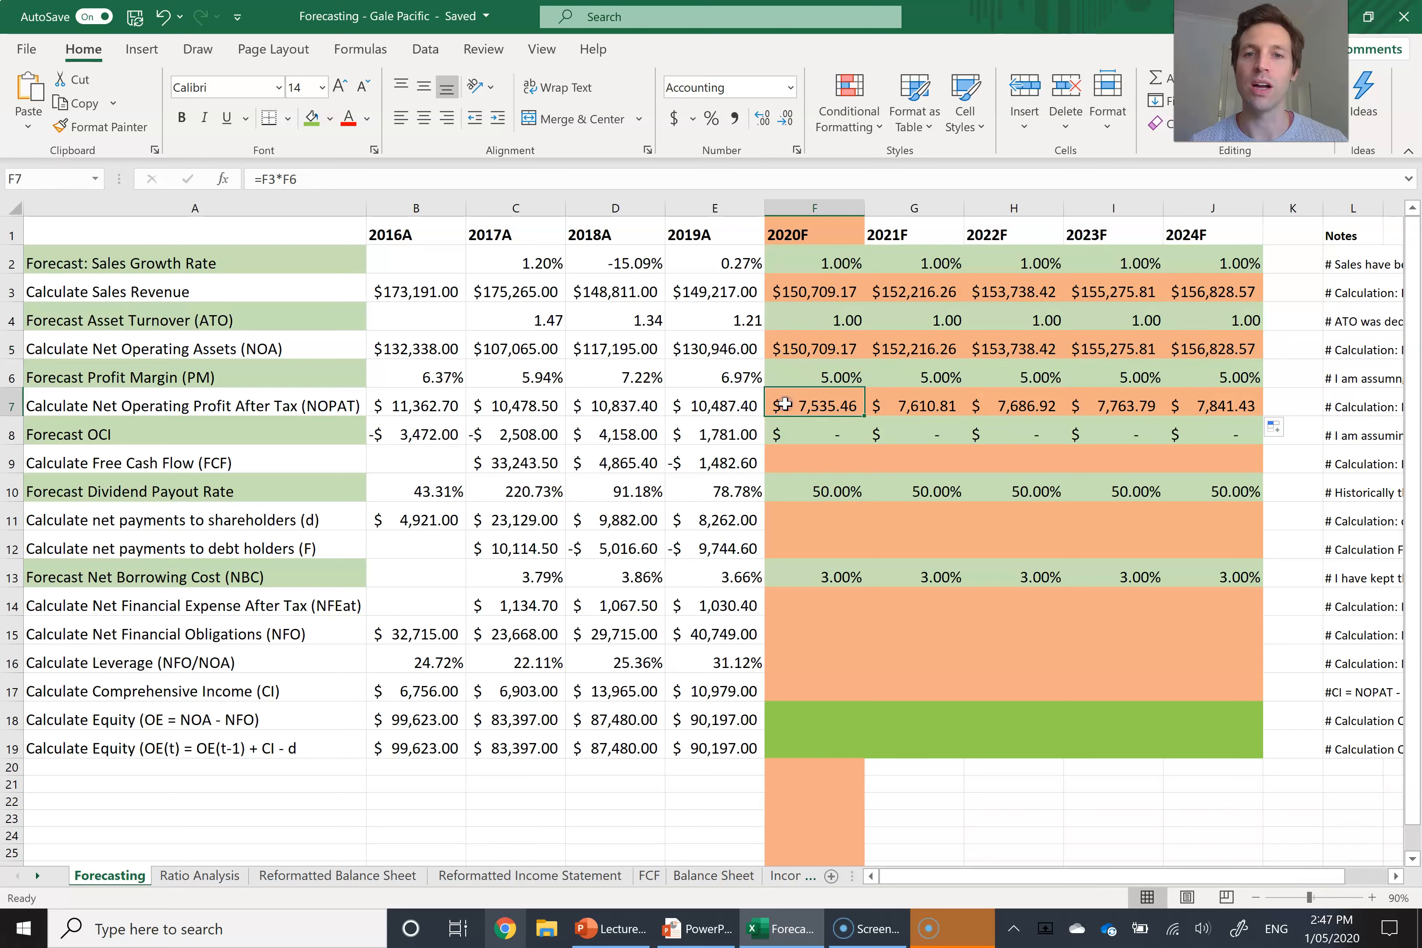
# Review the OCI row, comparing the 2016A–2019A historical values with the forecast assumptions for 2020F onwards.
pyautogui.click(802, 434)
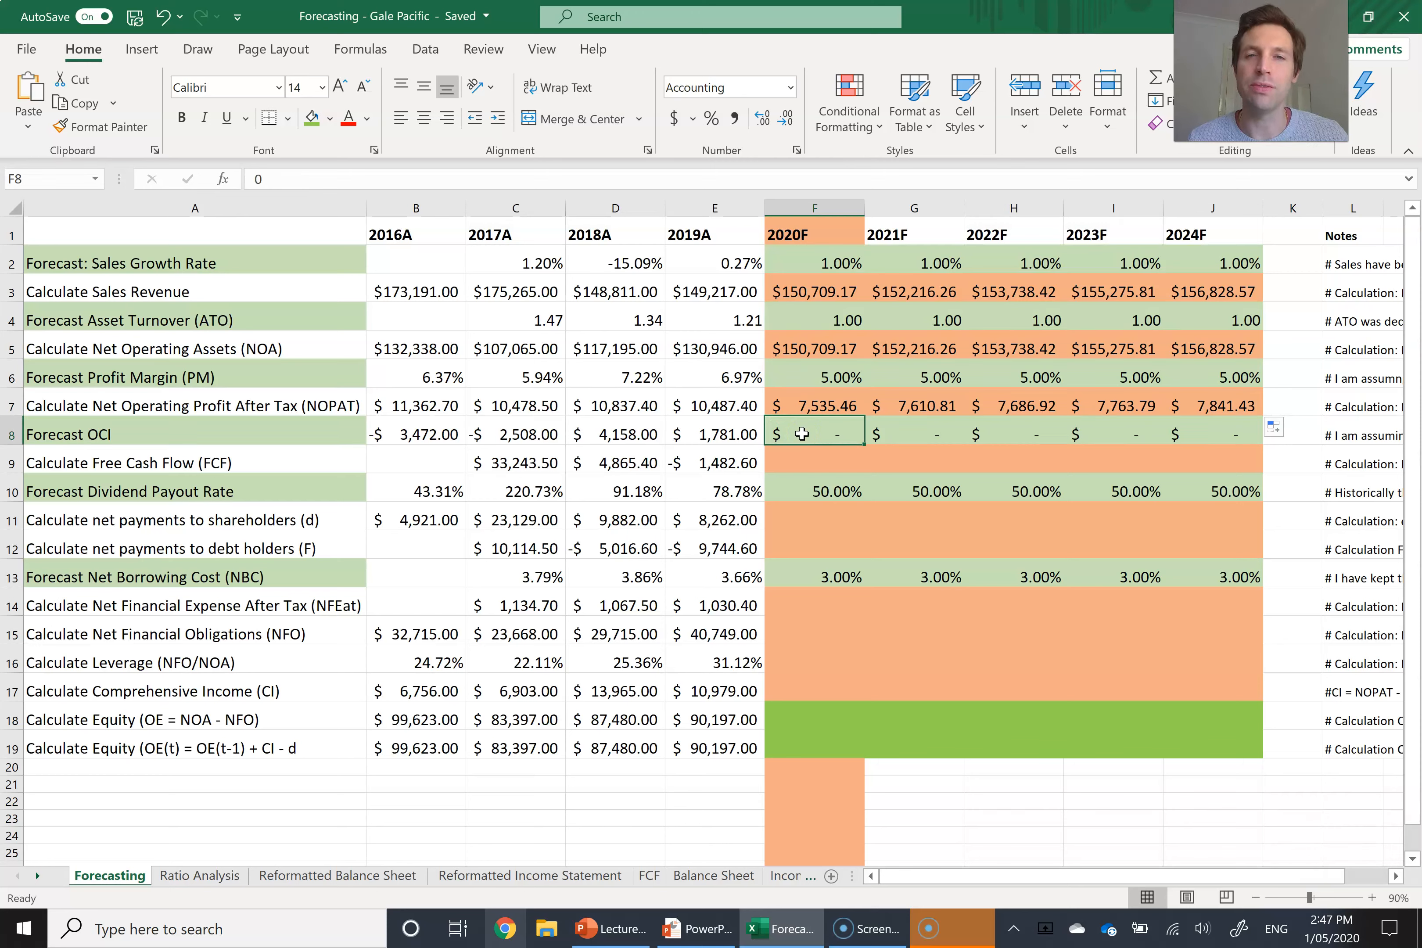
pyautogui.moveTo(399, 434); pyautogui.dragTo(716, 433)
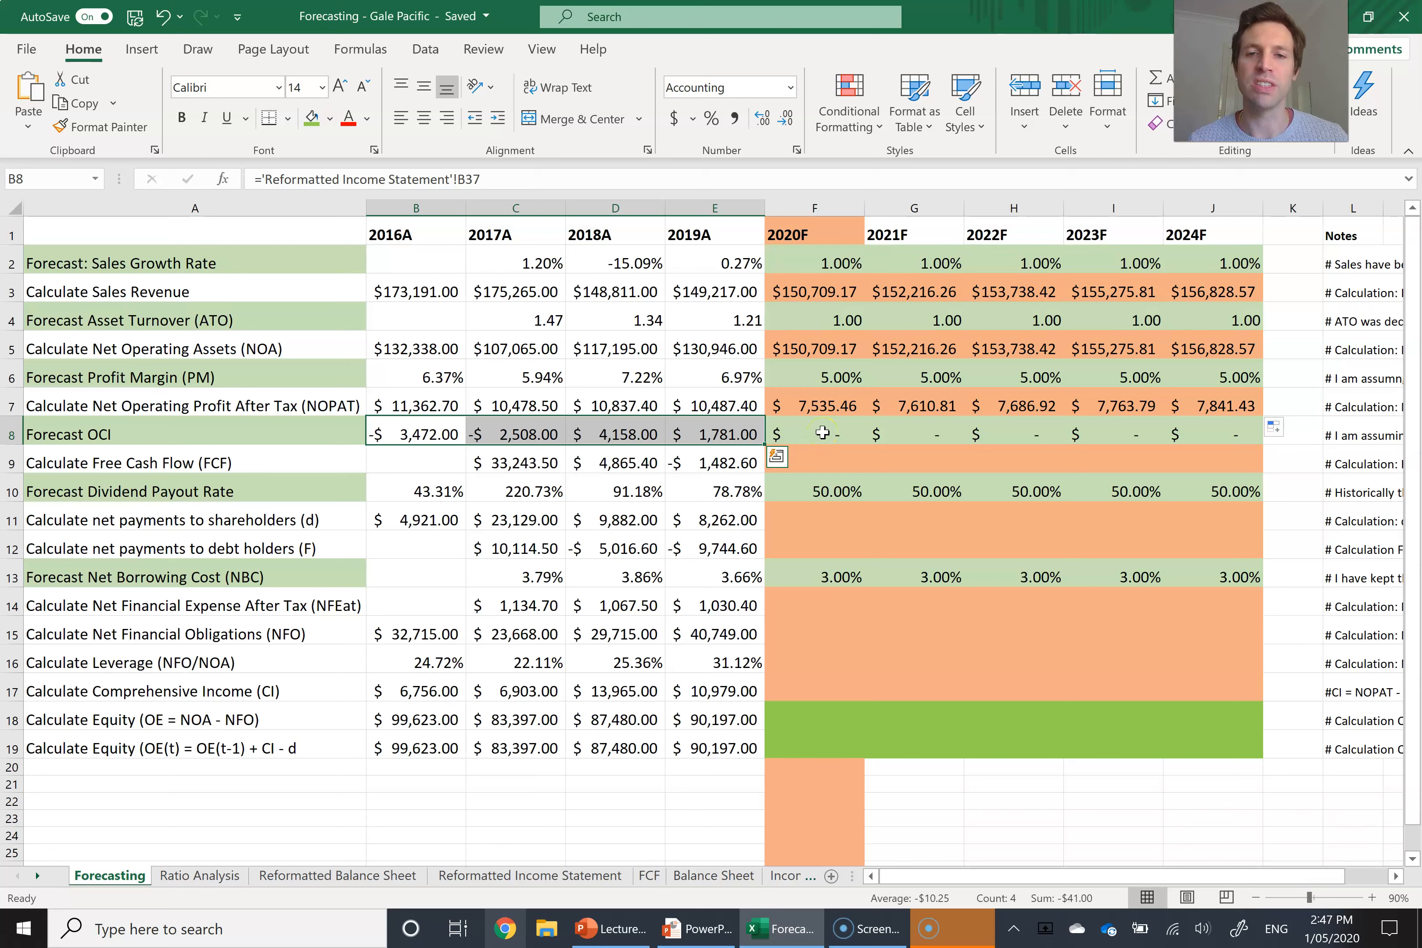
pyautogui.click(821, 432)
pyautogui.press('Right')
pyautogui.press('Right')
pyautogui.press('Right')
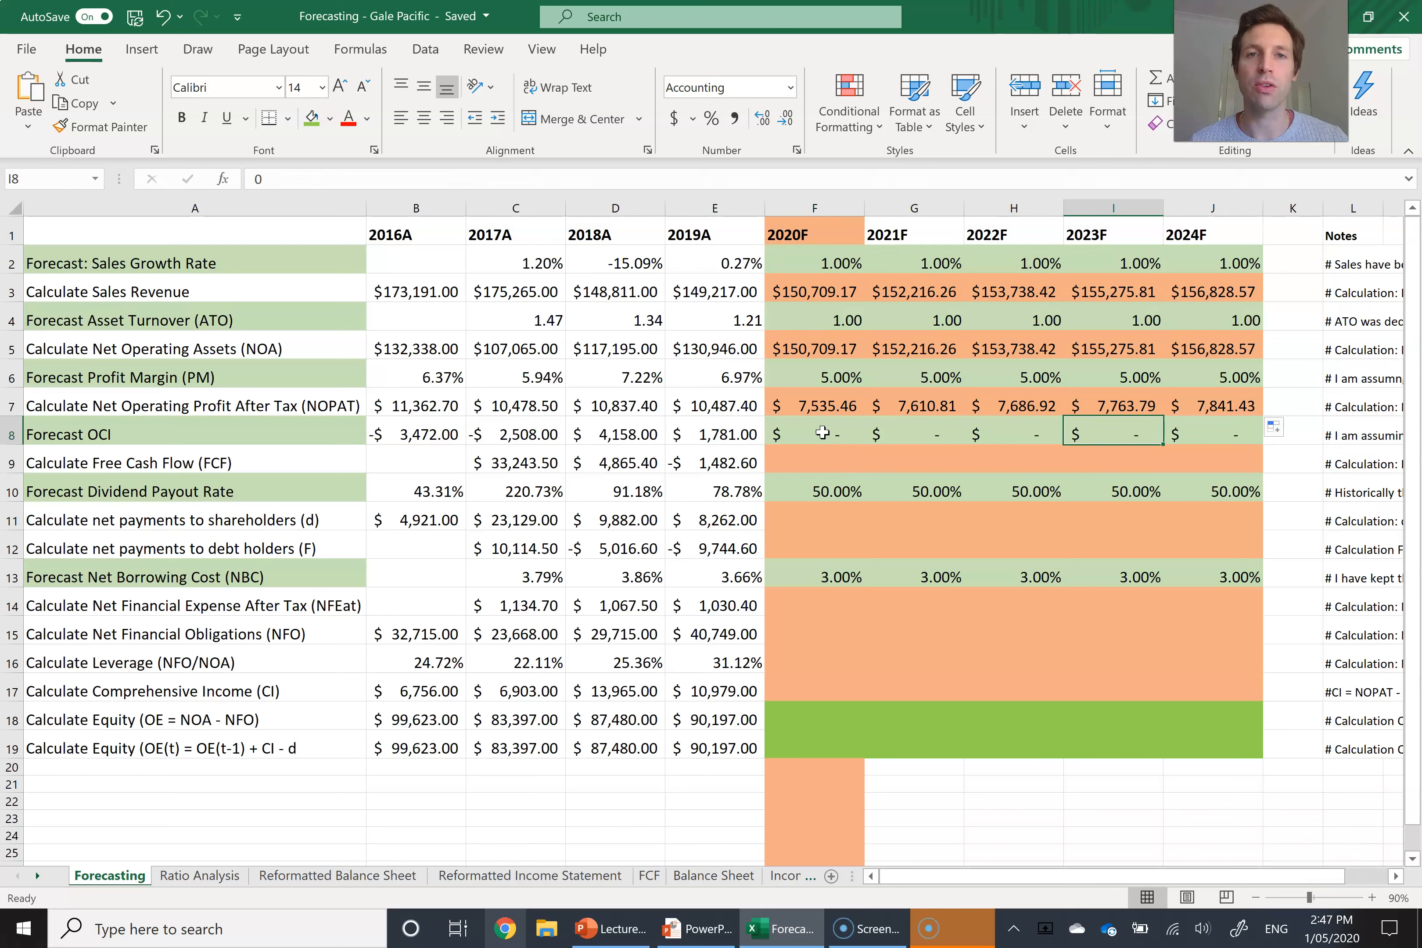
pyautogui.press('Left')
pyautogui.press('Left')
pyautogui.press('Left')
pyautogui.press('Left')
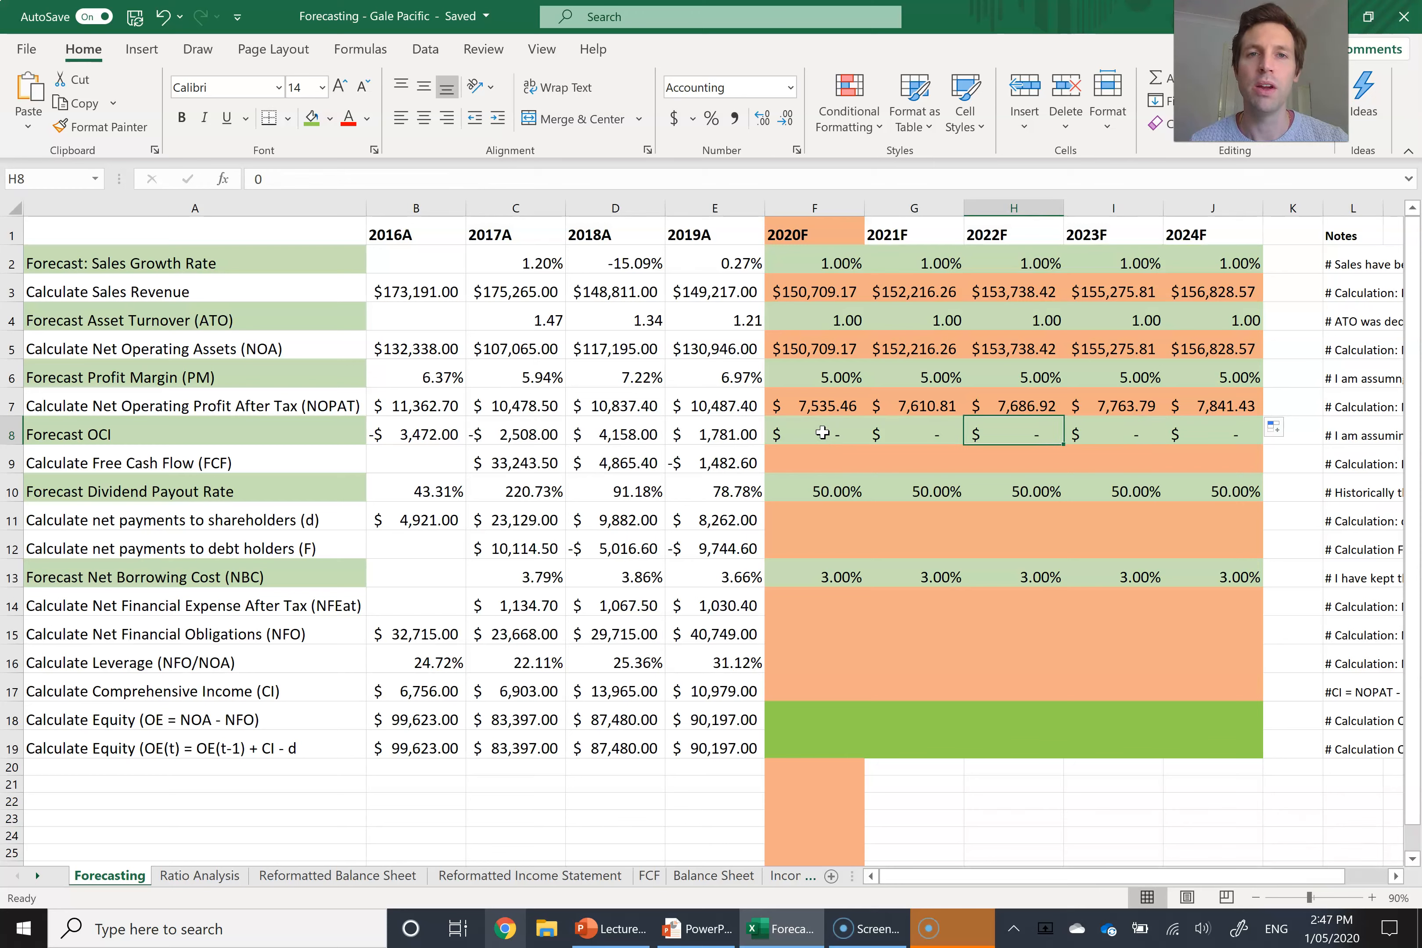
pyautogui.press('Right')
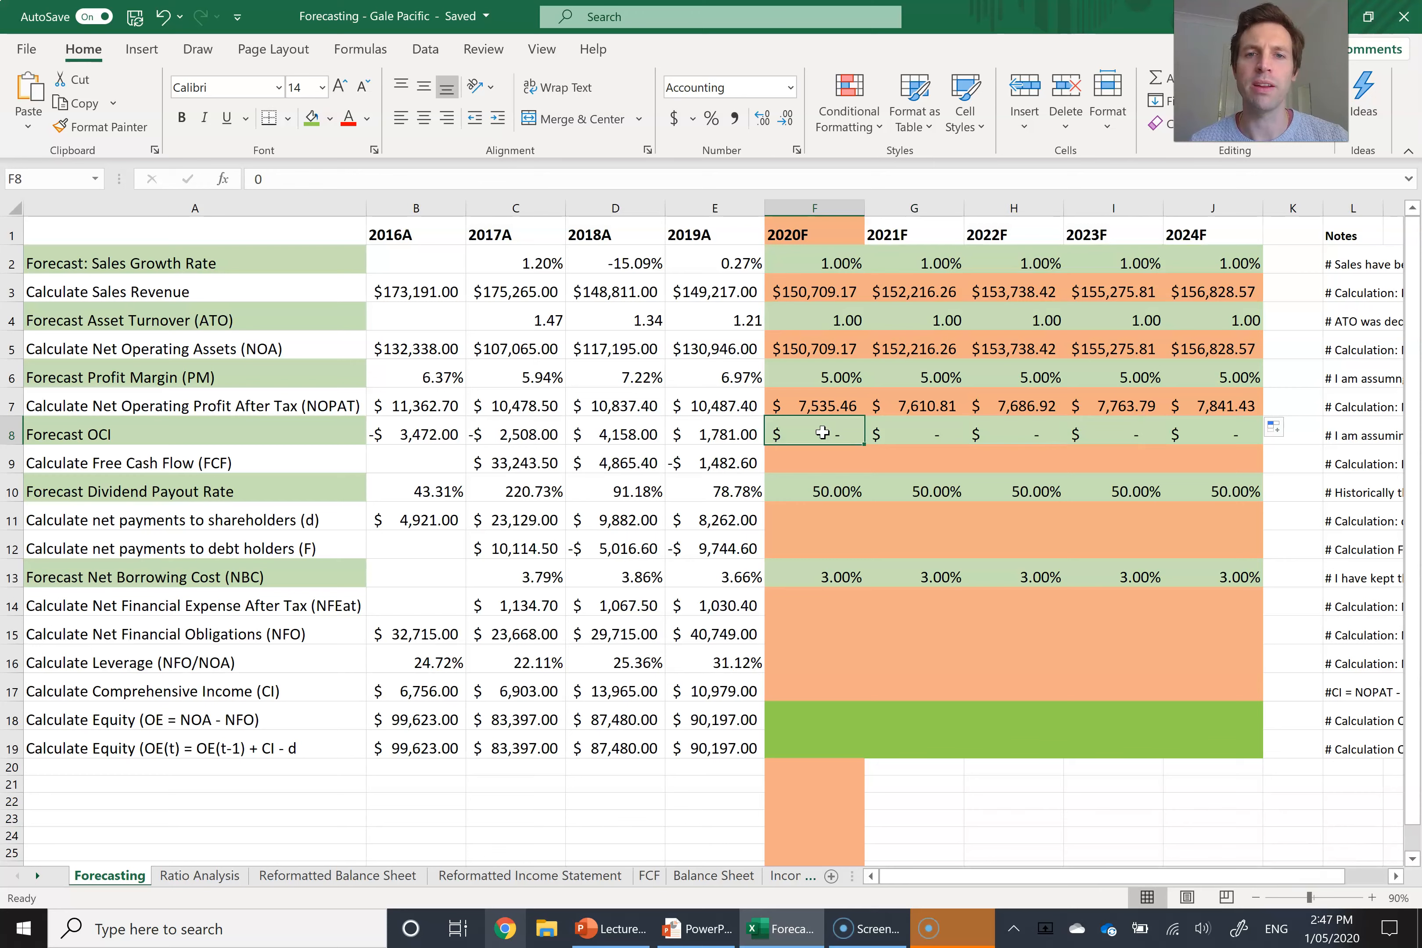
pyautogui.press('Right')
pyautogui.press('Right')
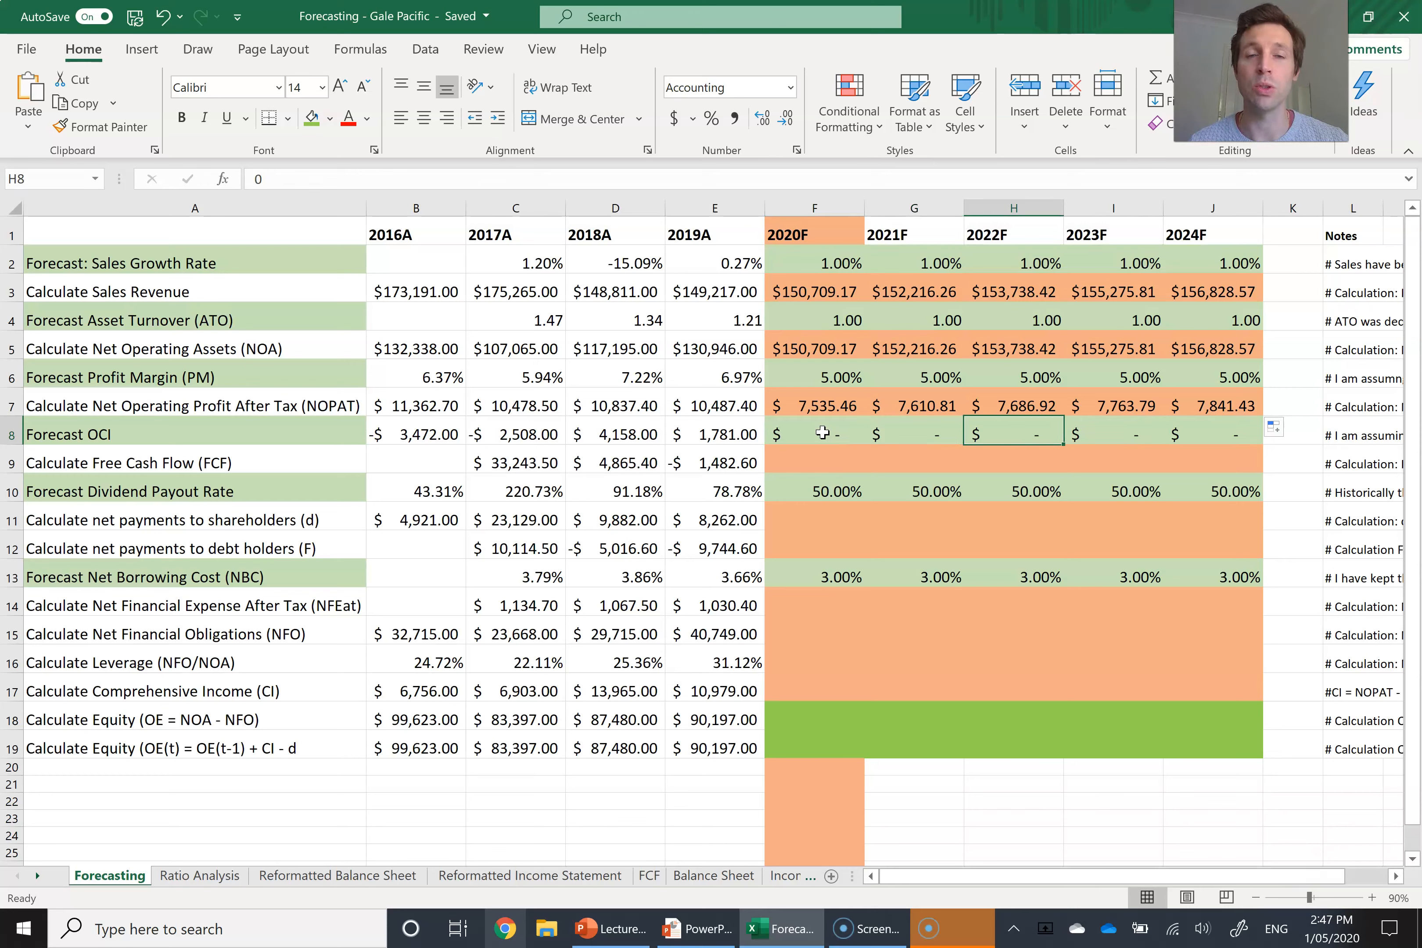
pyautogui.press('Left')
pyautogui.press('Left')
# Calculate 2020F free cash flow in F9 with =F7-(F5-E5), NOPAT less the change in net operating assets.
pyautogui.press('Down')
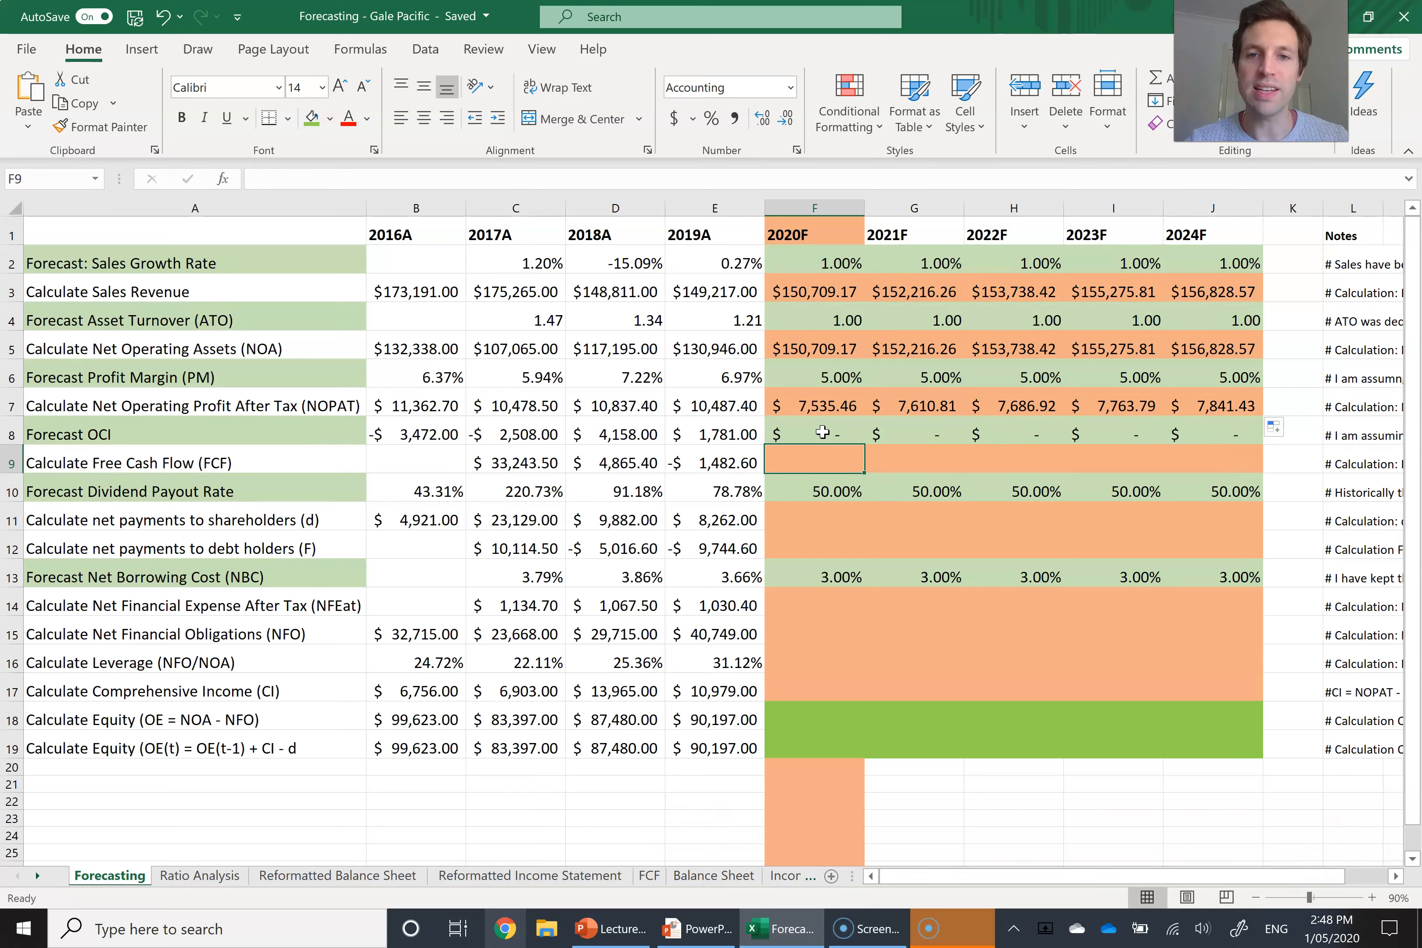
pyautogui.write('=')
pyautogui.click(808, 403)
pyautogui.write('-(')
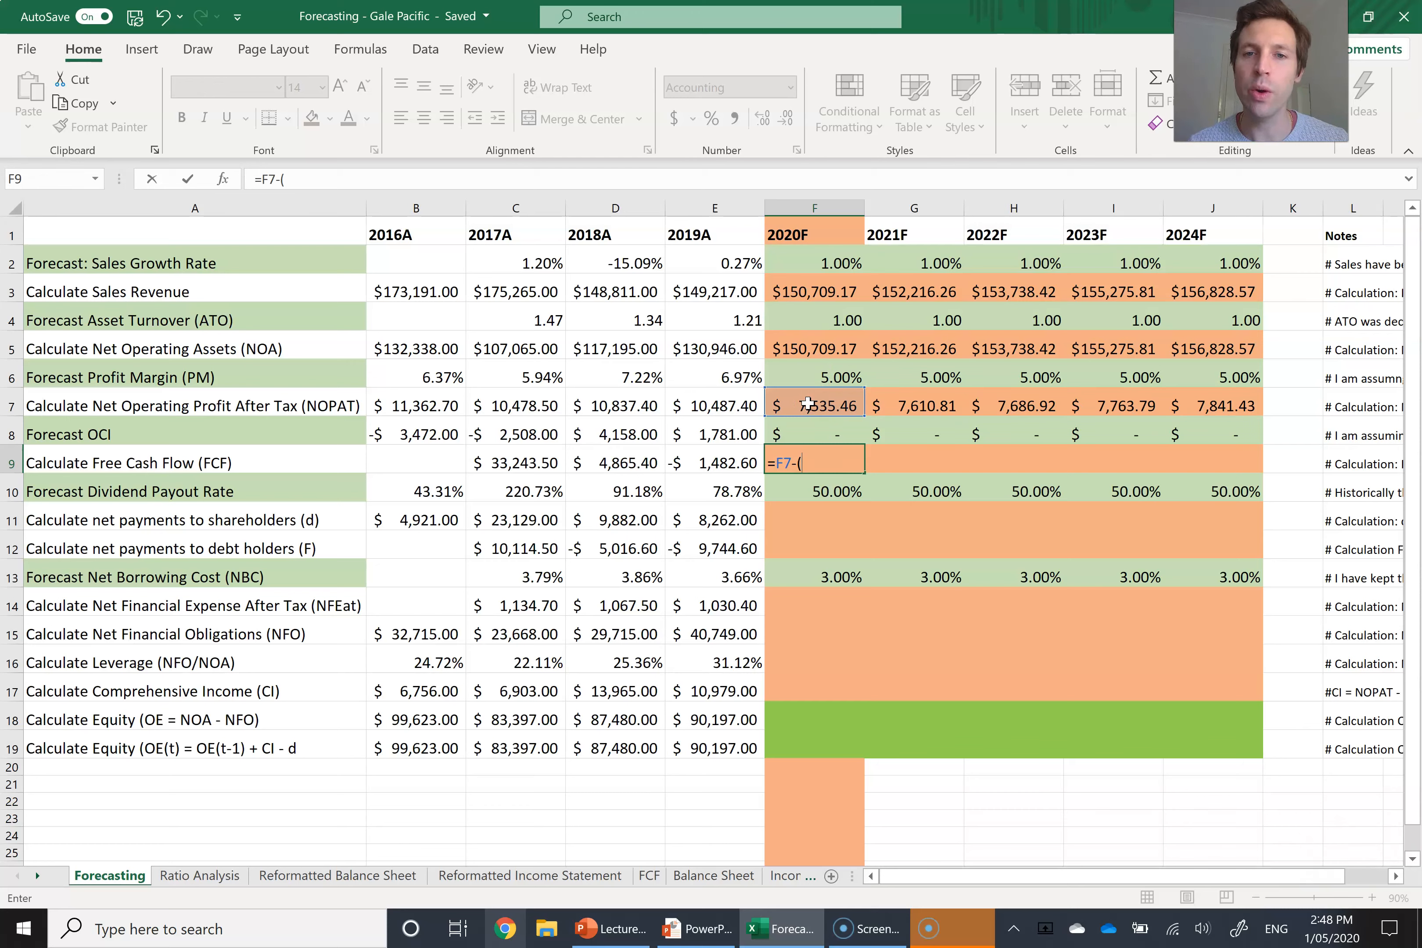
pyautogui.click(812, 344)
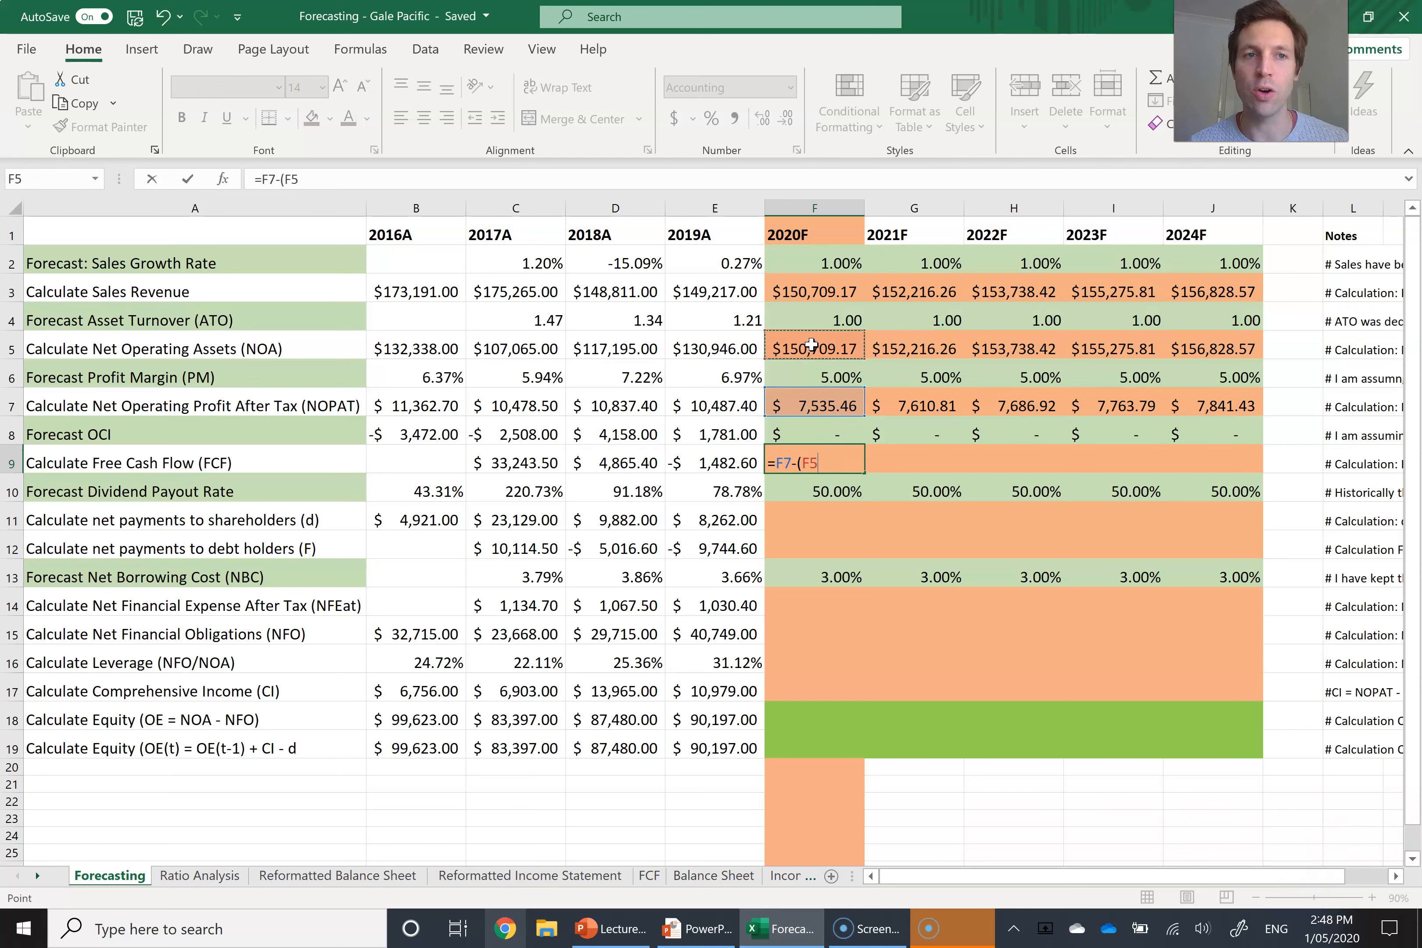
pyautogui.write('-')
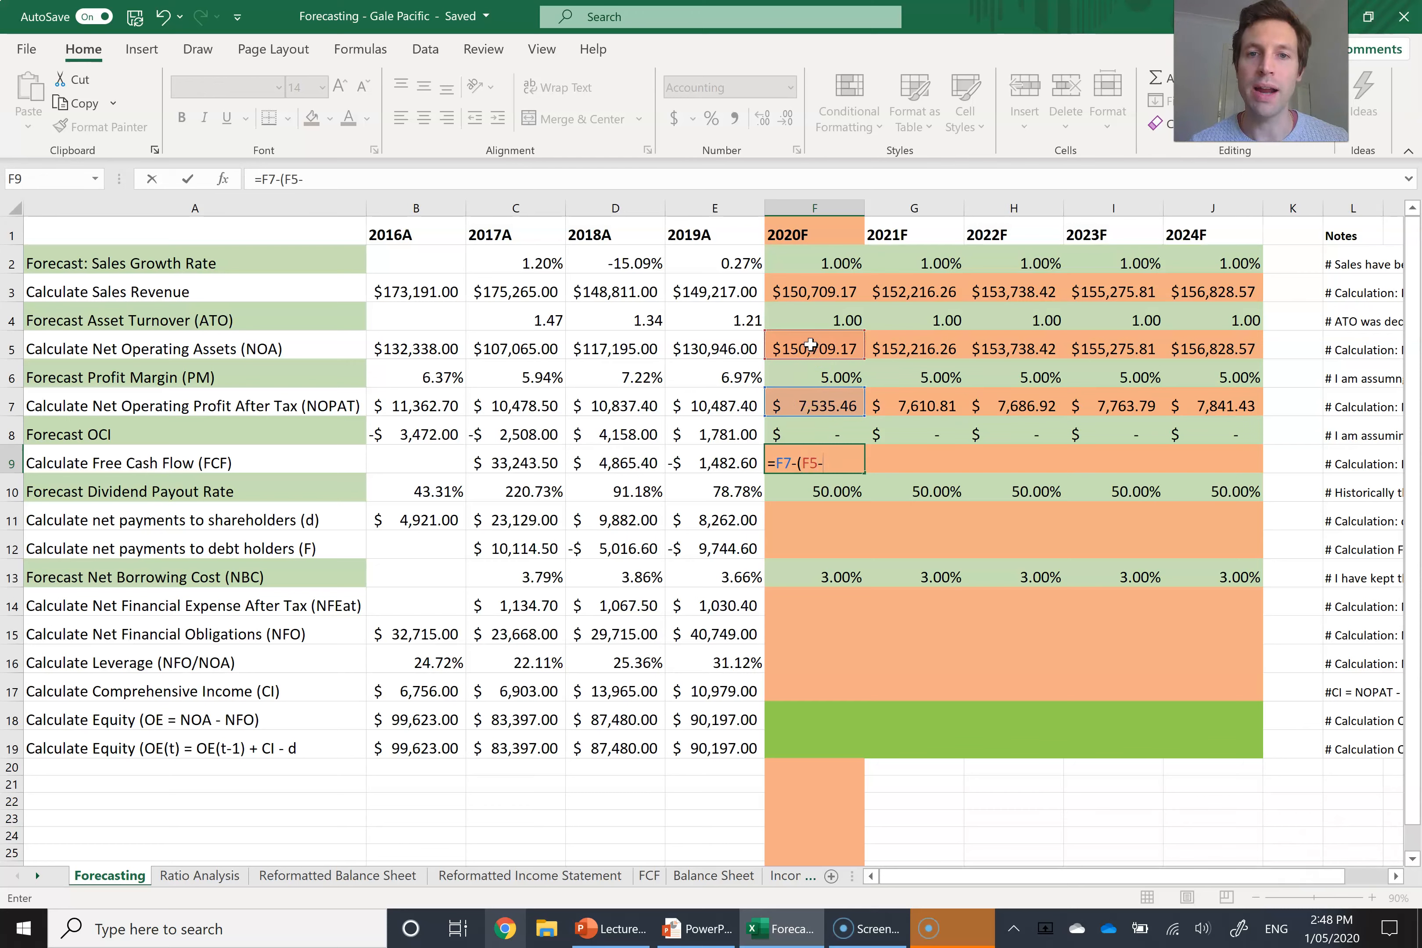
pyautogui.click(714, 348)
pyautogui.write(')')
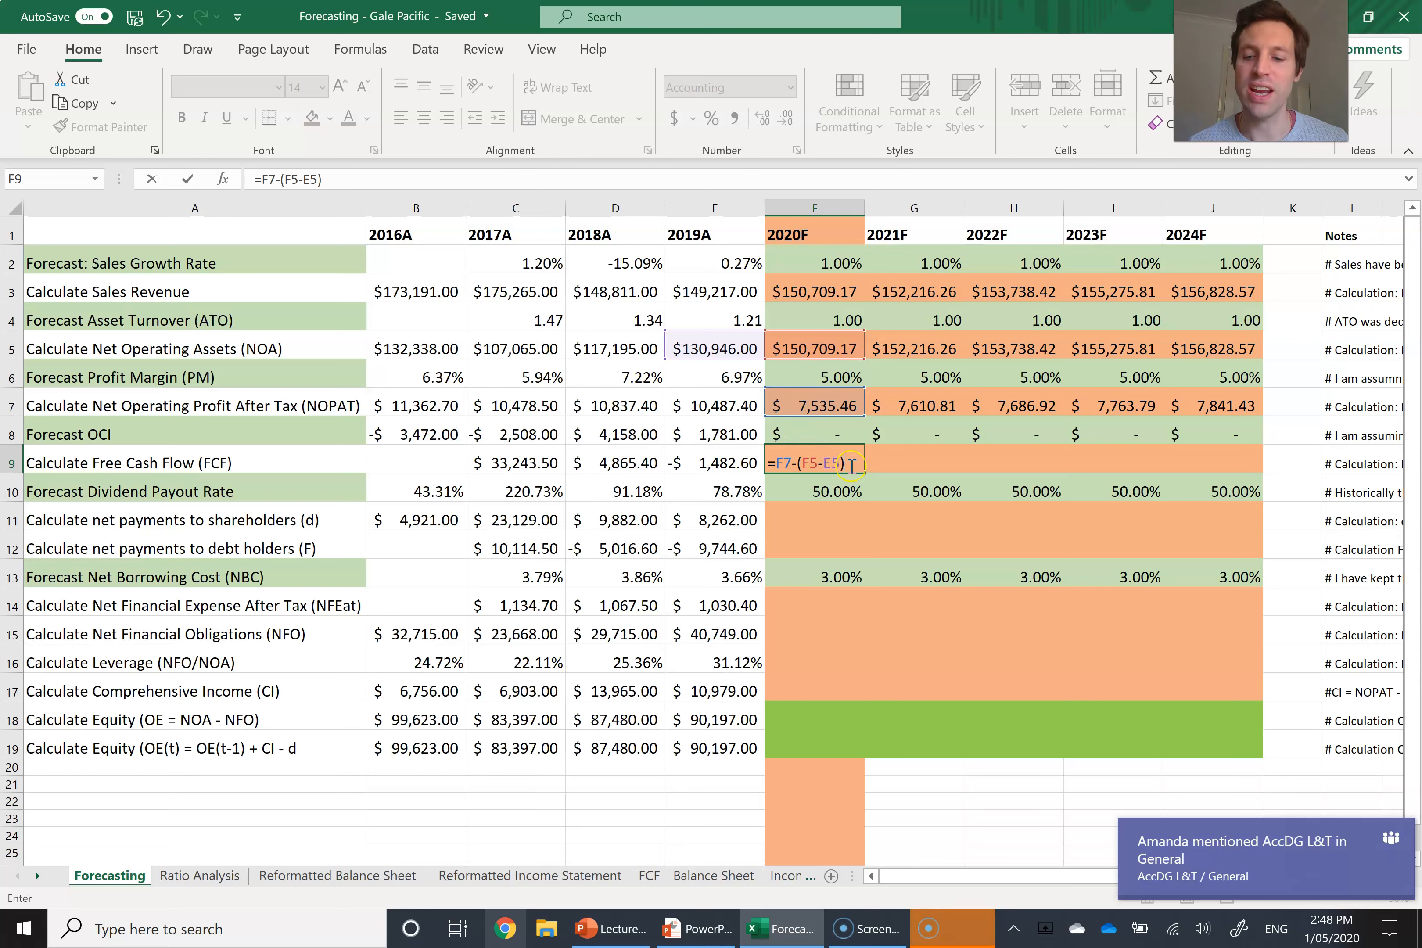
pyautogui.press('Return')
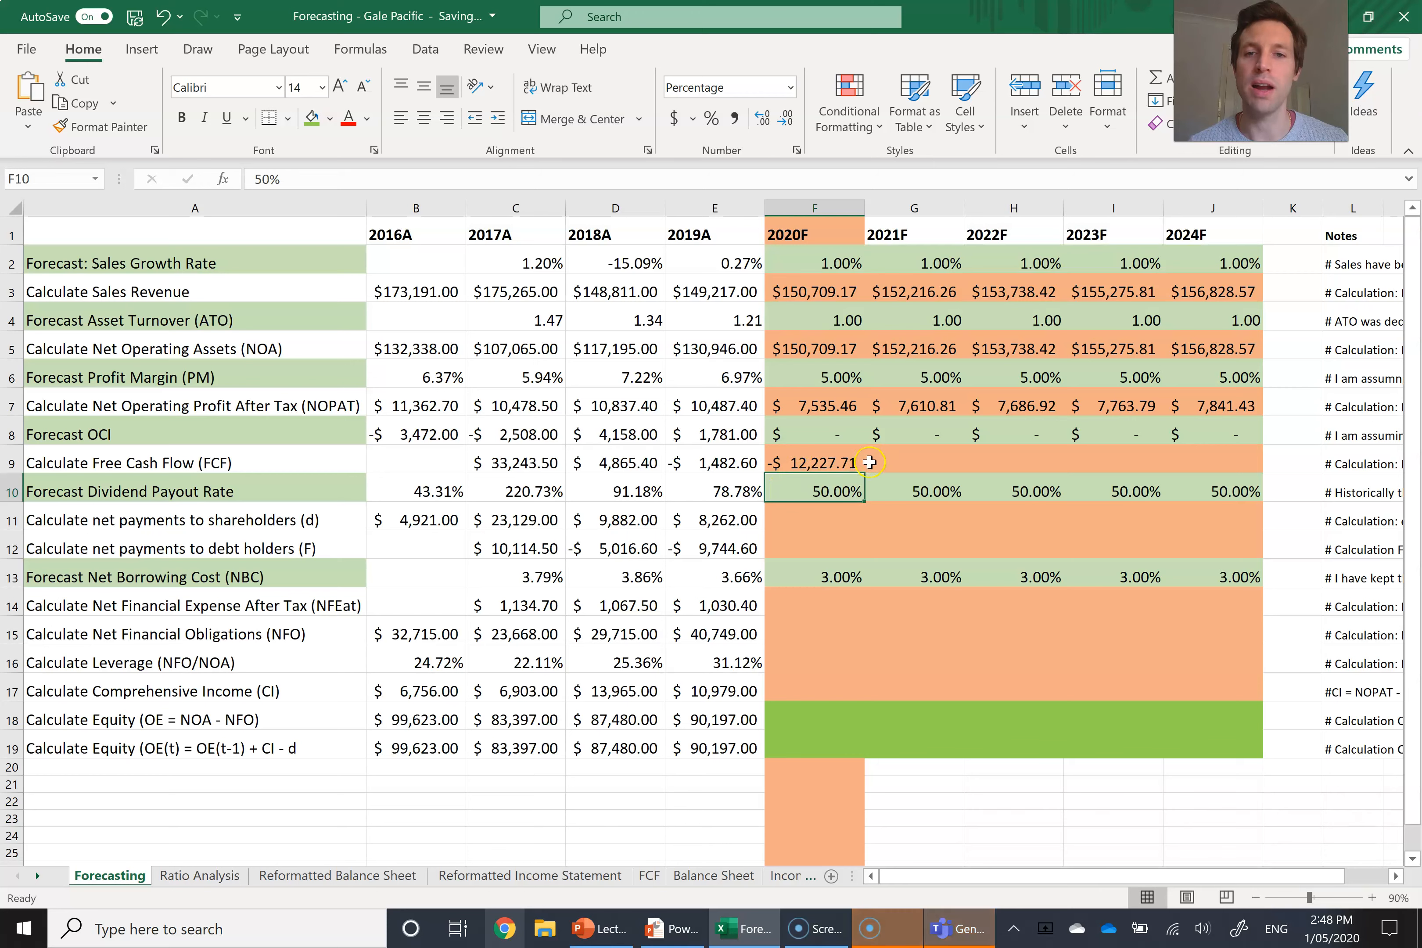
# Fill the 2020F free cash flow formula across through 2024F and check the 2021F formula.
pyautogui.click(848, 462)
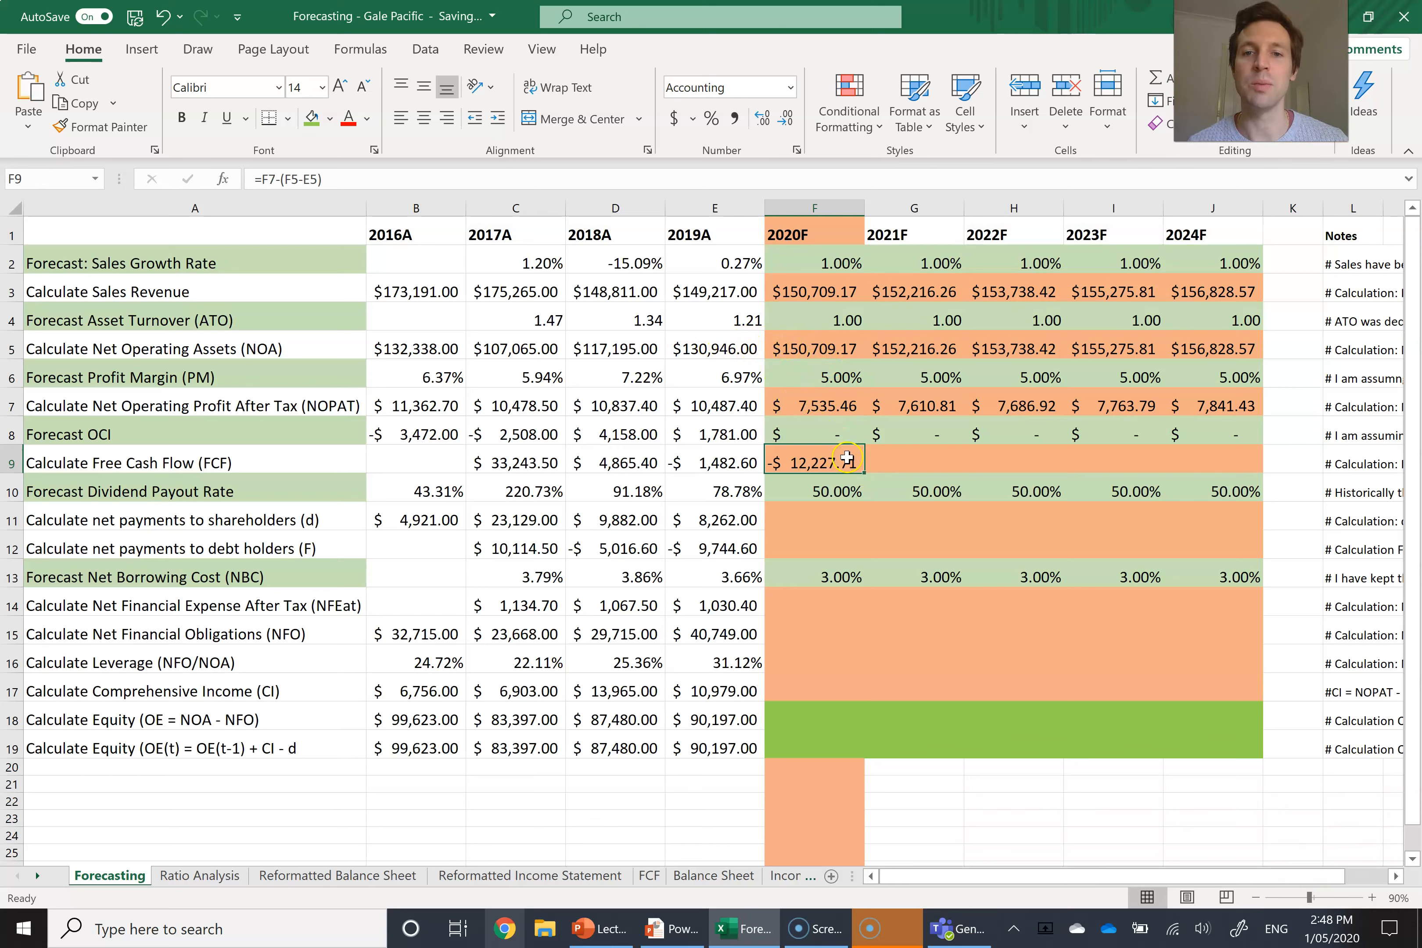
pyautogui.moveTo(864, 474); pyautogui.dragTo(1205, 490)
pyautogui.click(921, 462)
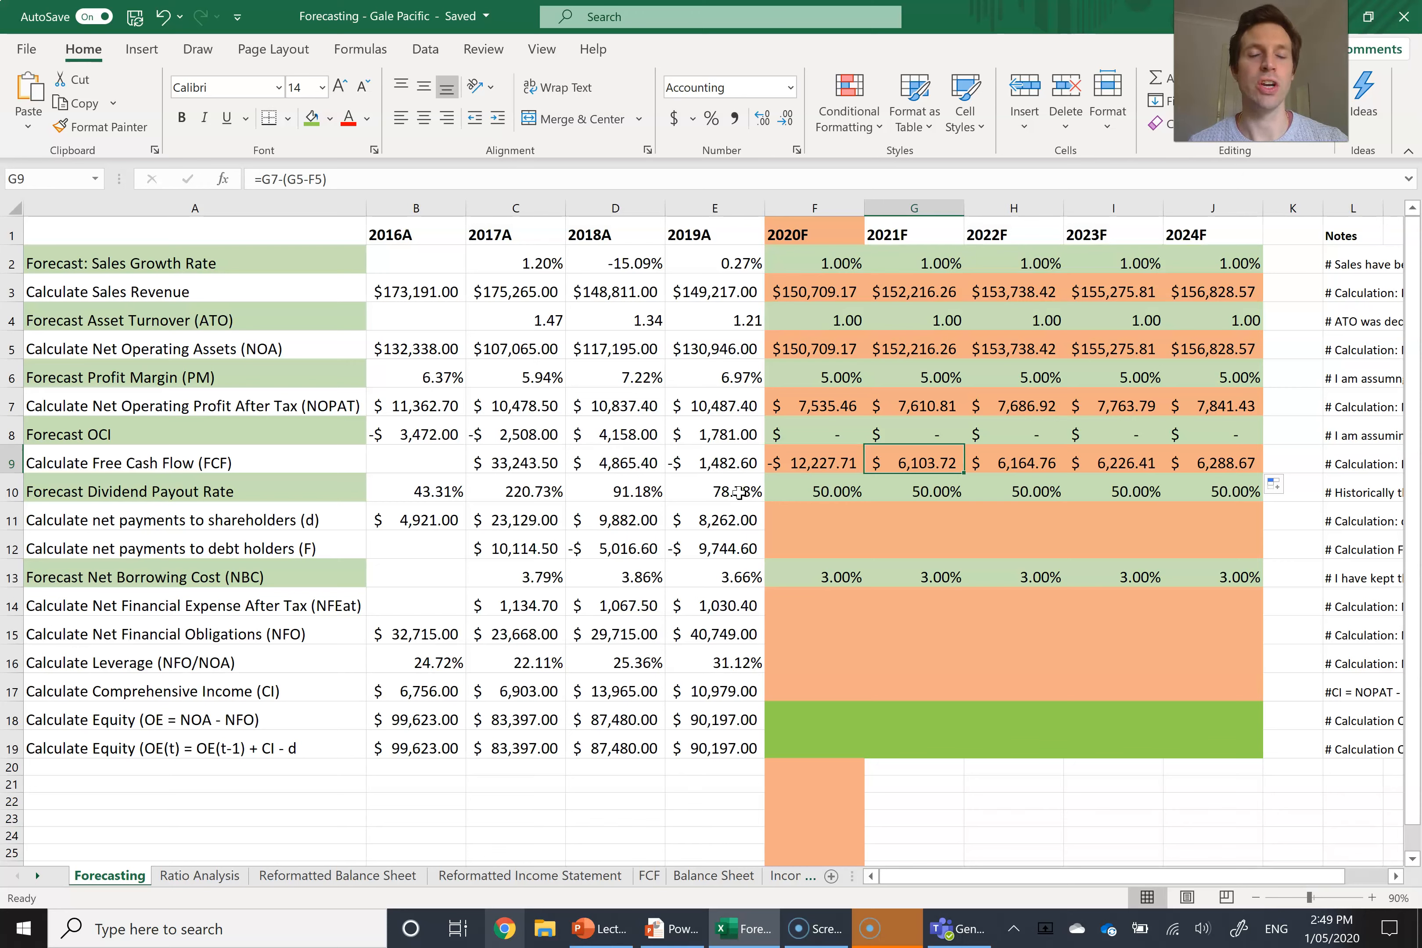
pyautogui.press('Return')
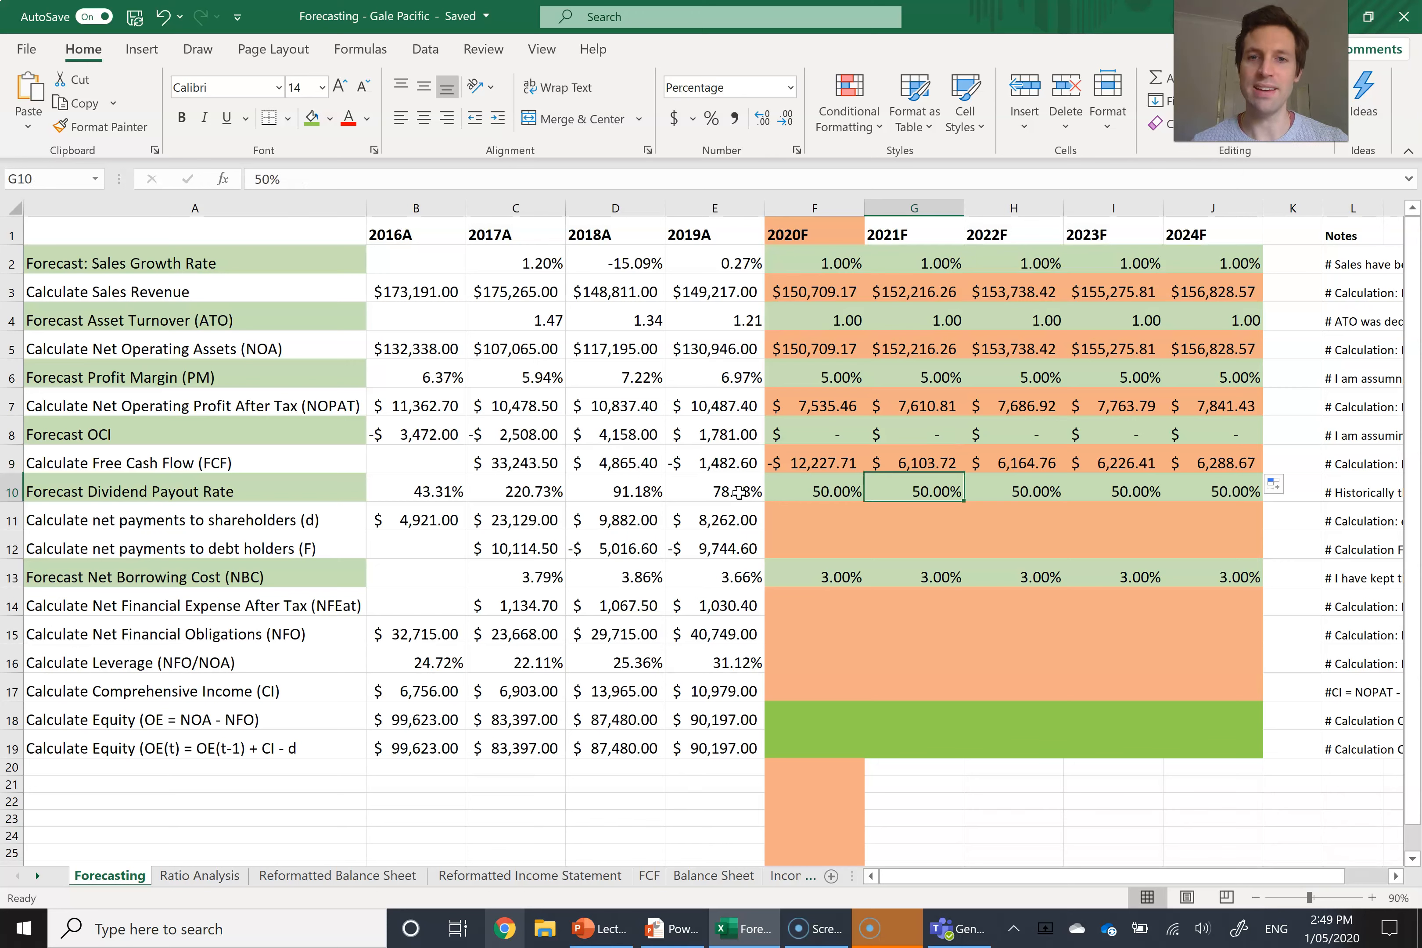
# Calculate 2020F net payments to shareholders in F11 with =F10*F7 and fill the formula across through 2024F.
pyautogui.click(485, 491)
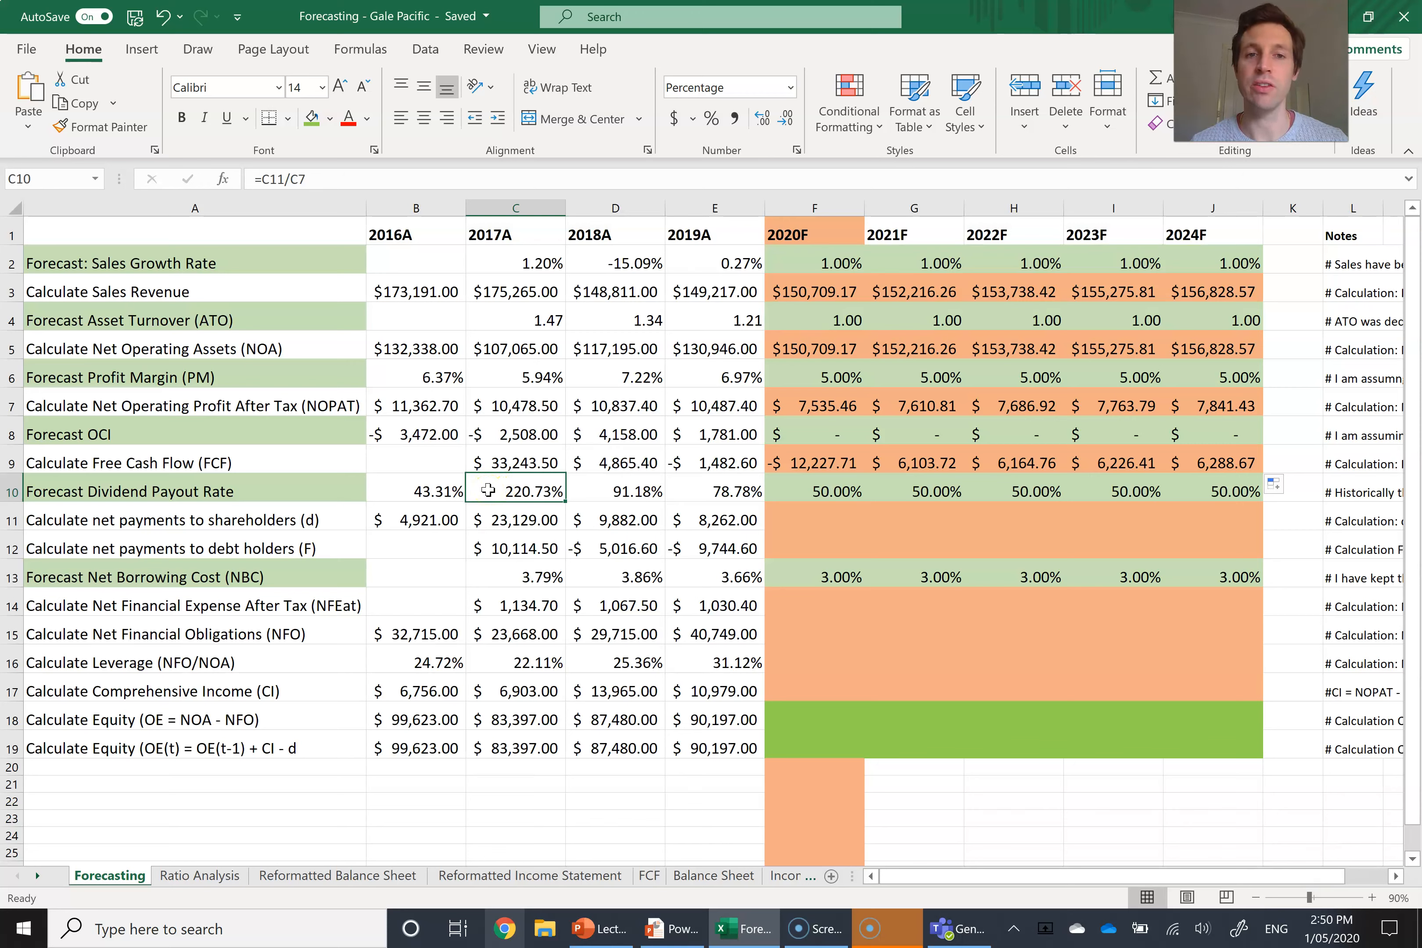
pyautogui.click(808, 495)
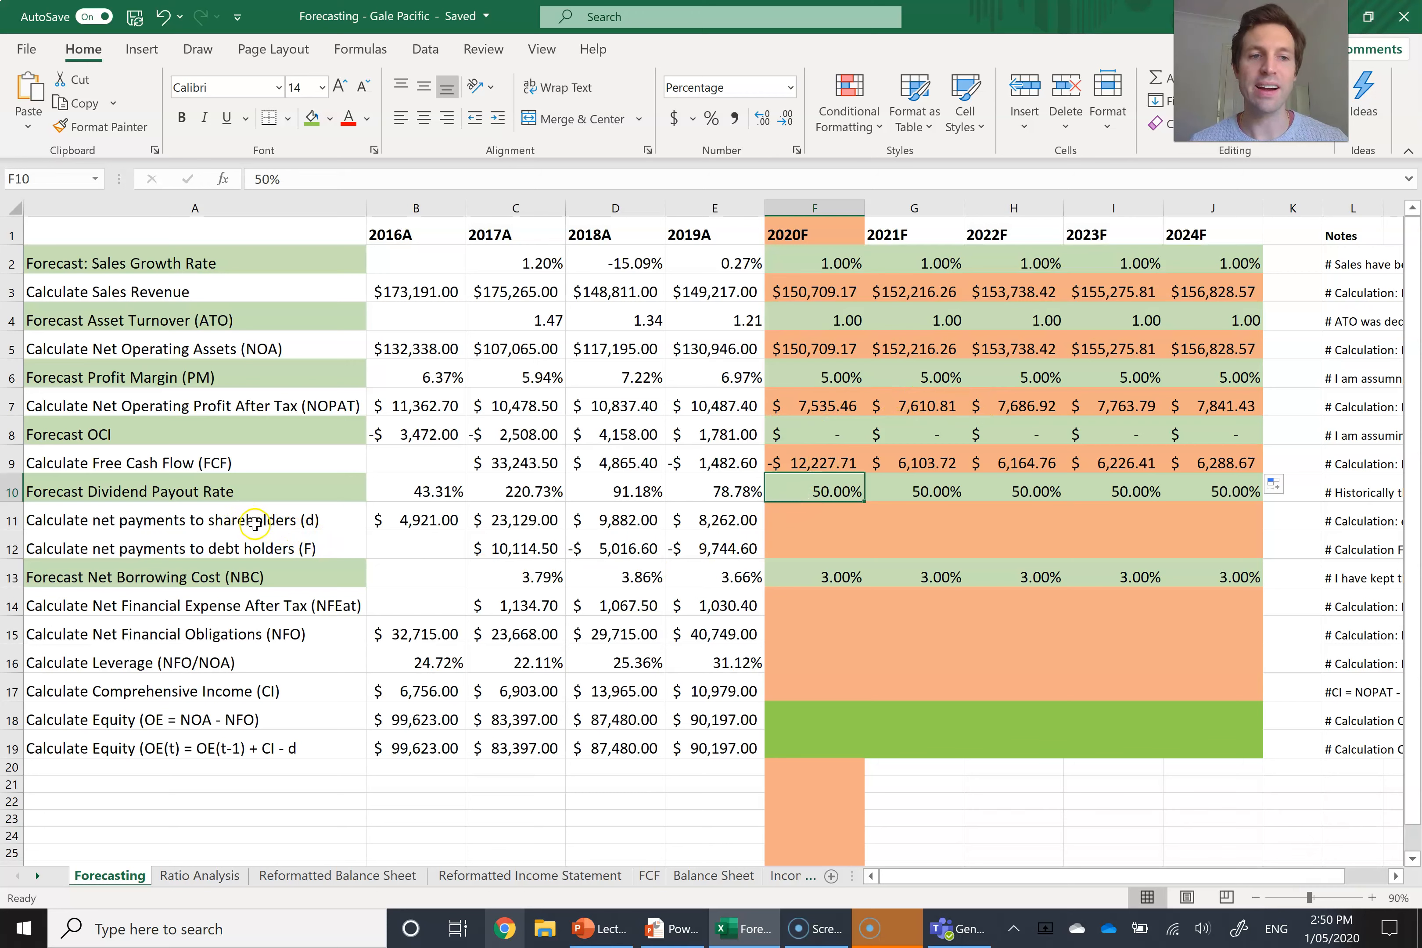
pyautogui.click(800, 511)
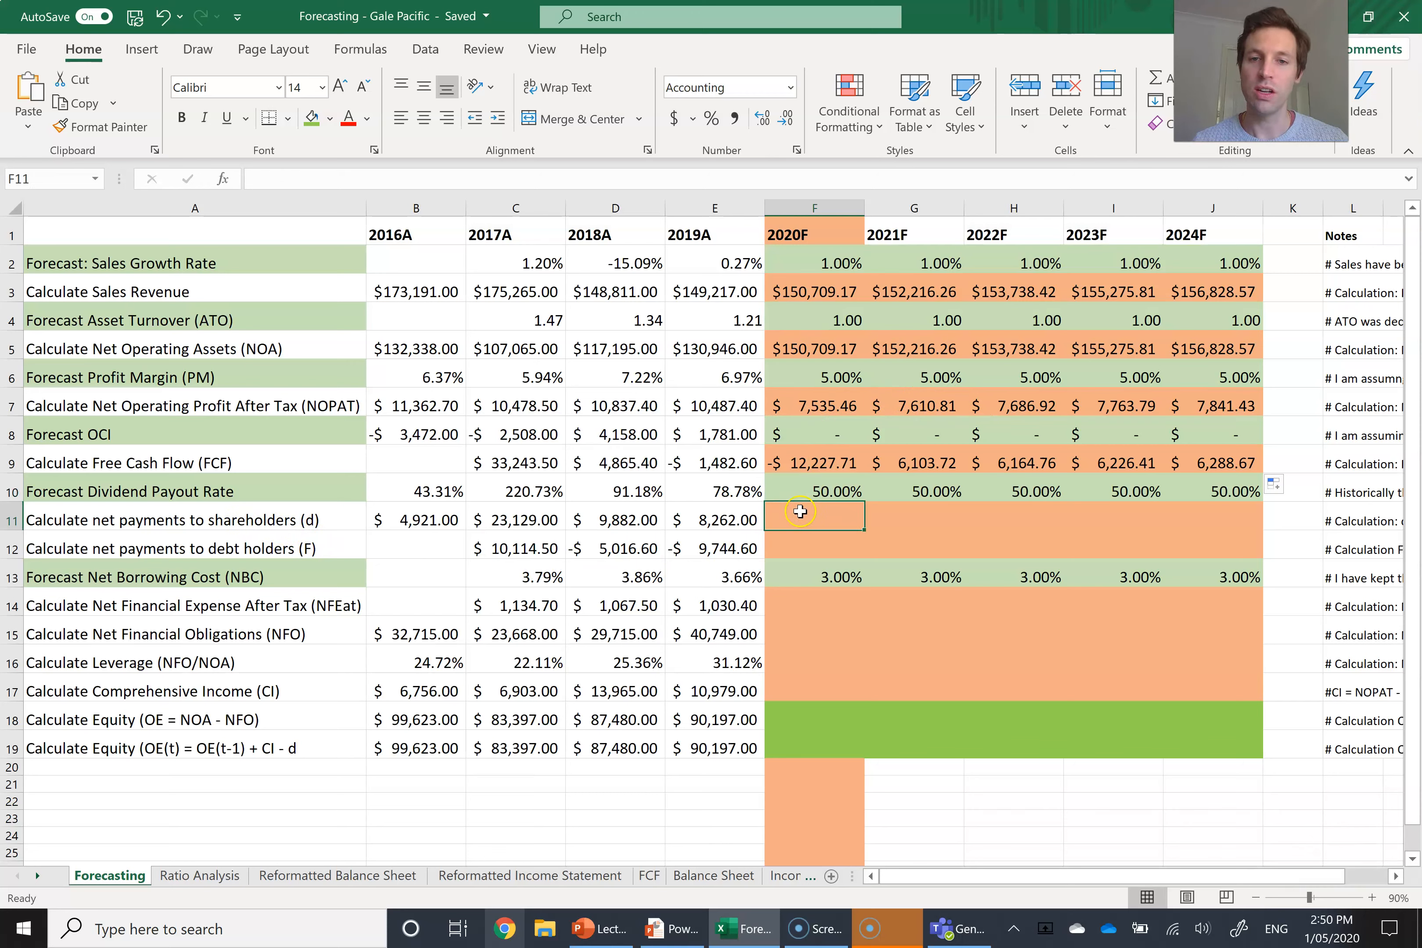
pyautogui.write('=')
pyautogui.click(805, 490)
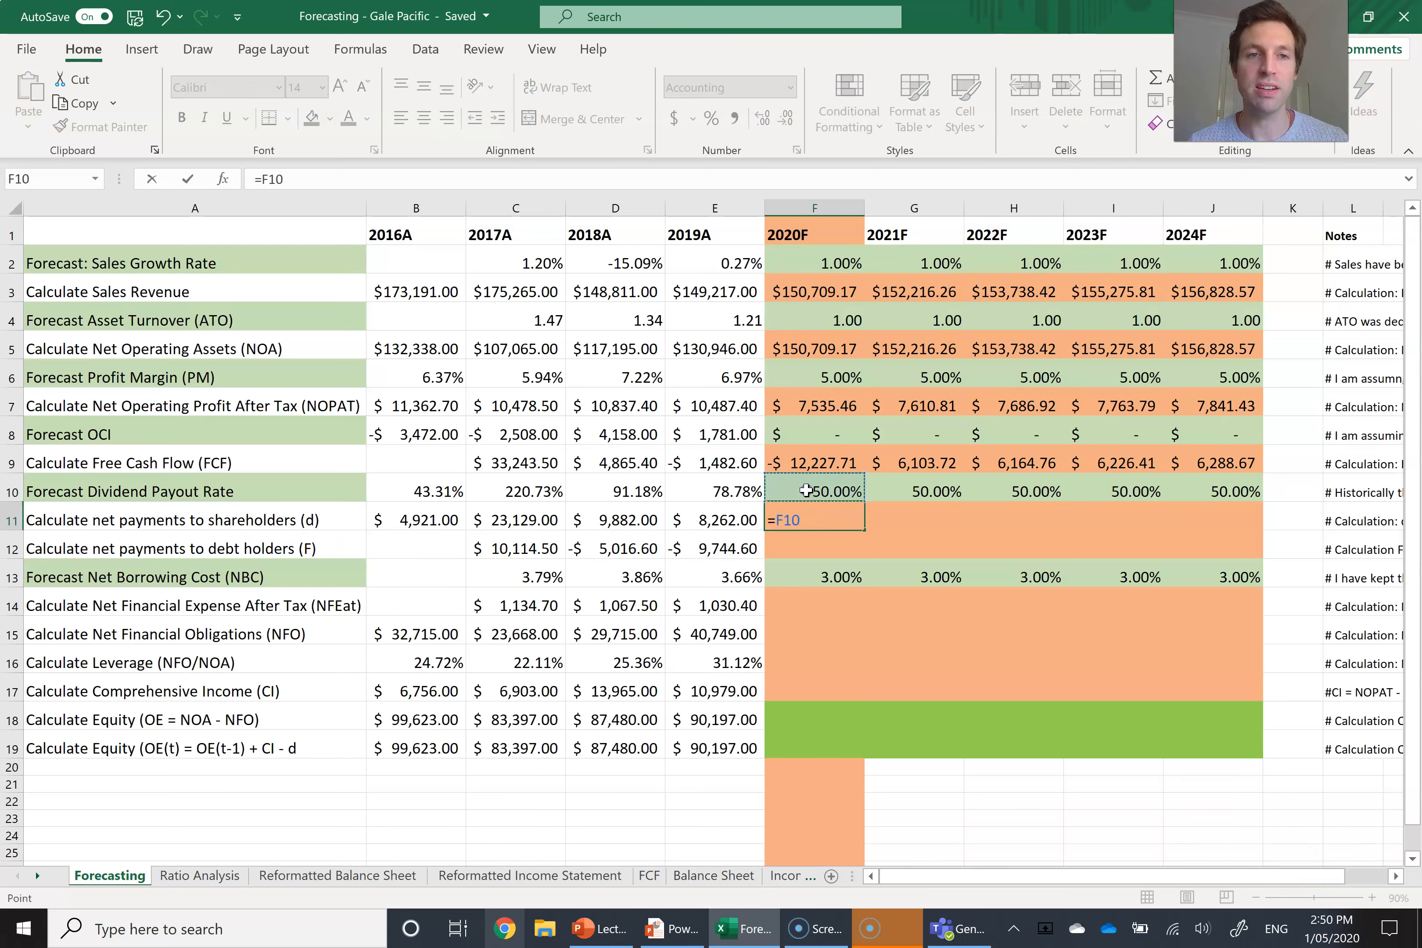
pyautogui.write('*')
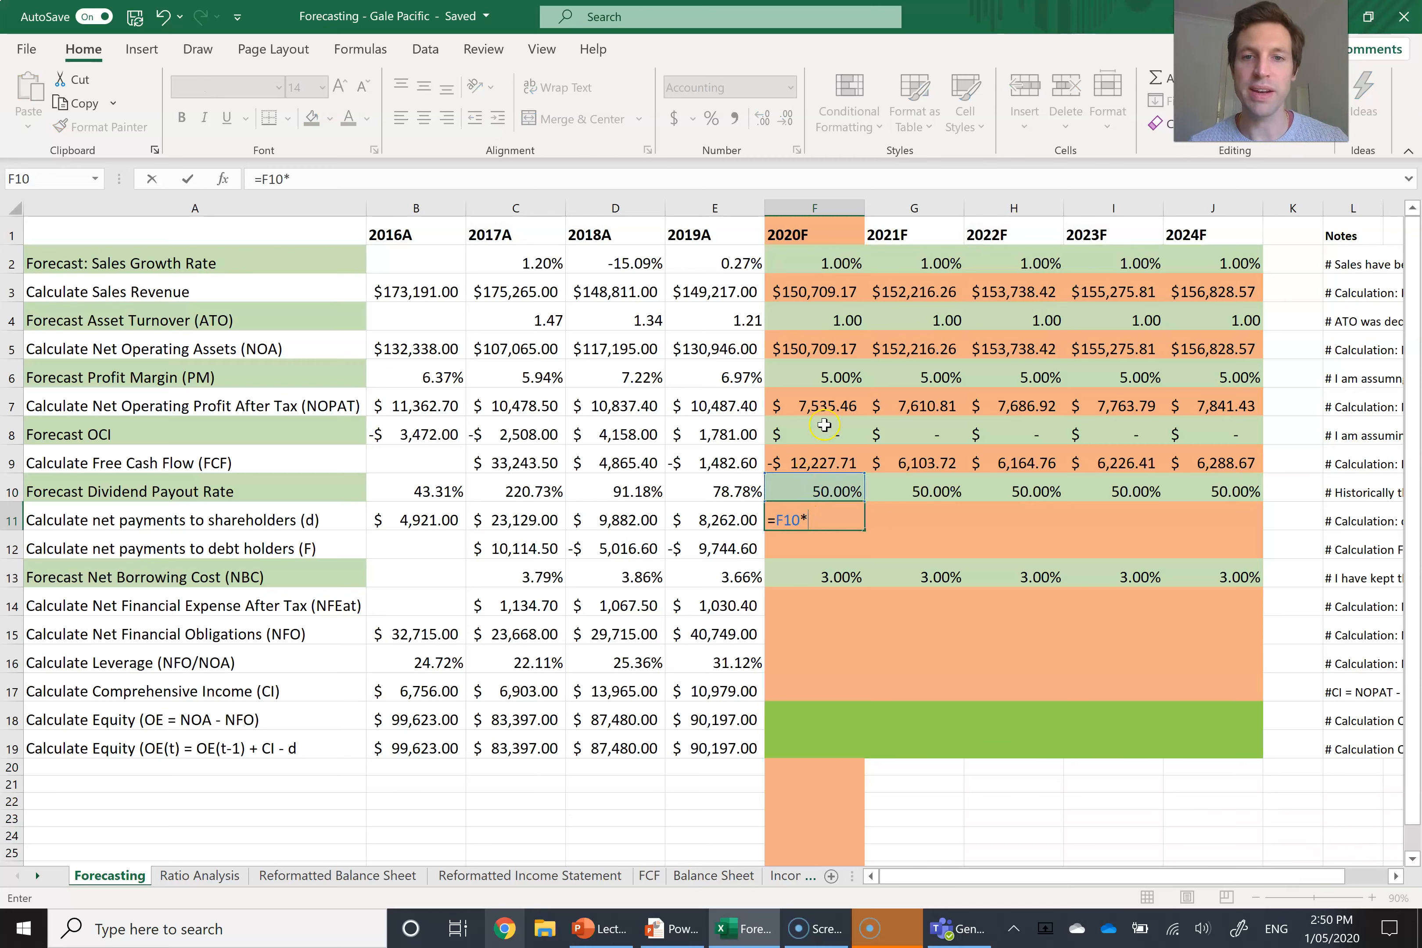
pyautogui.click(826, 407)
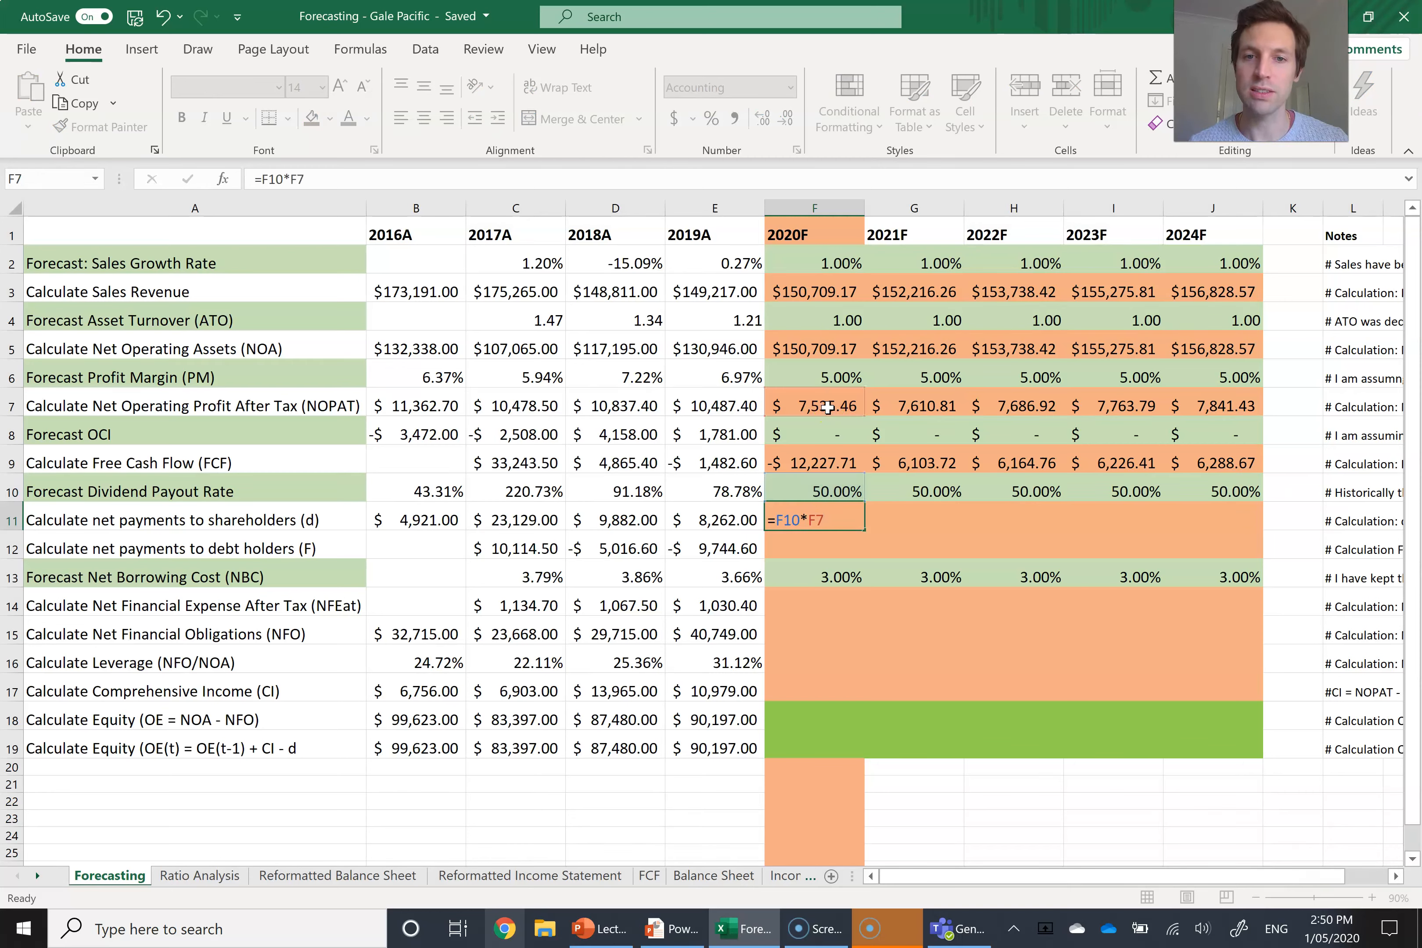
pyautogui.press('Return')
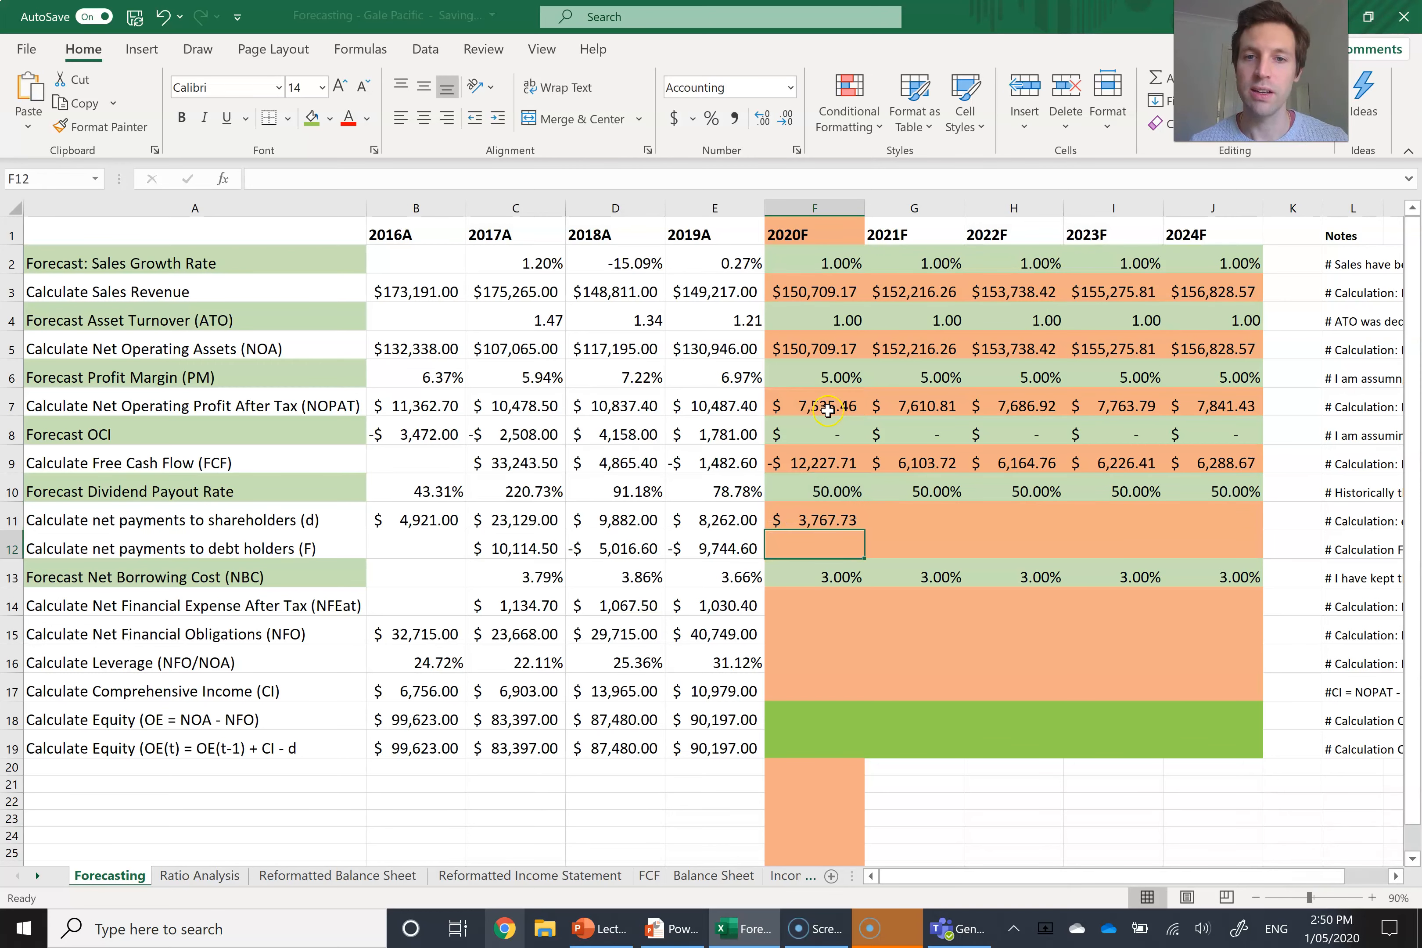
pyautogui.click(827, 519)
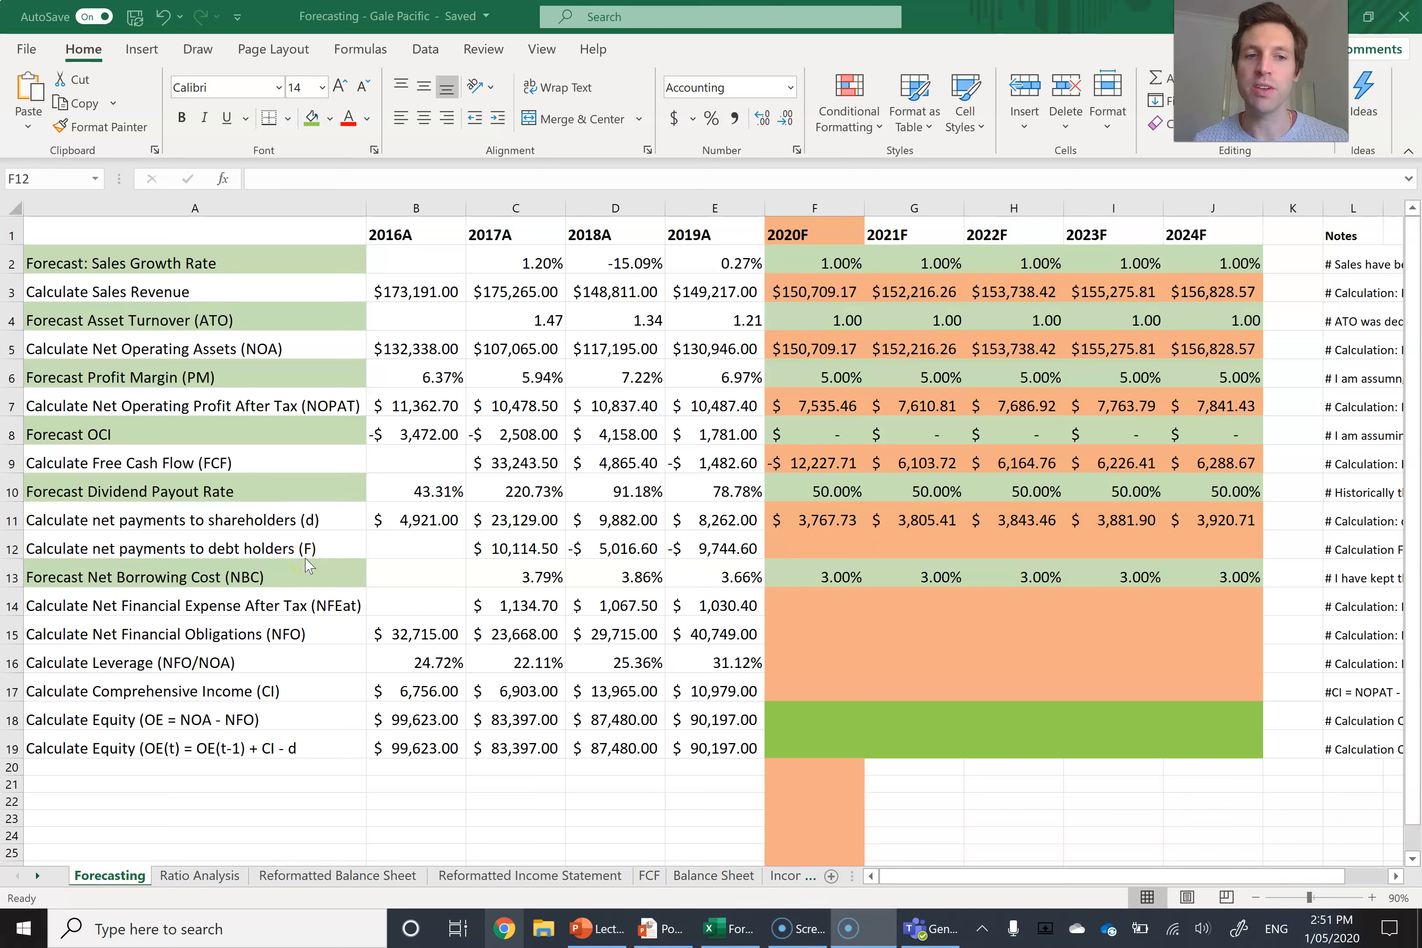
# Calculate 2020F net payments to debt holders in F12 with =F9-F11, free cash flow less net payments to shareholders.
pyautogui.write('=')
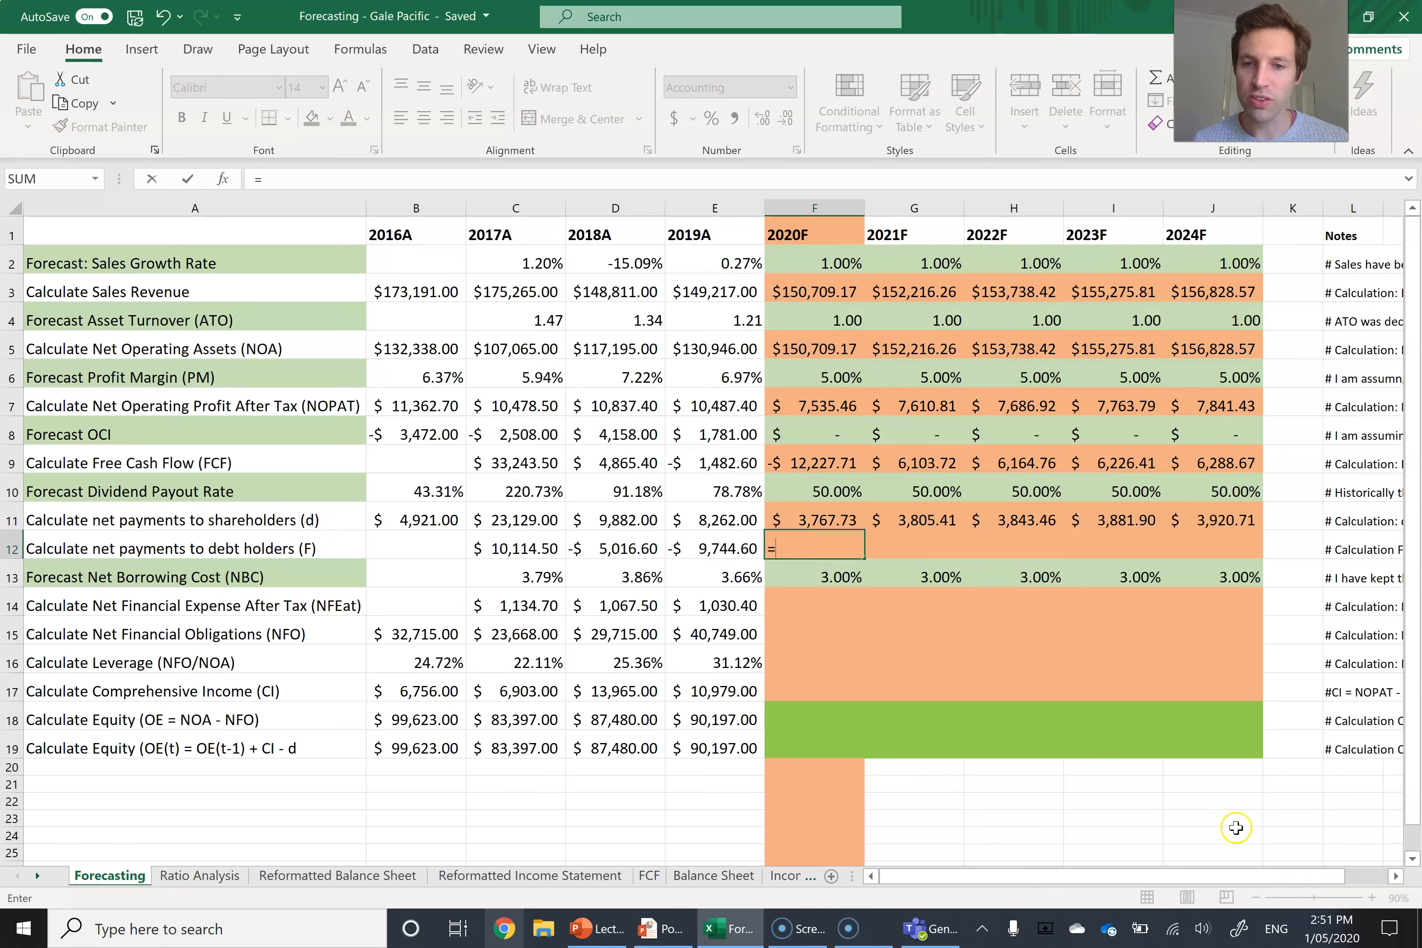
pyautogui.moveTo(1070, 881); pyautogui.dragTo(1104, 881)
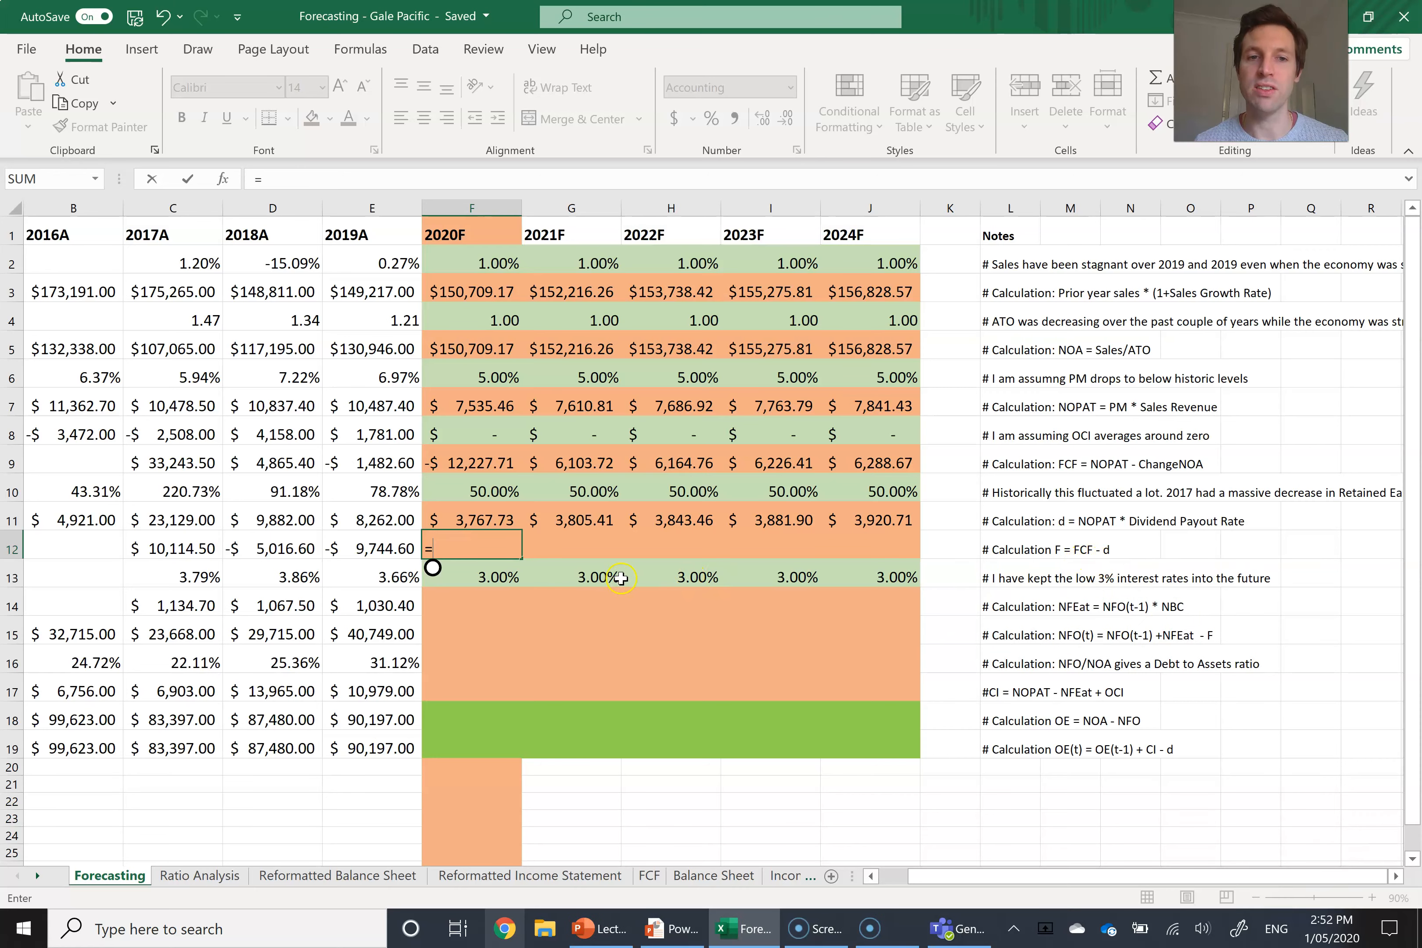
pyautogui.moveTo(915, 876); pyautogui.dragTo(848, 881)
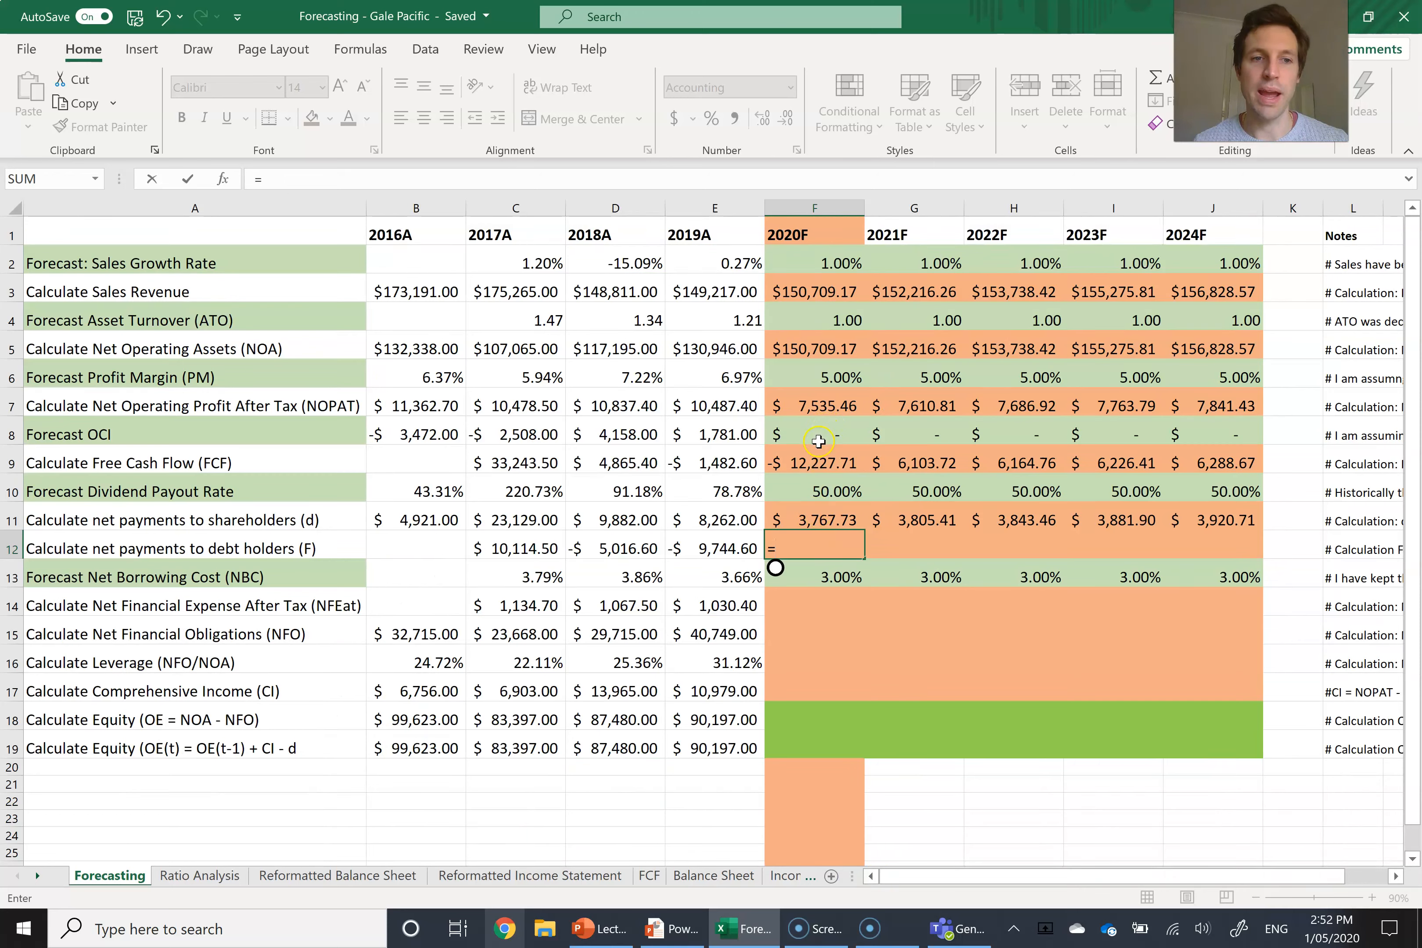
pyautogui.click(817, 463)
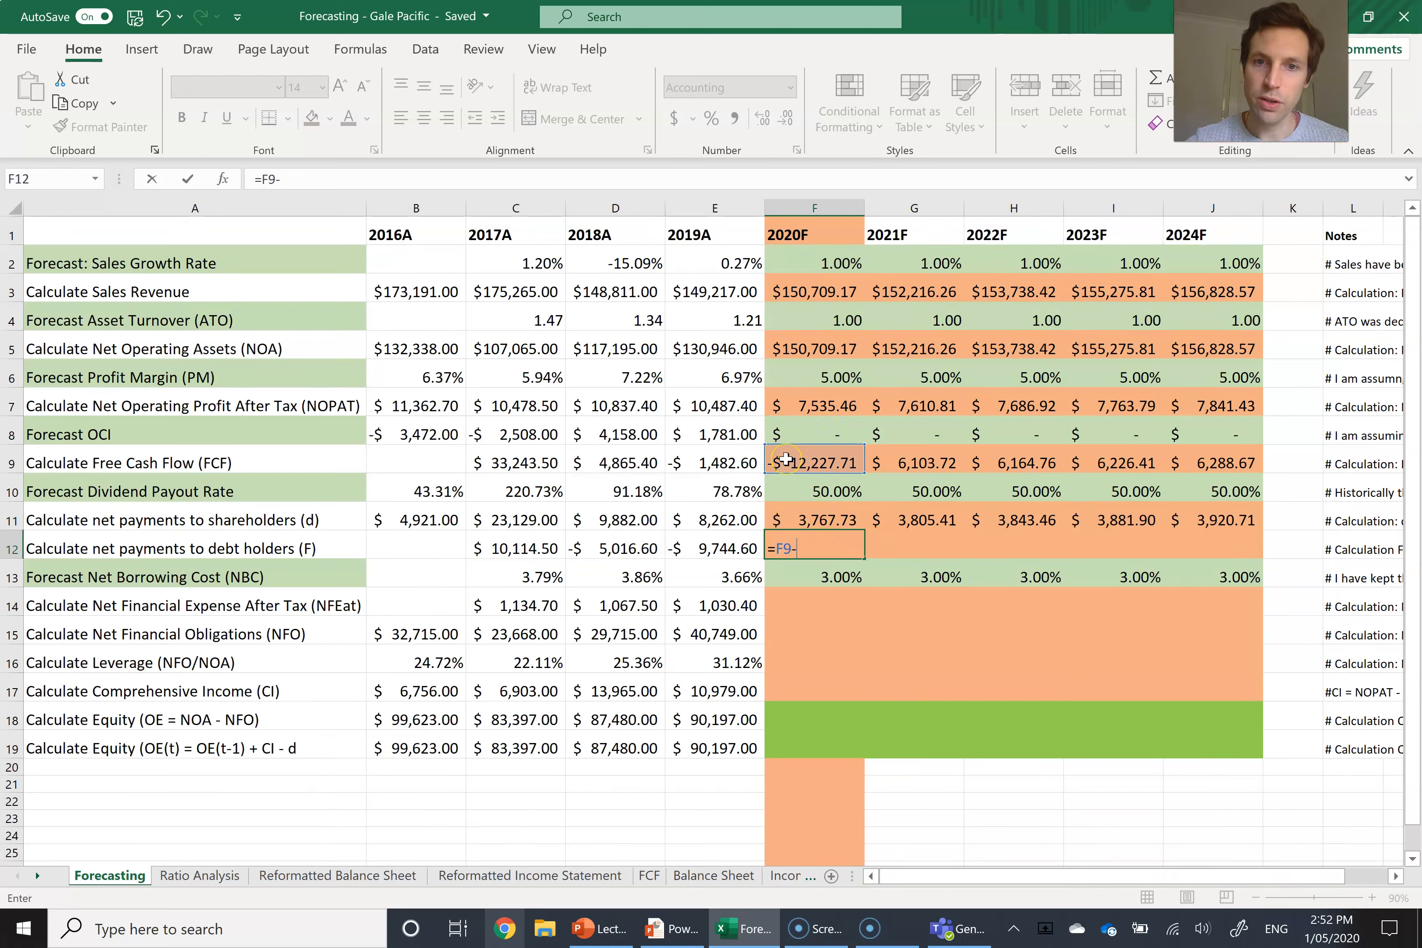
pyautogui.write('-')
pyautogui.click(820, 518)
pyautogui.press('Return')
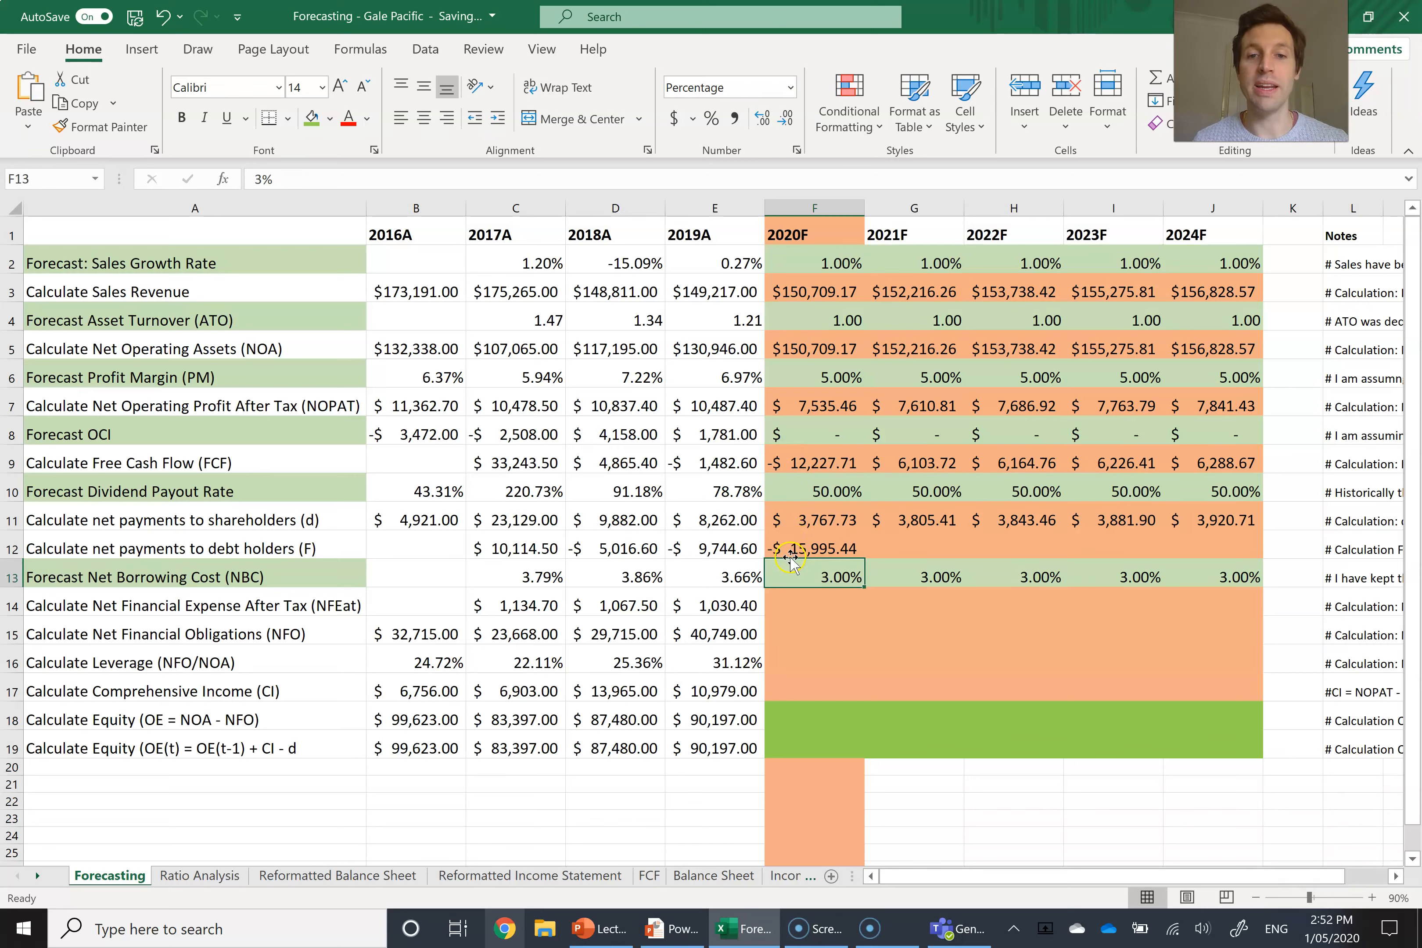
# Fill the 2020F net payments to debt holders formula across through 2024F and check the 2020F and 2021F formulas.
pyautogui.click(826, 546)
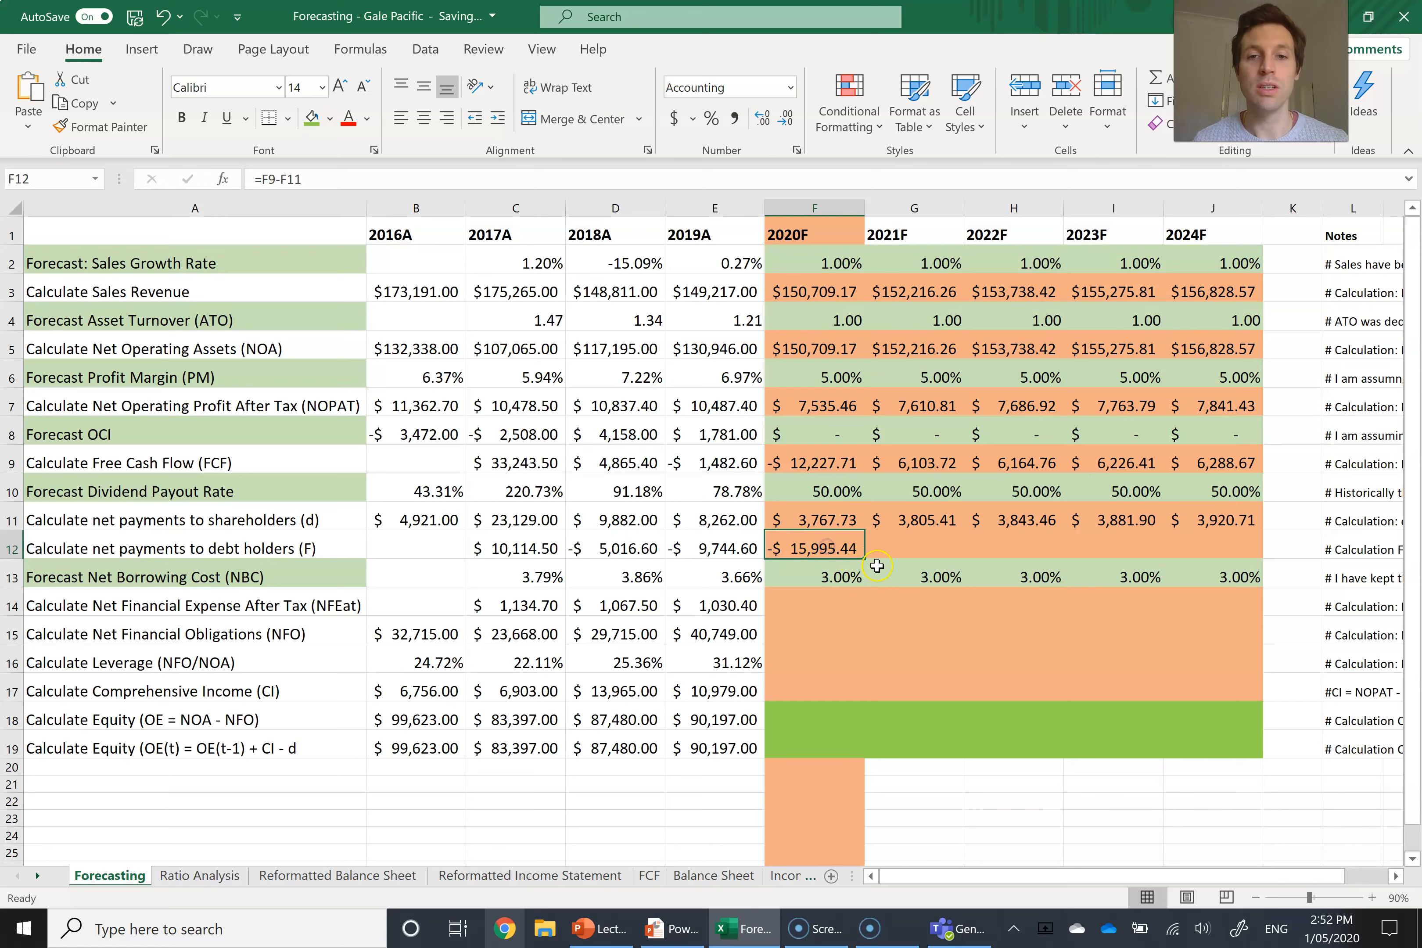
pyautogui.moveTo(863, 558); pyautogui.dragTo(1240, 570)
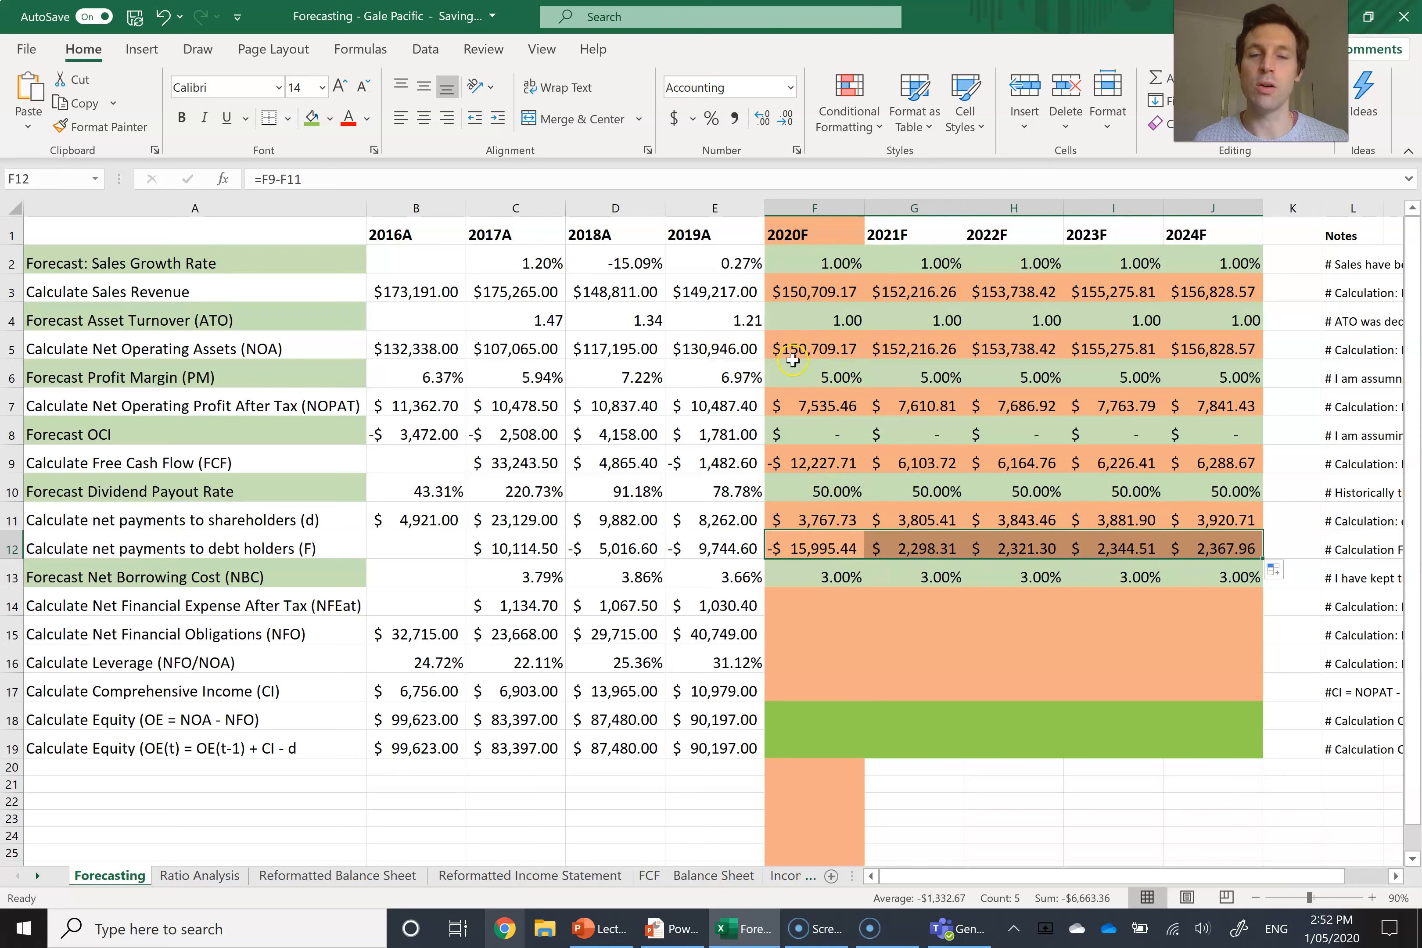
pyautogui.click(918, 549)
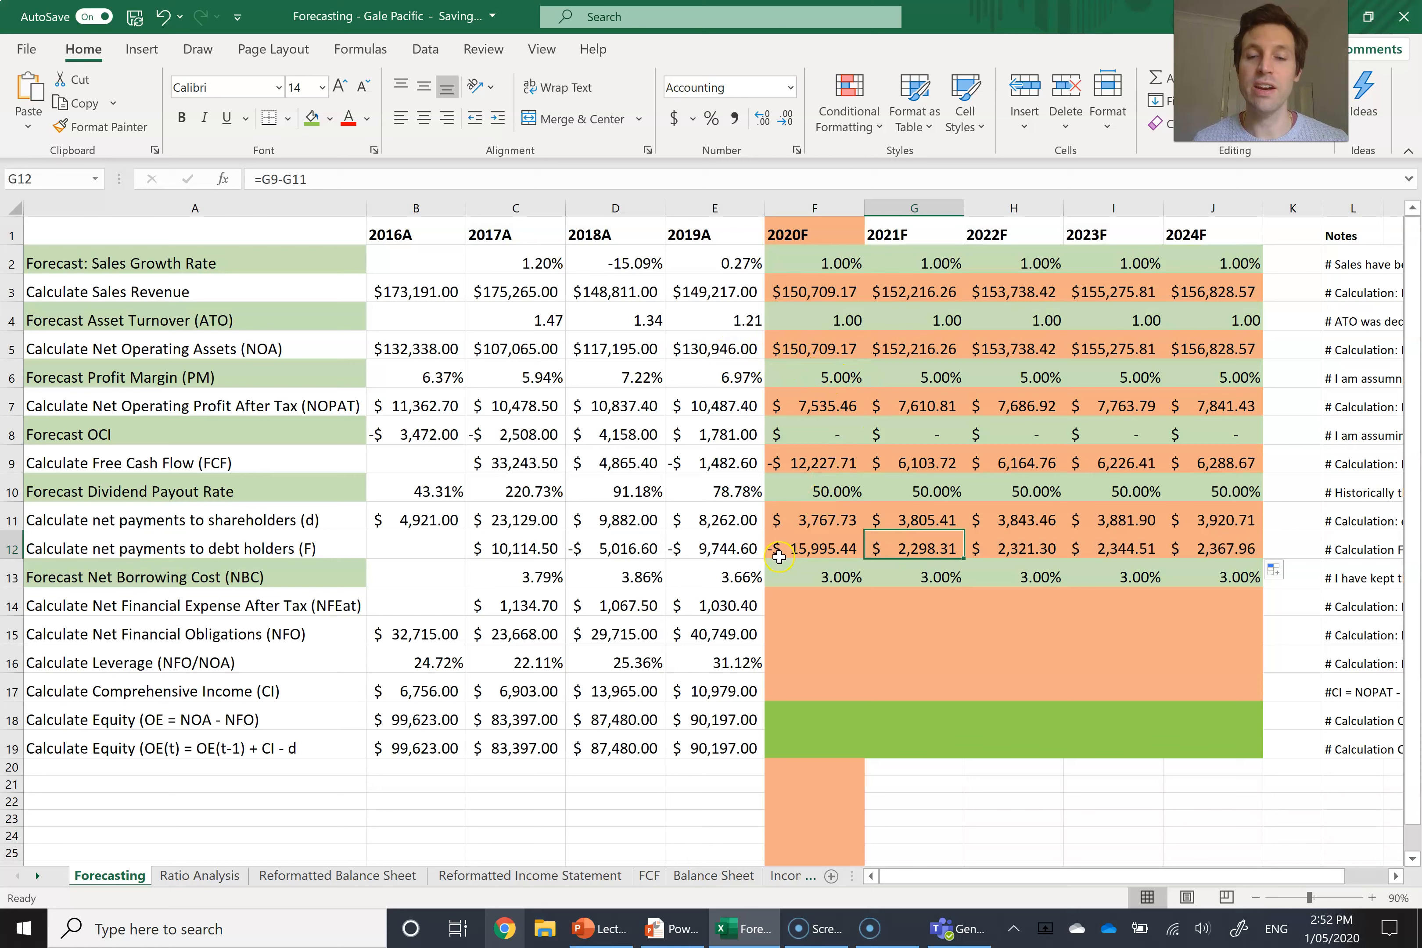
pyautogui.click(778, 555)
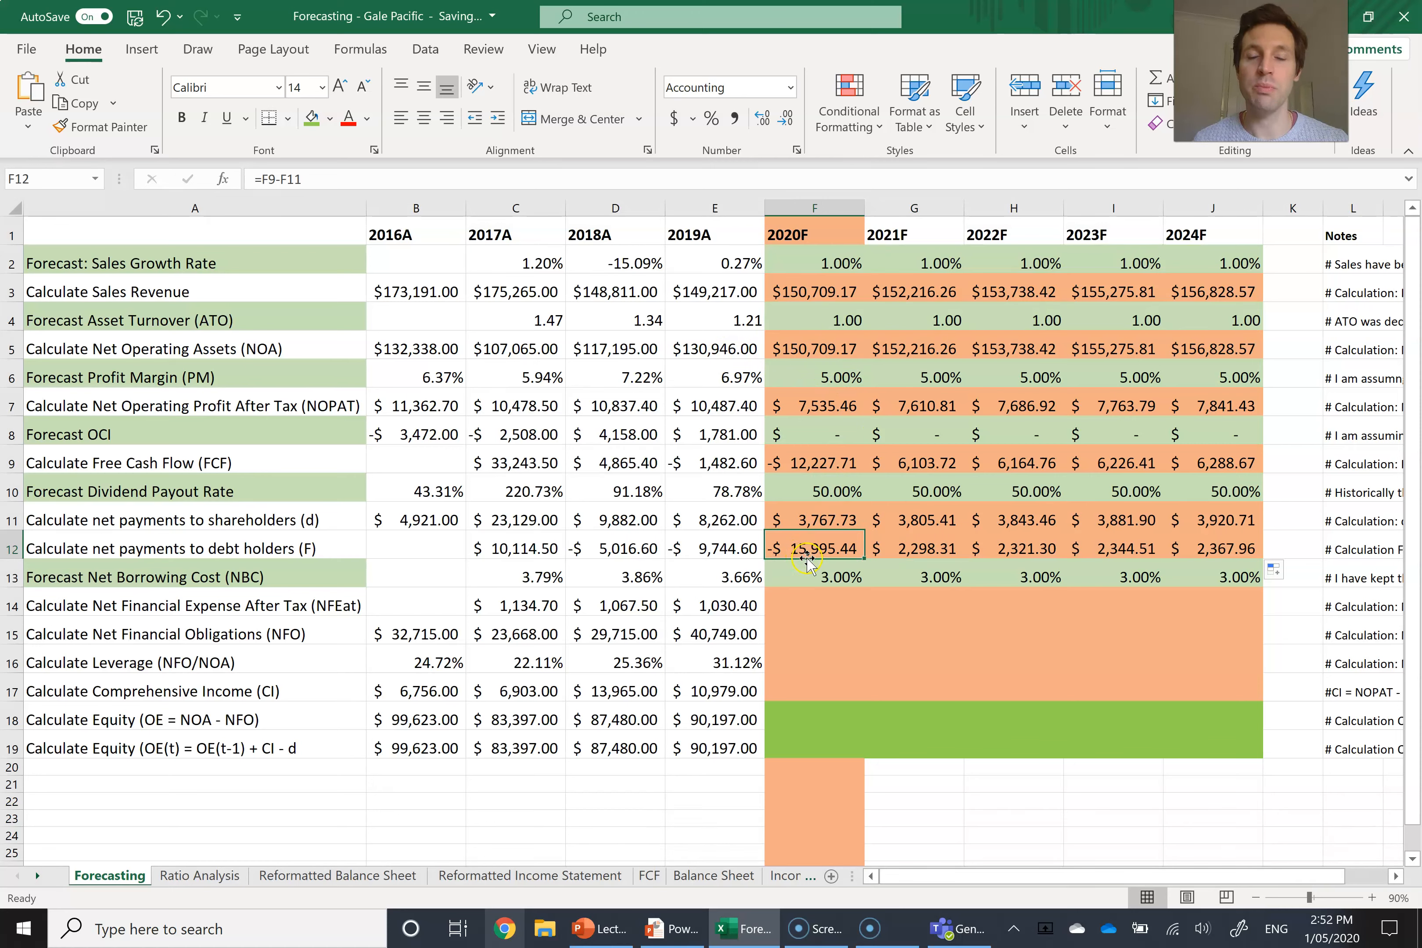
pyautogui.click(899, 545)
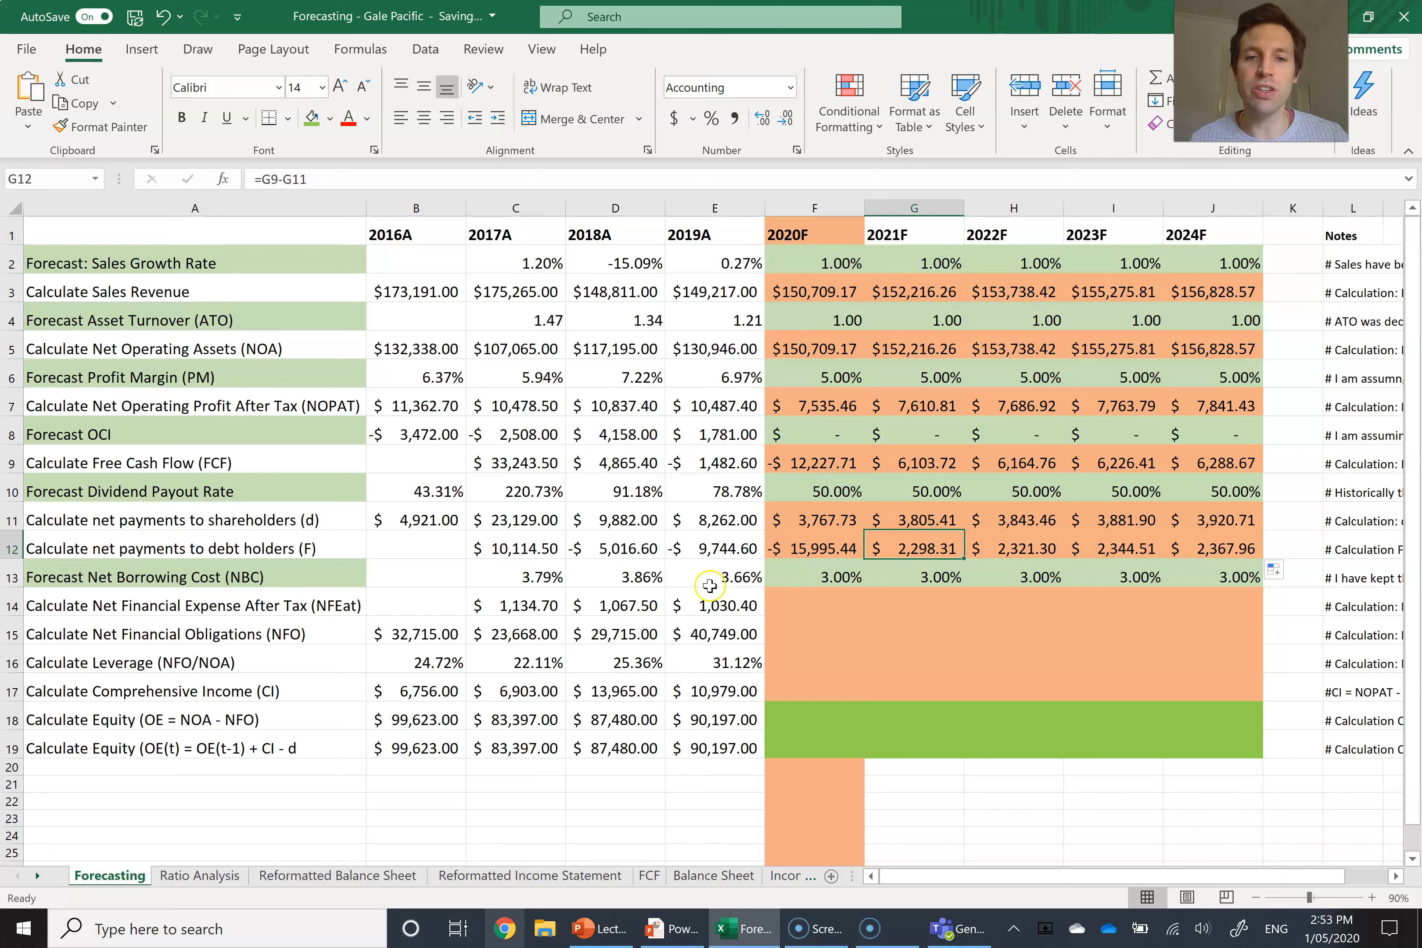
# Review the net borrowing cost assumptions in row 13 from 2020F through 2024F.
pyautogui.click(801, 575)
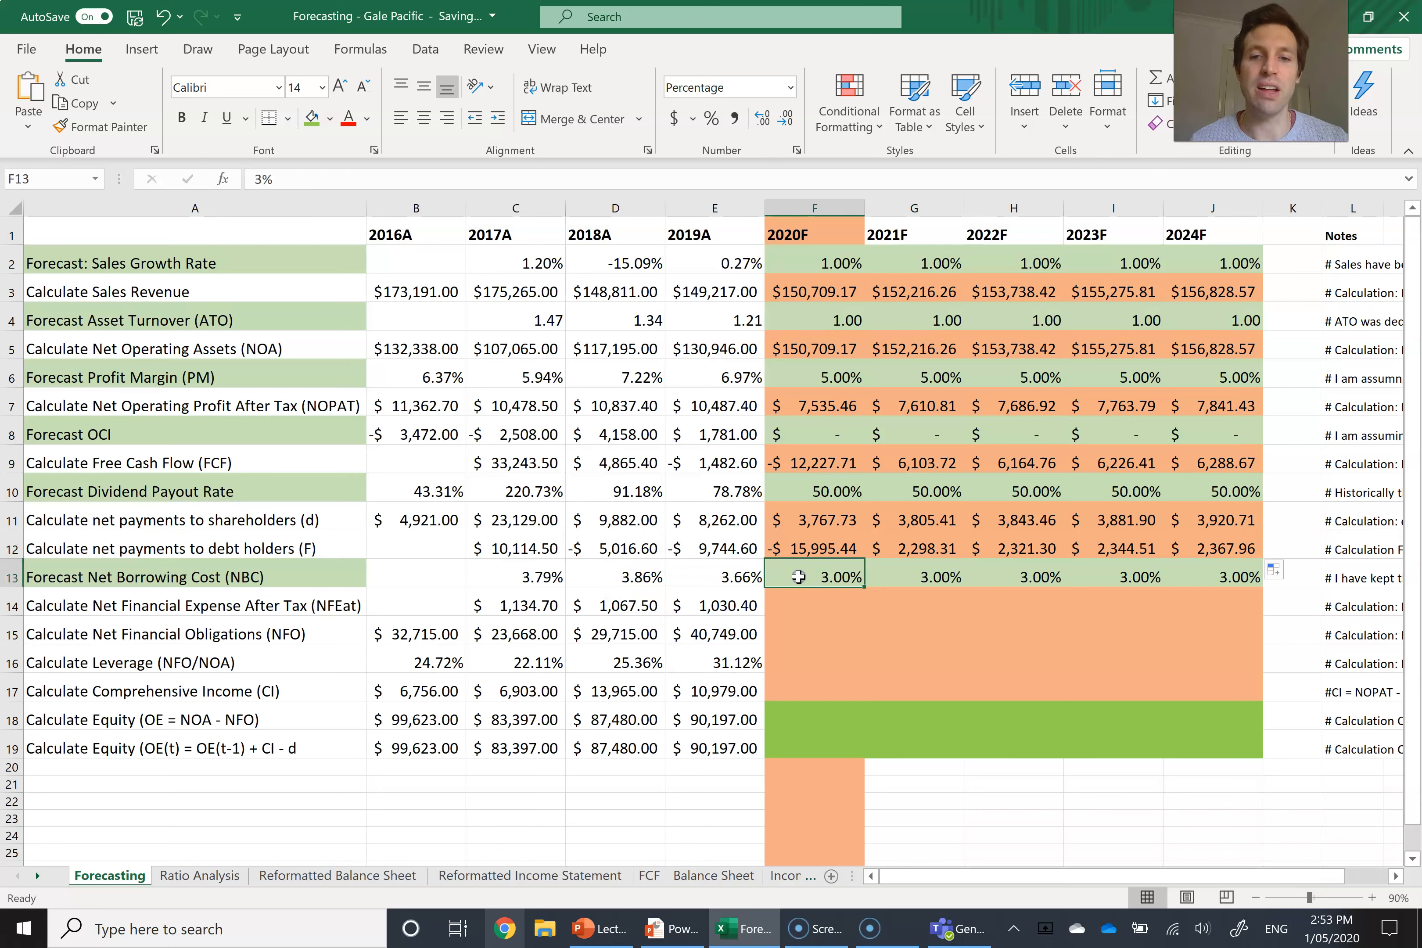
pyautogui.press('Right')
pyautogui.press('Right')
pyautogui.press('Right')
pyautogui.press('Right')
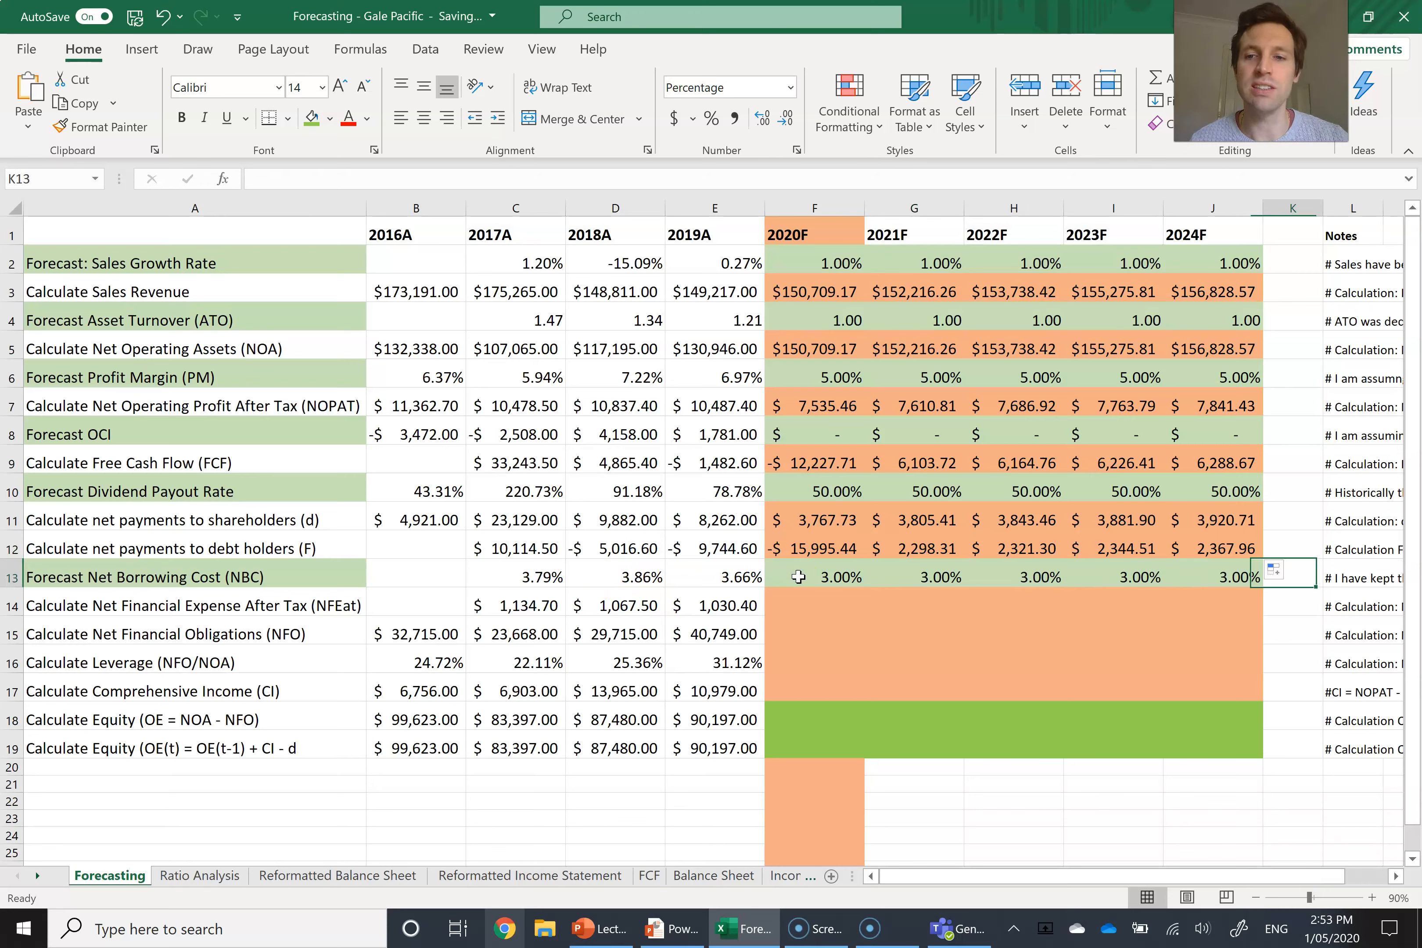
pyautogui.press('Left')
pyautogui.press('Left')
pyautogui.press('Left')
pyautogui.press('Left')
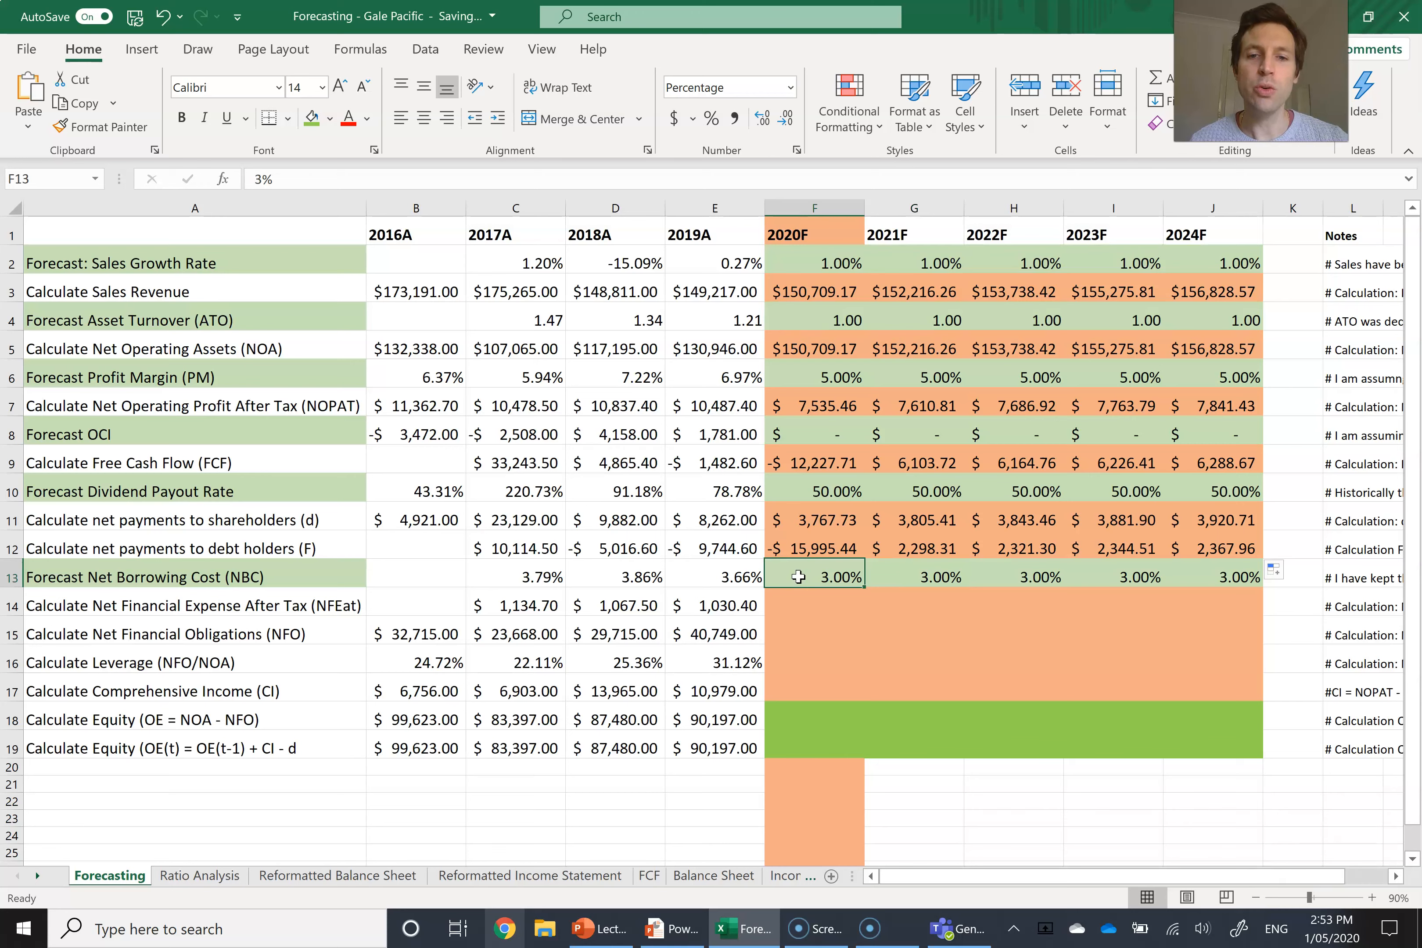
# Calculate 2020F net financial expense after tax in F14 with =F13*E15, net borrowing cost times the prior year's net financial obligations.
pyautogui.press('Down')
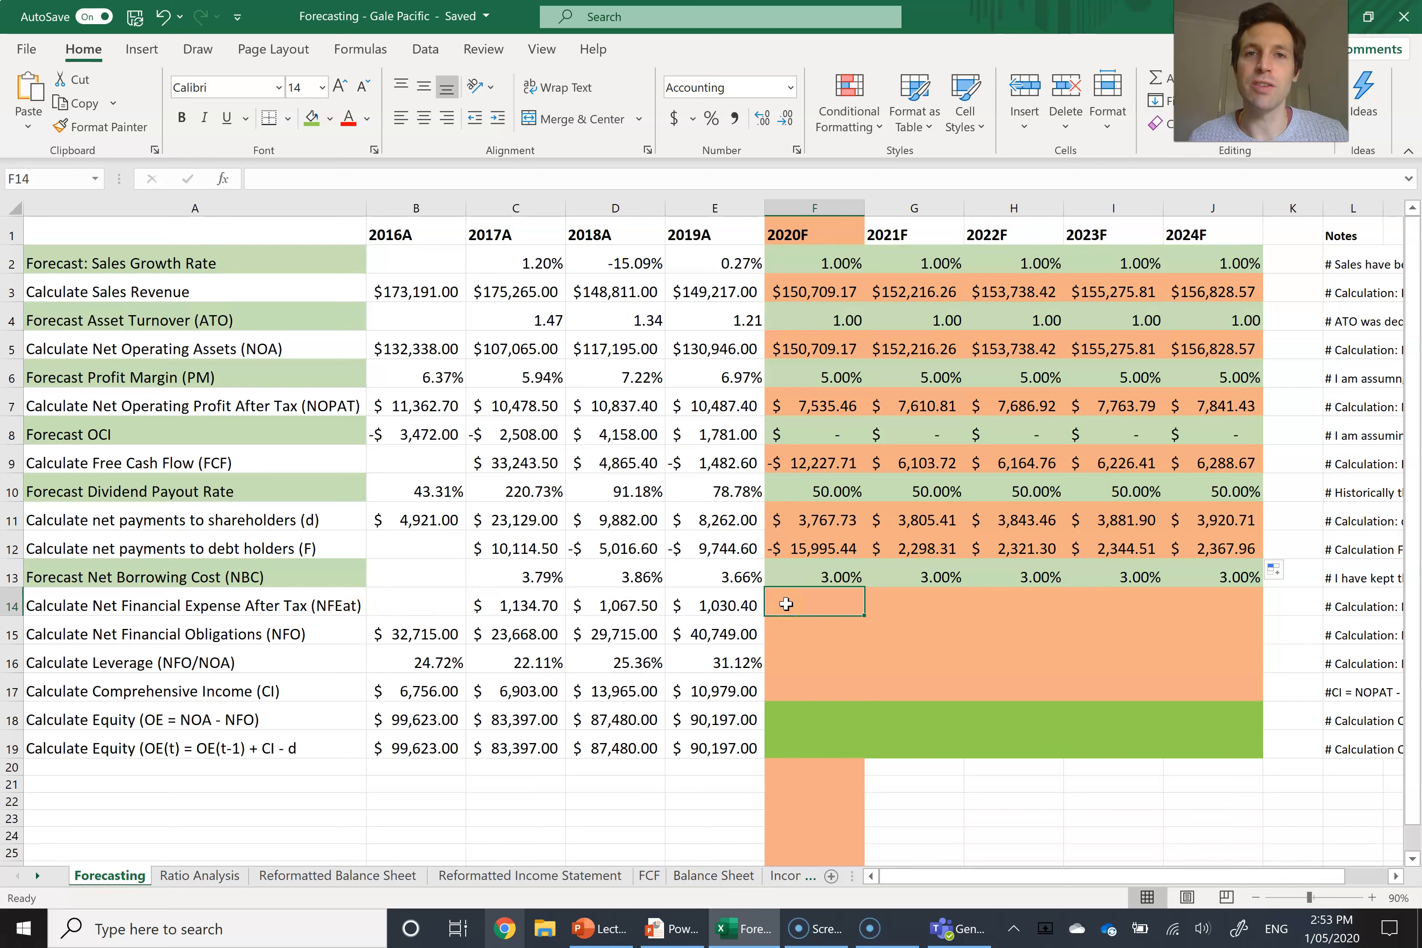
pyautogui.write('=')
pyautogui.click(806, 565)
pyautogui.write('*')
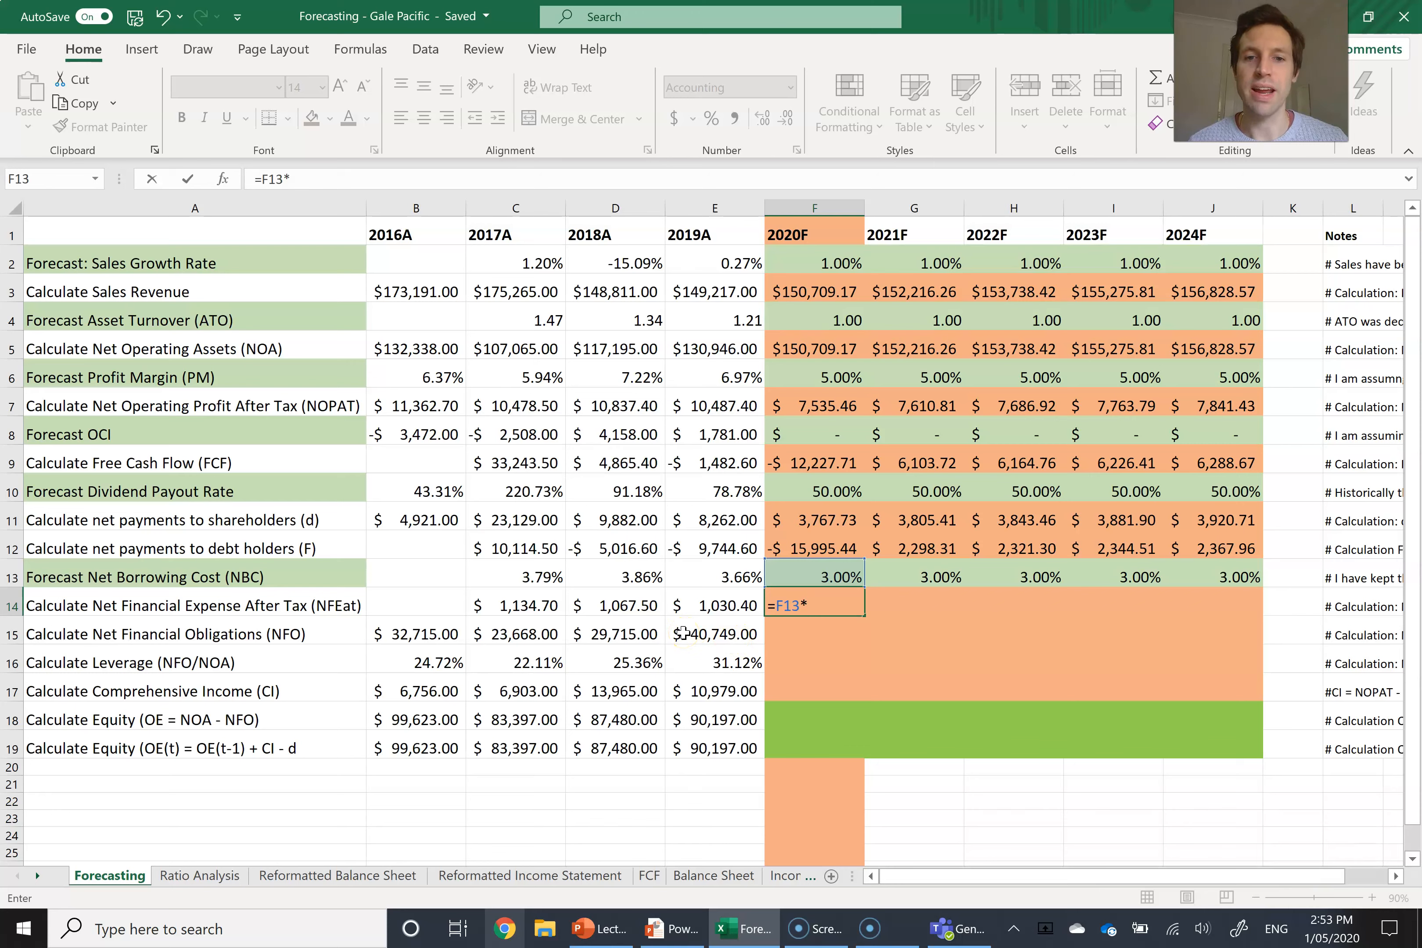
pyautogui.click(723, 636)
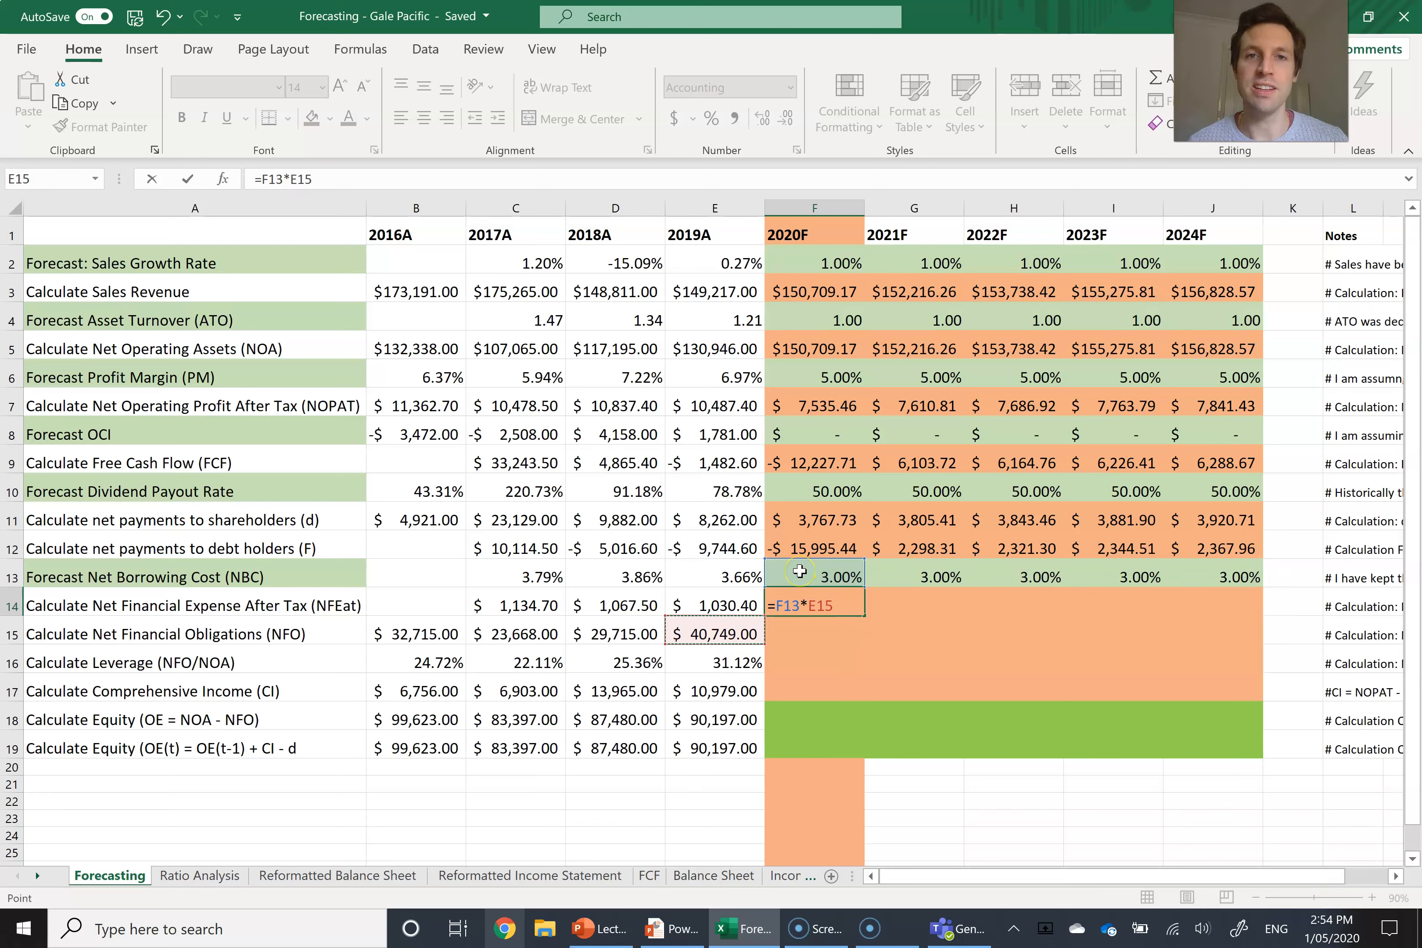
pyautogui.press('Return')
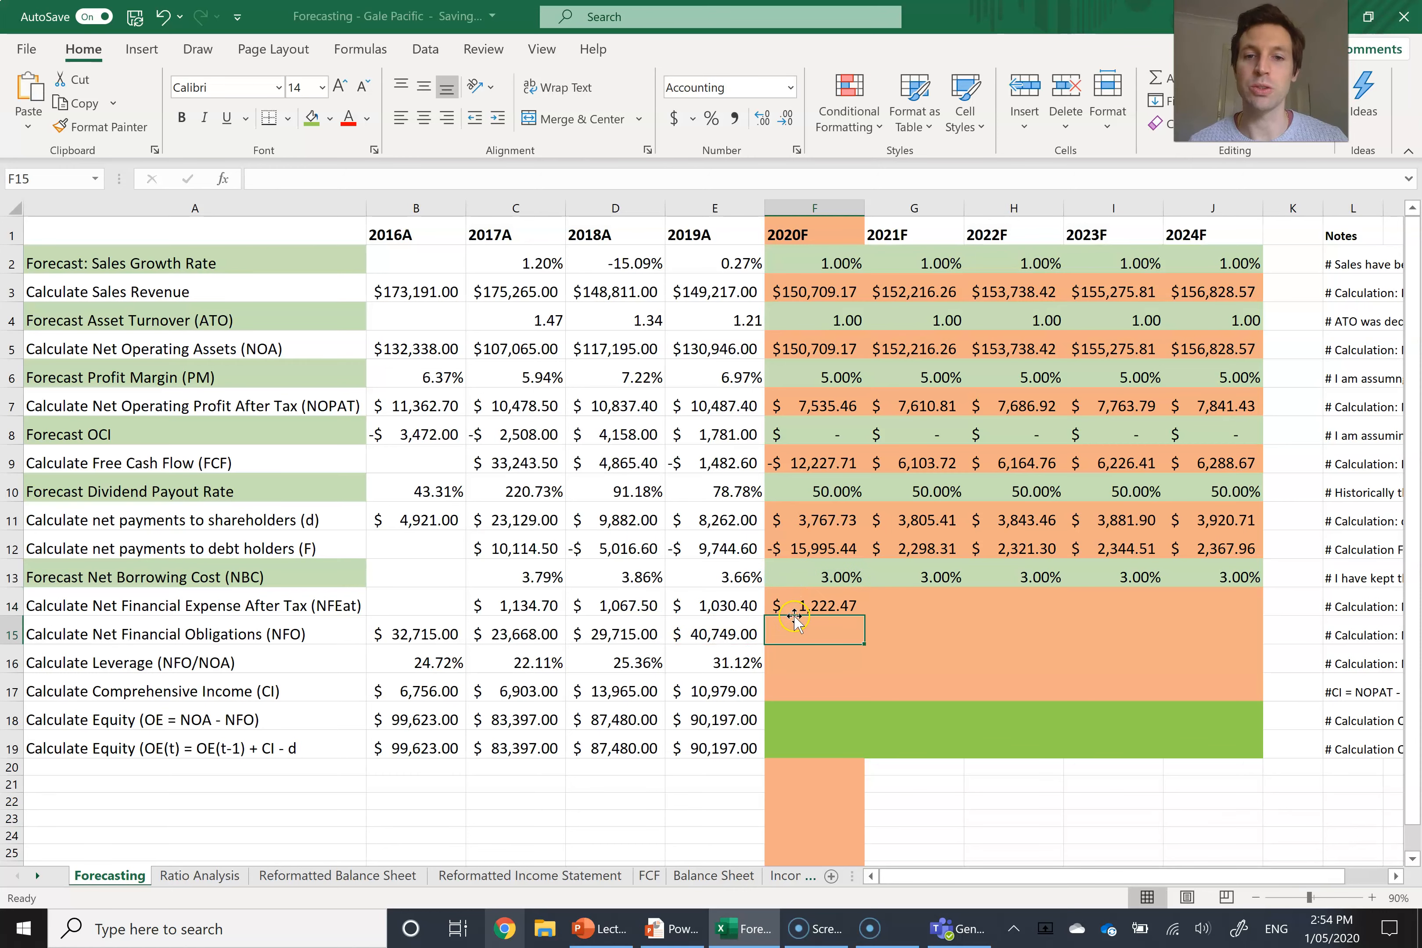
# Fill the 2020F net financial expense formula across through 2024F and check the 2021F formula.
pyautogui.click(836, 606)
pyautogui.moveTo(865, 615); pyautogui.dragTo(1246, 615)
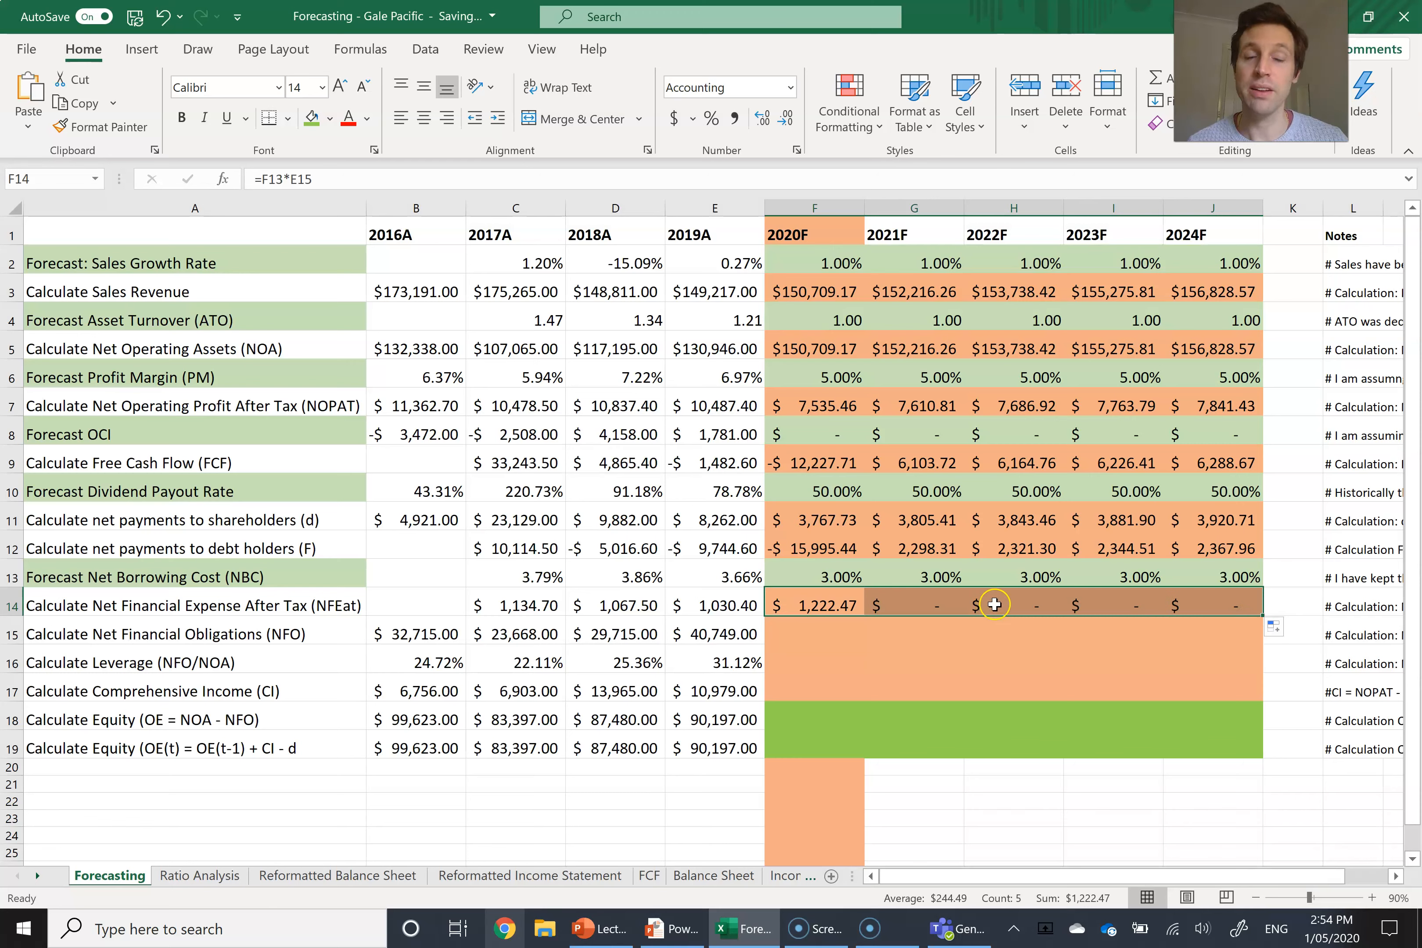
pyautogui.doubleClick(946, 606)
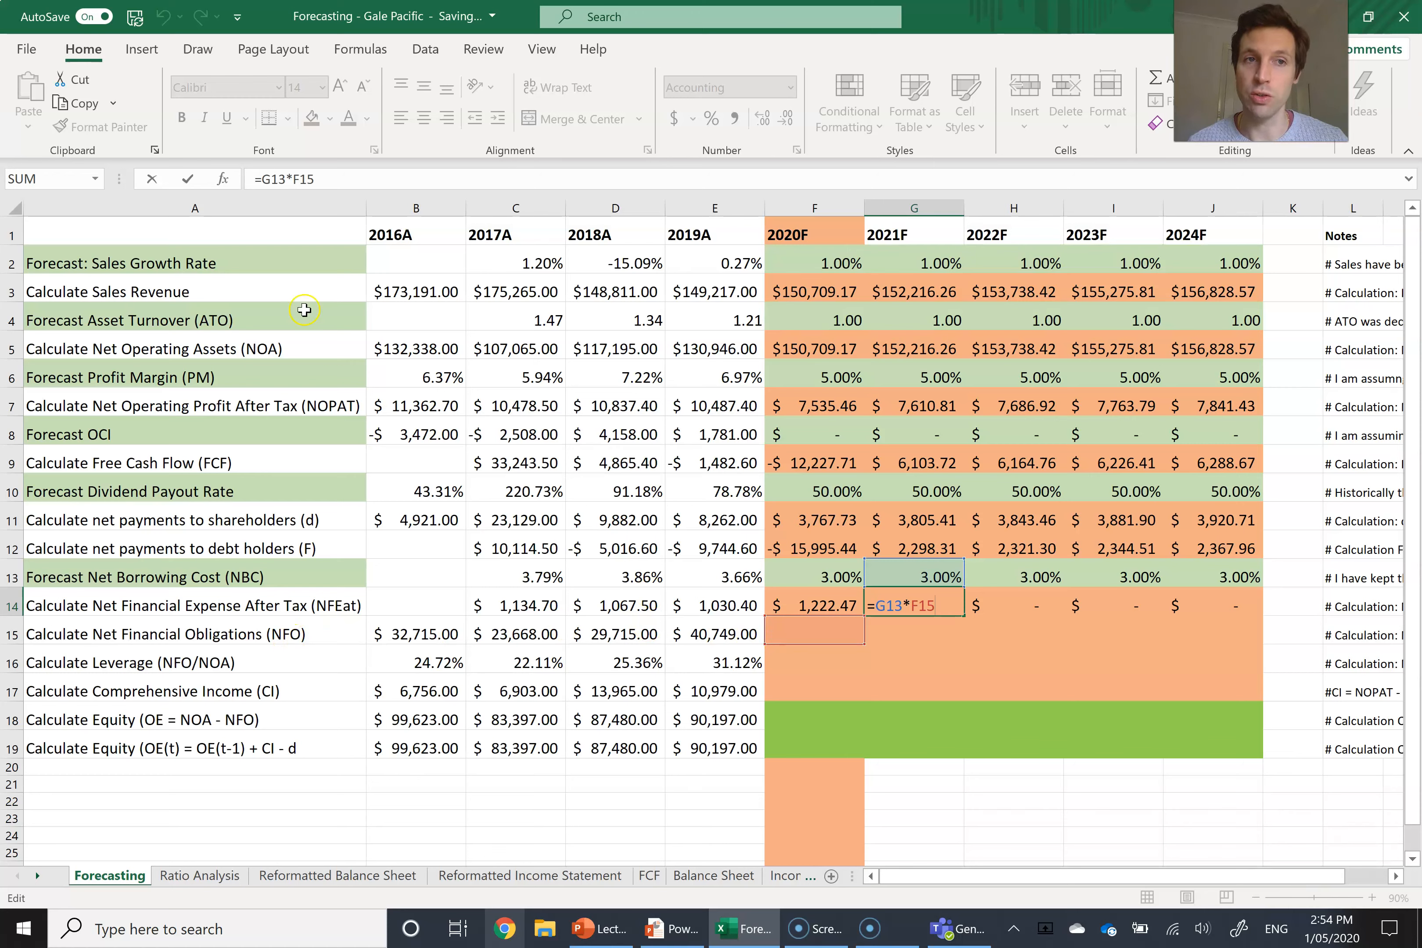
pyautogui.click(188, 179)
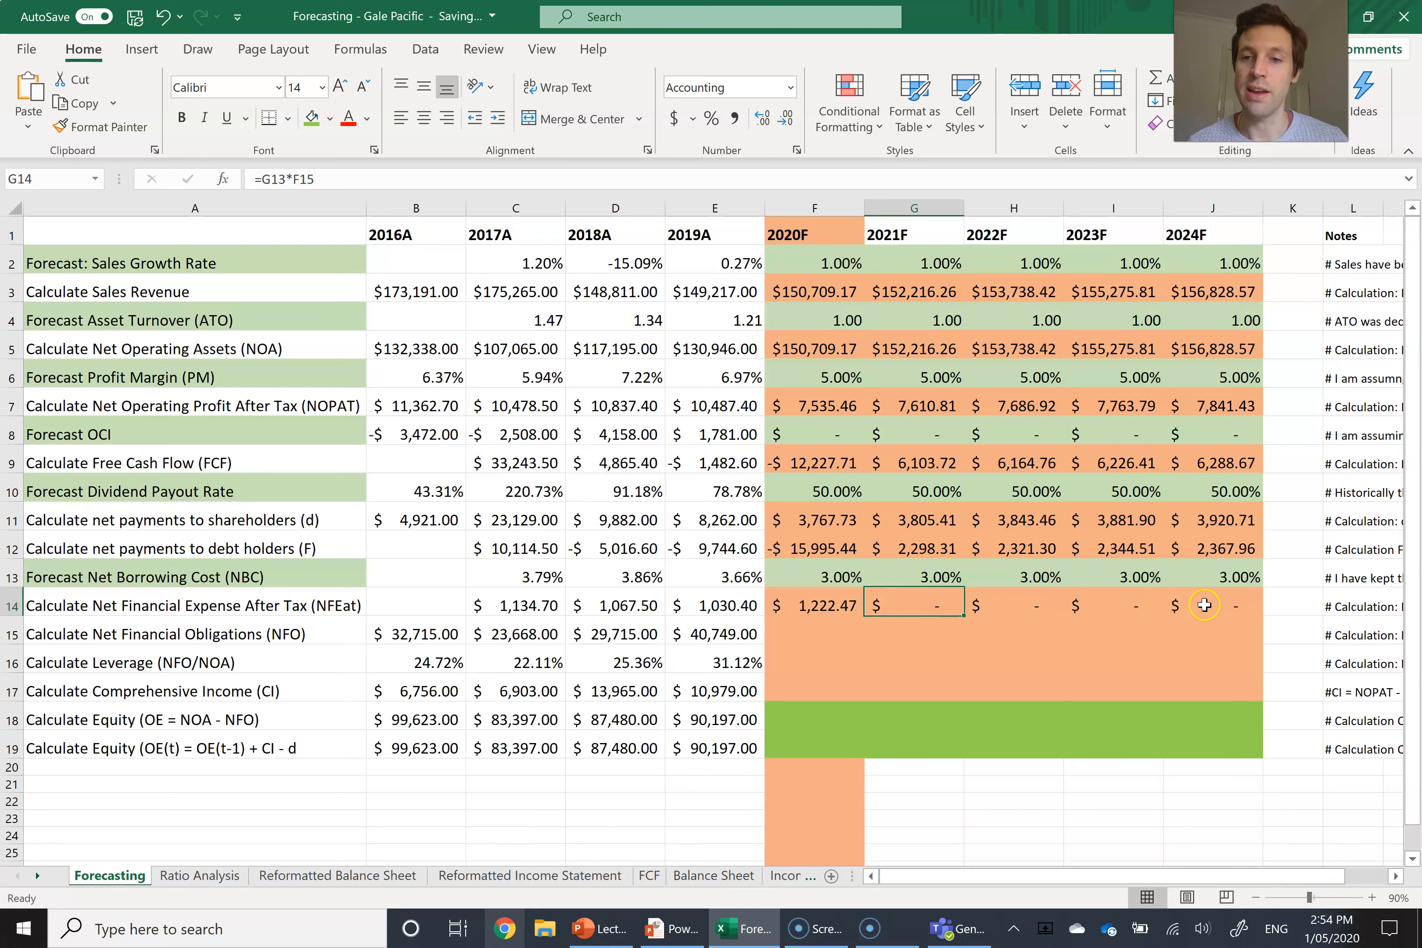
# Calculate 2020F net financial obligations in F15 with =E15+F14-F12, prior-year NFO plus financial expense less payments to debt holders.
pyautogui.click(820, 630)
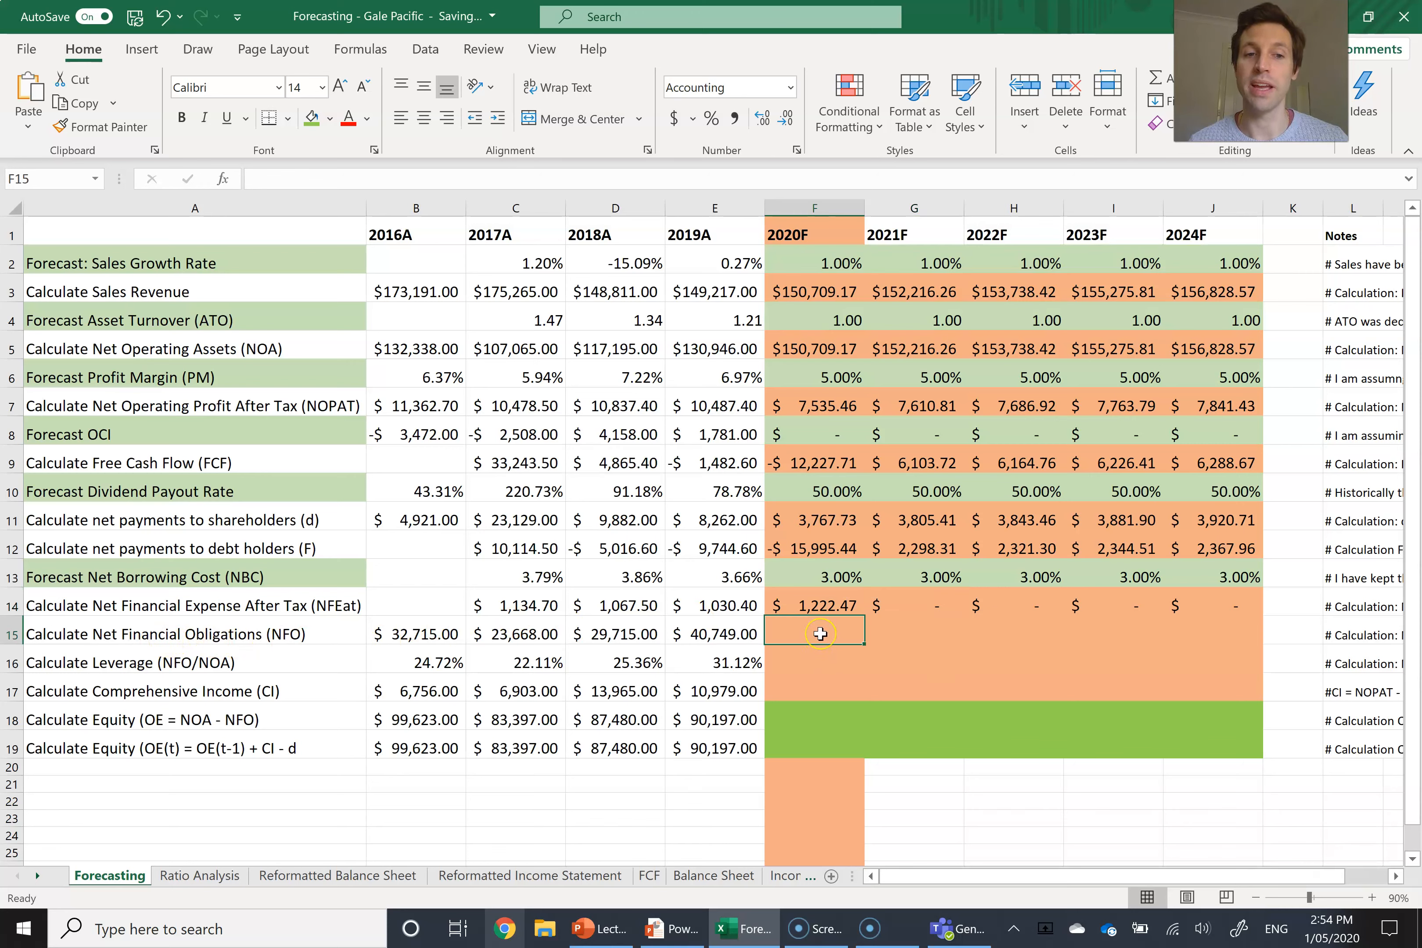
pyautogui.write('=')
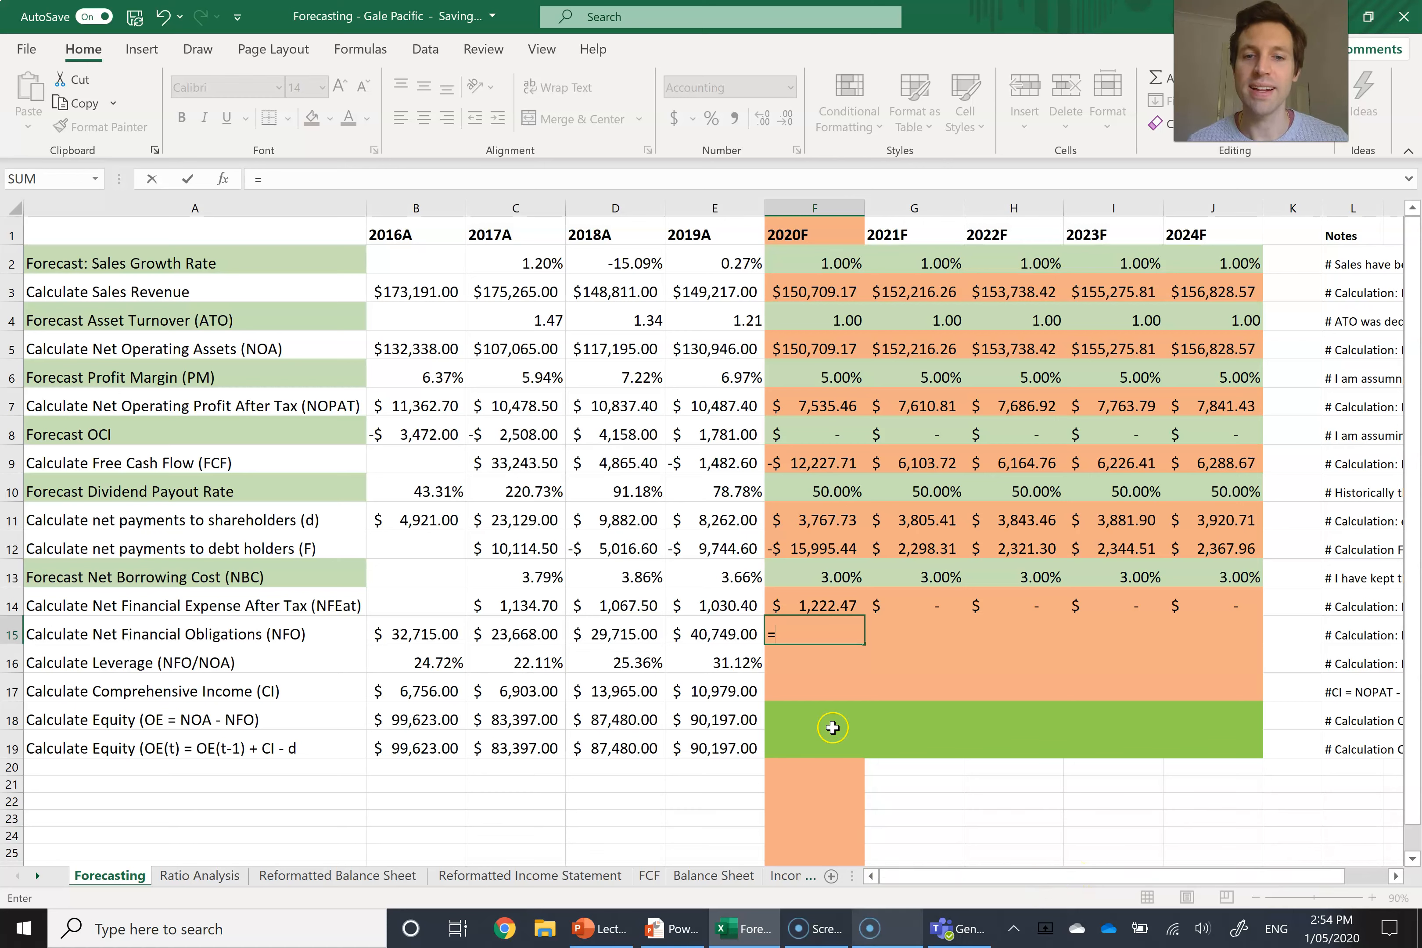
pyautogui.click(714, 635)
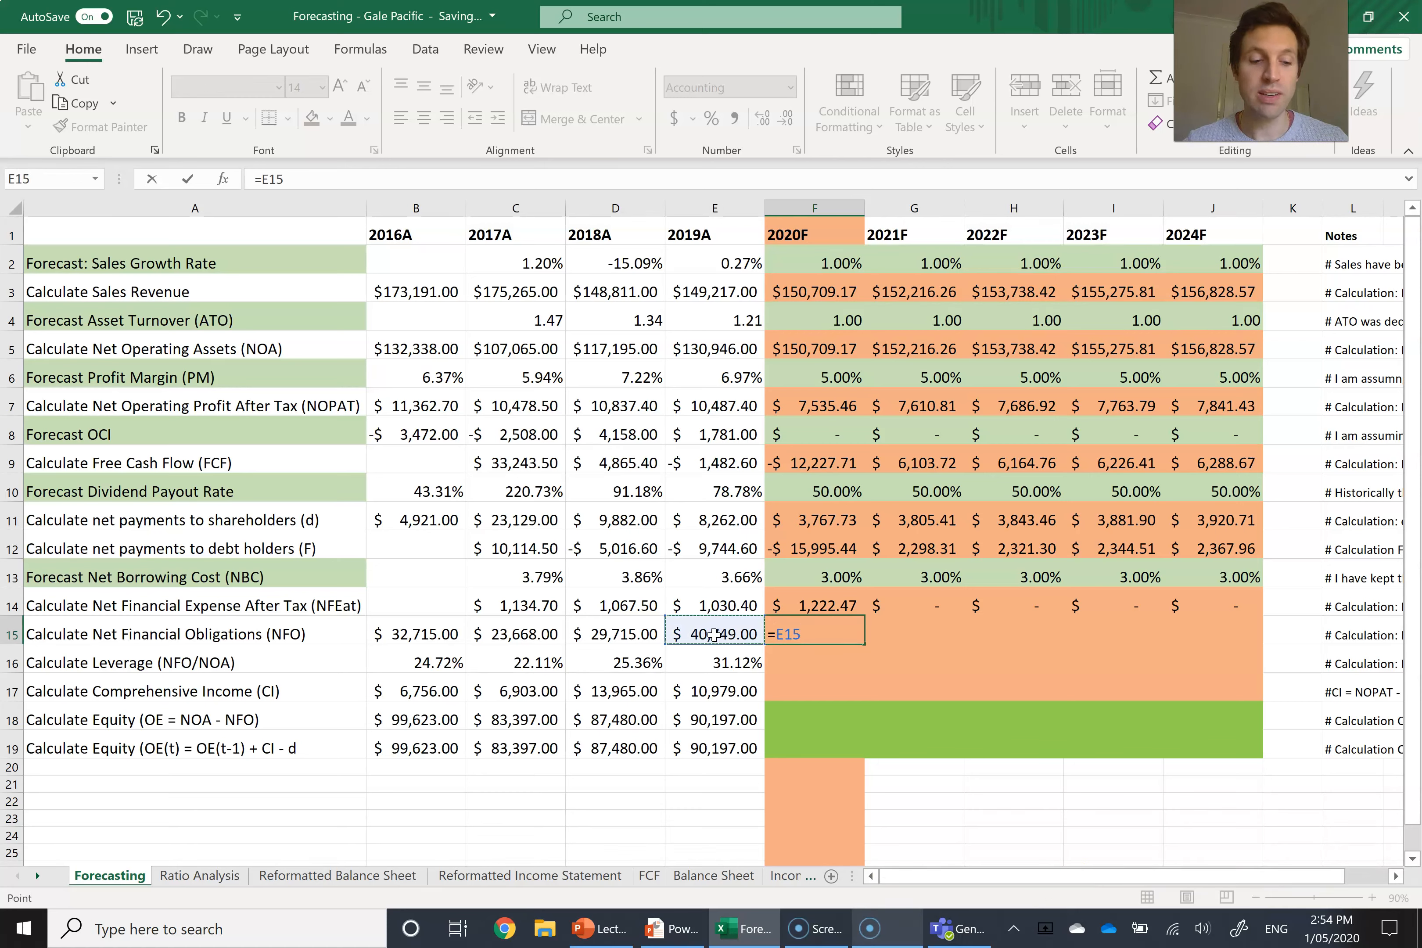
pyautogui.write('+')
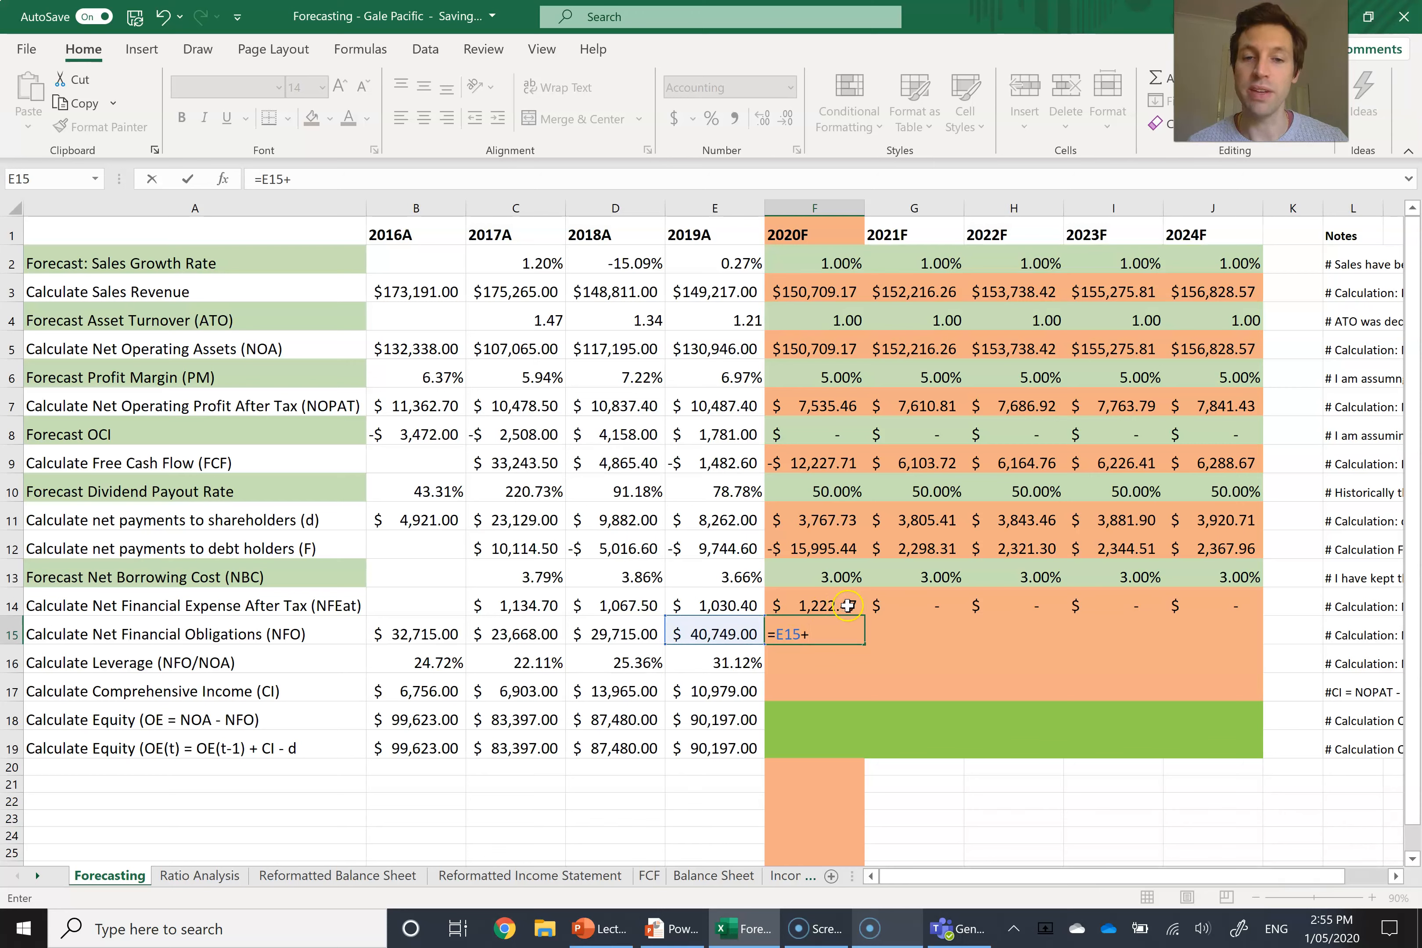
pyautogui.click(780, 605)
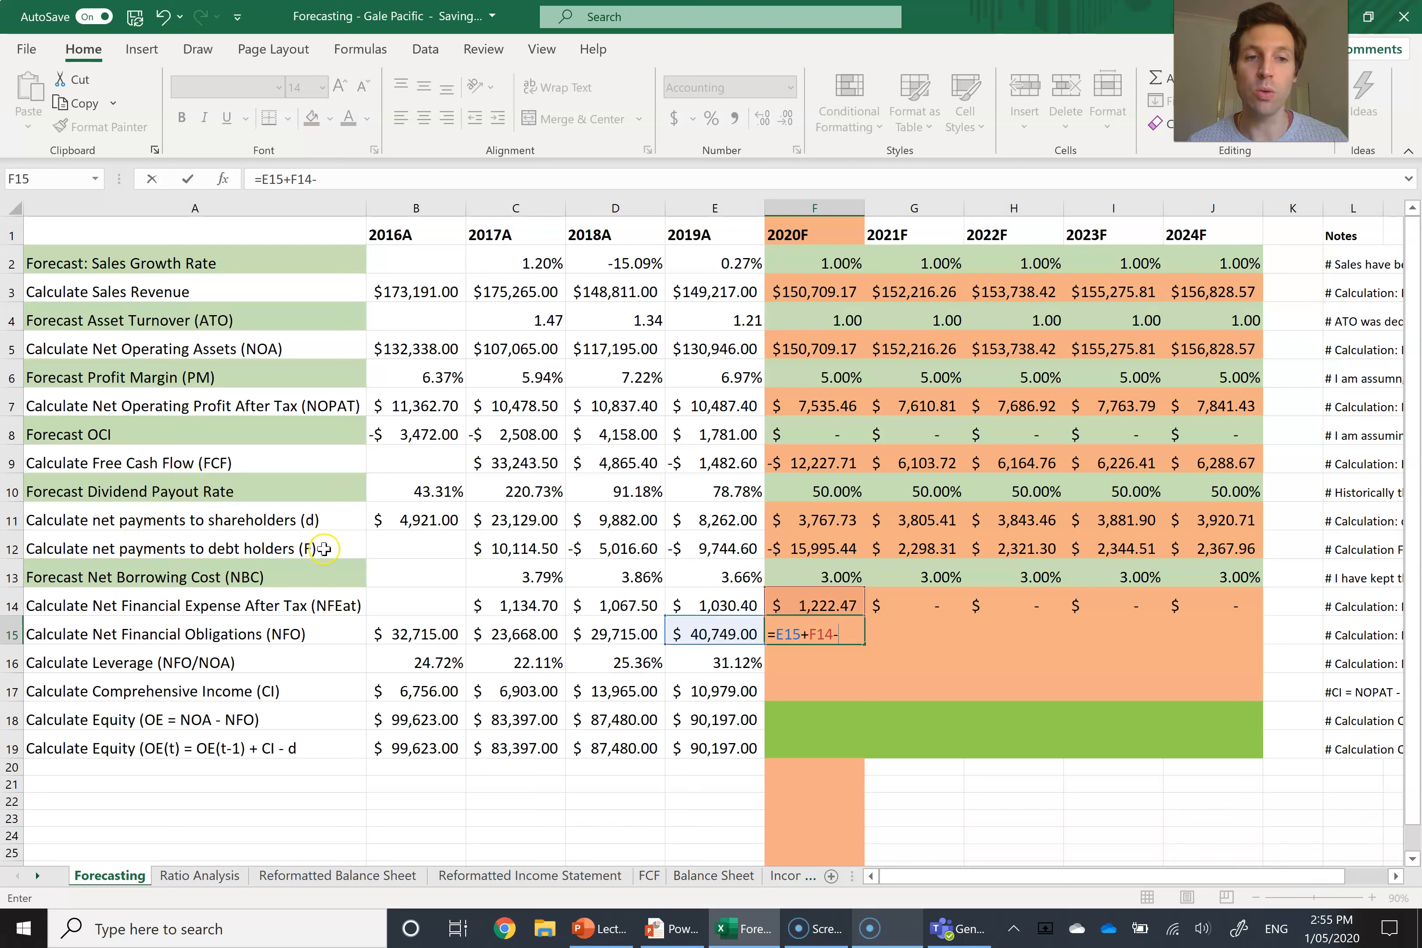
pyautogui.click(790, 548)
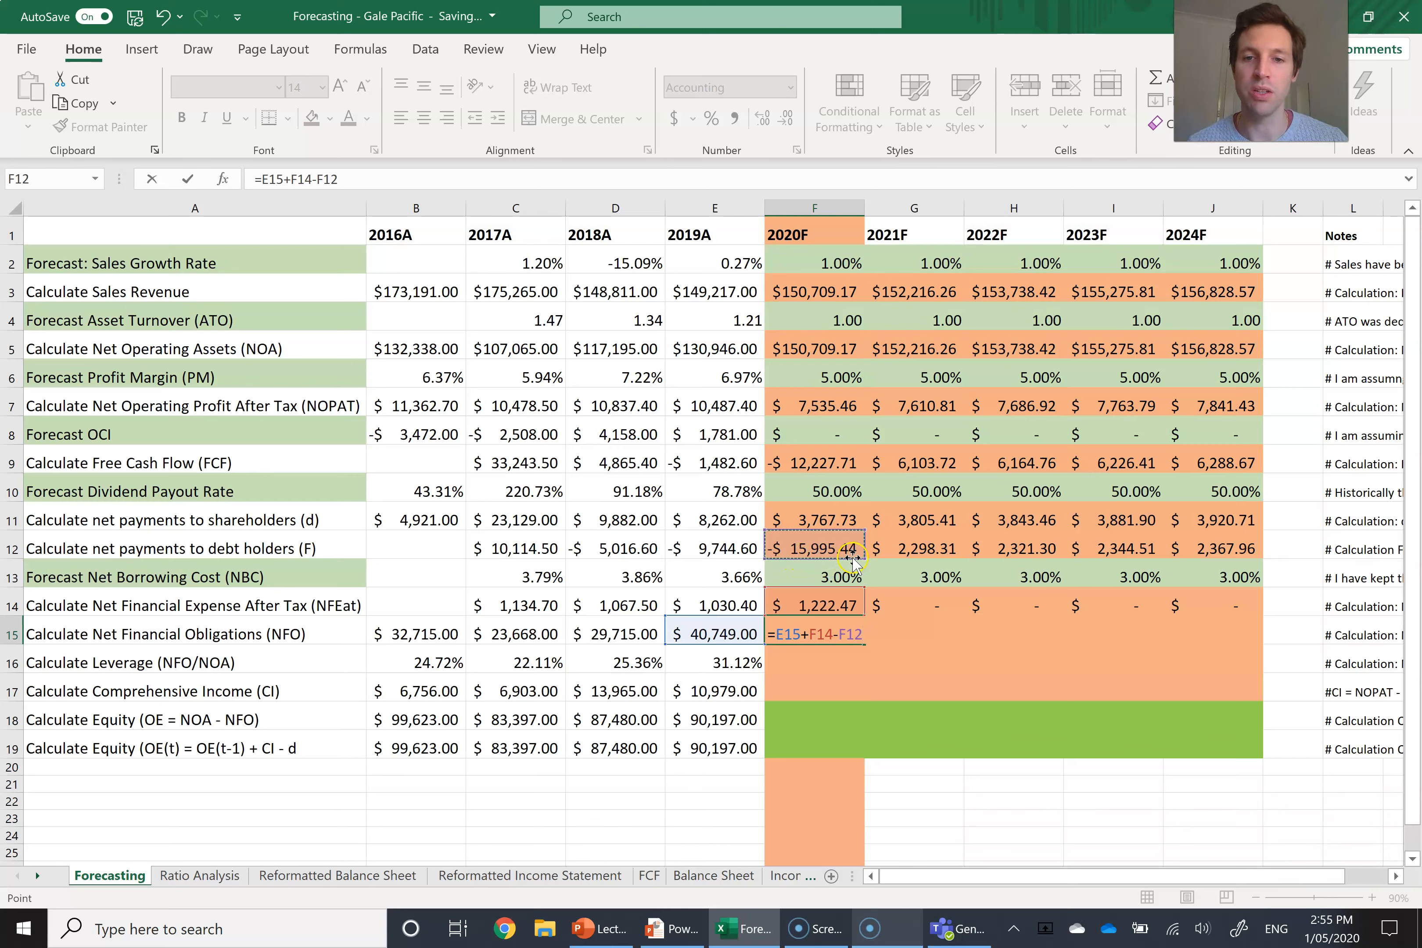
pyautogui.press('Return')
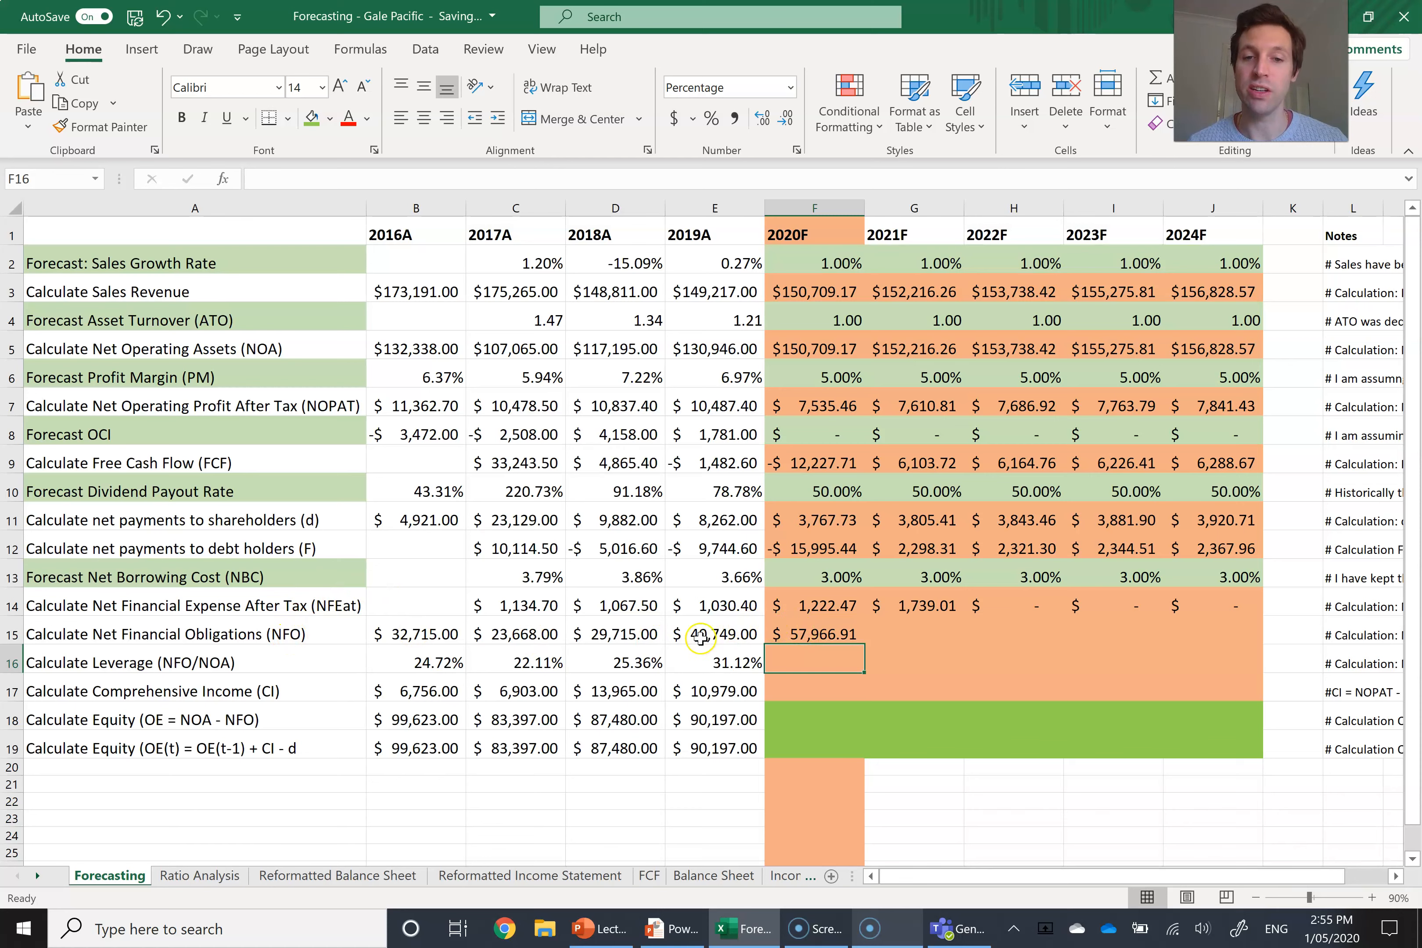
pyautogui.hotkey('alt', 'p')
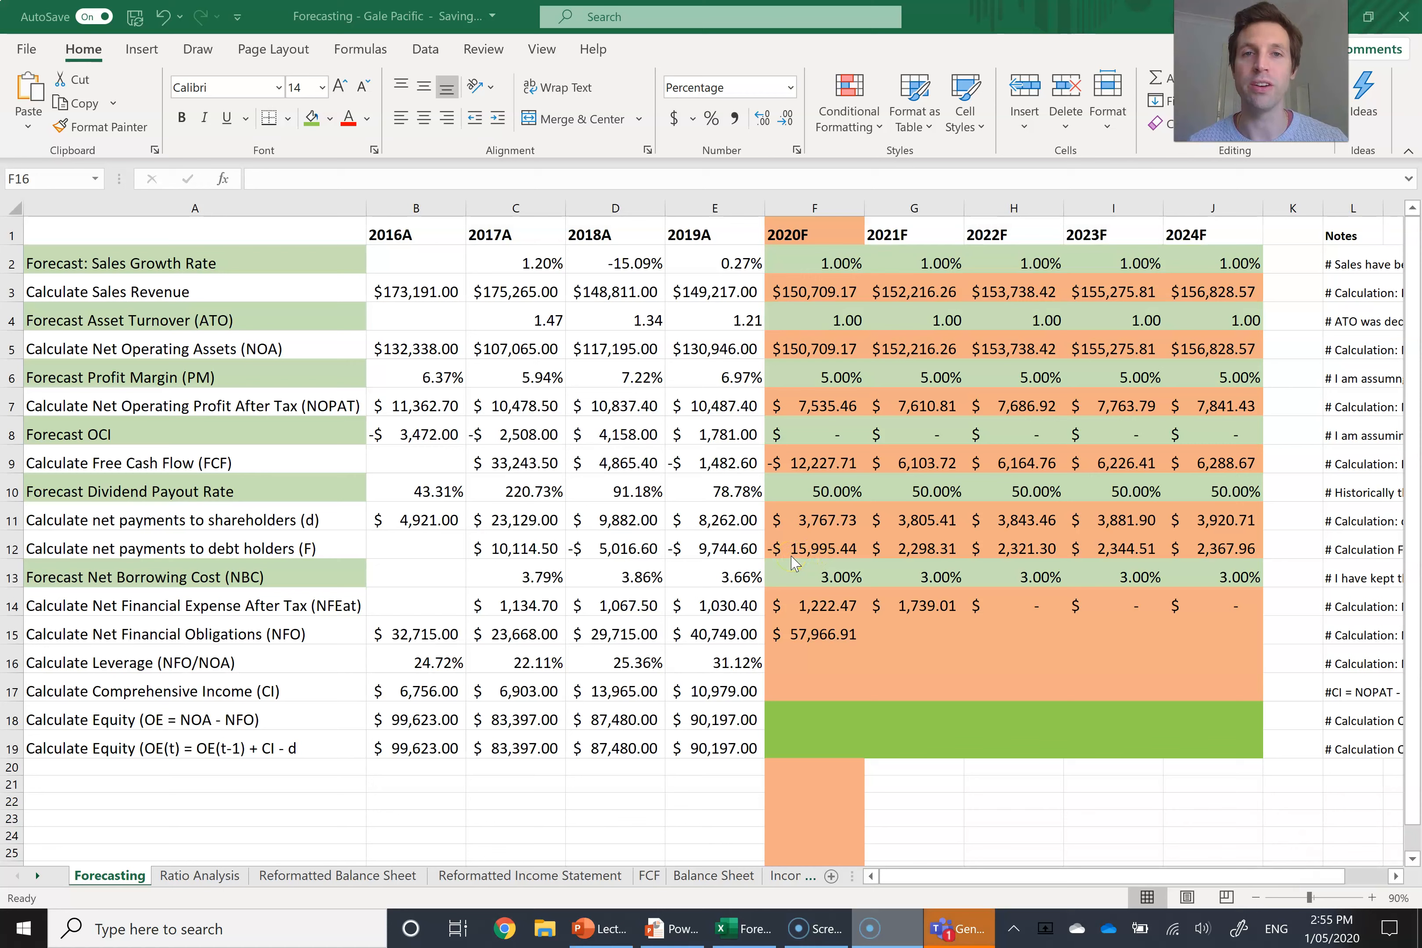
# Fill the 2020F net financial obligations formula across through 2024F and check the 2024F net financial expense formula in J14.
pyautogui.click(815, 636)
pyautogui.doubleClick(815, 637)
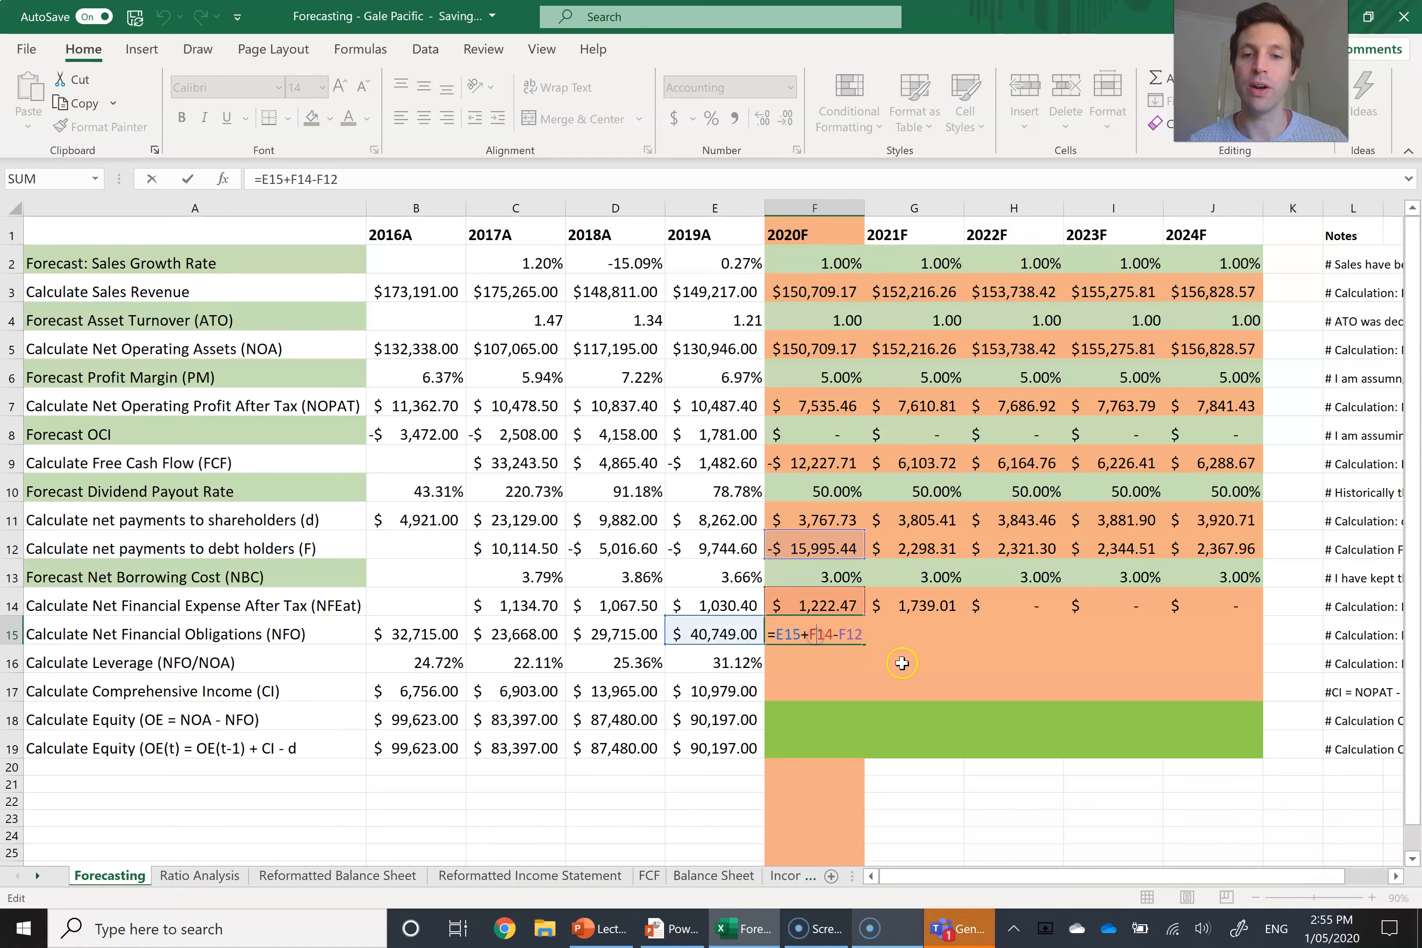
pyautogui.press('Return')
pyautogui.click(846, 637)
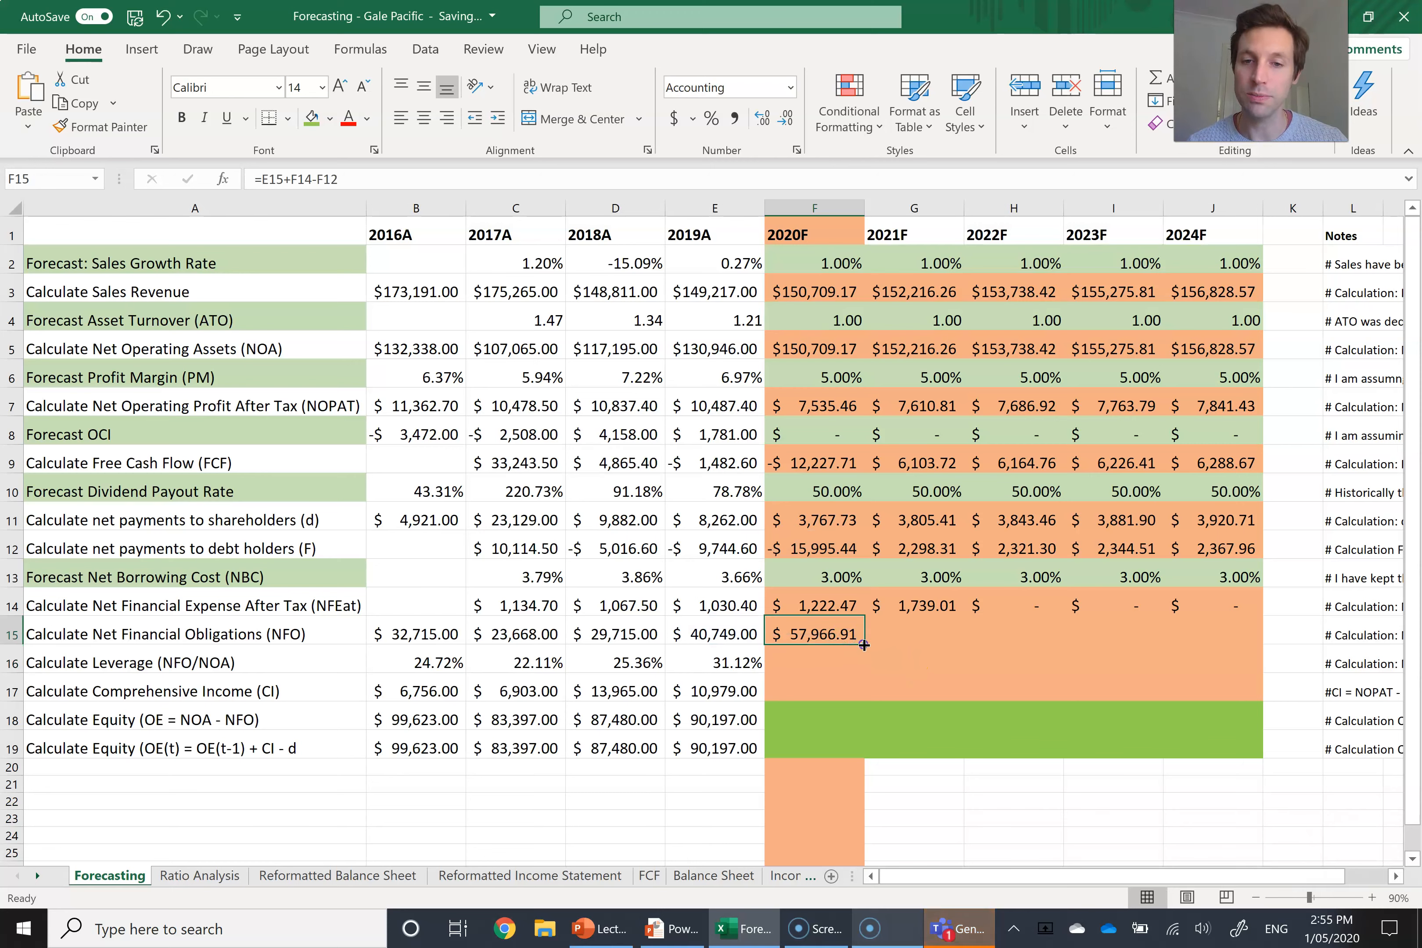
pyautogui.moveTo(864, 644); pyautogui.dragTo(1218, 639)
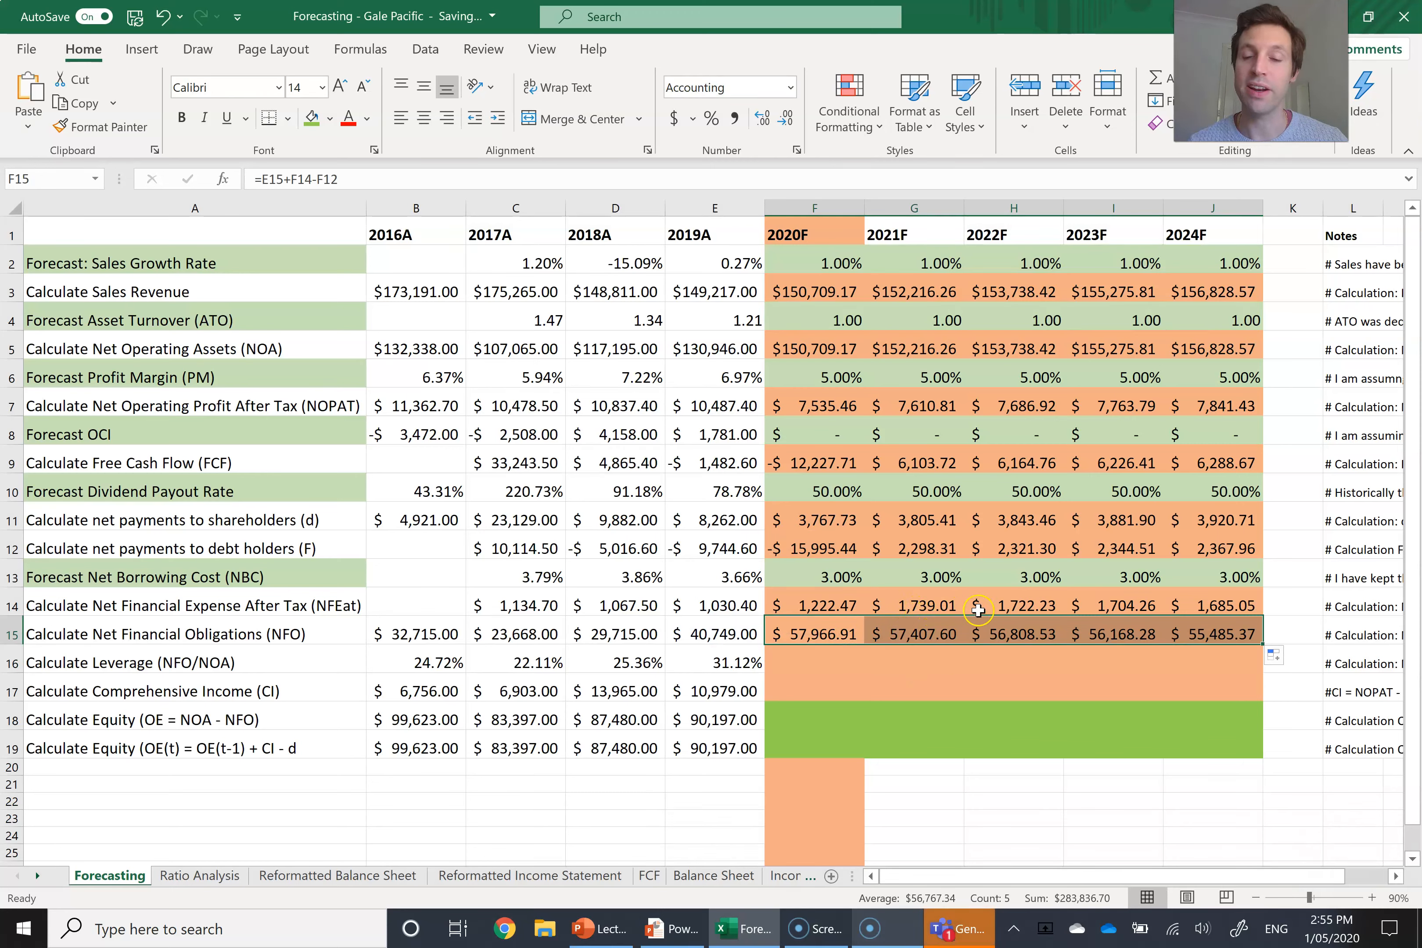
pyautogui.click(1199, 608)
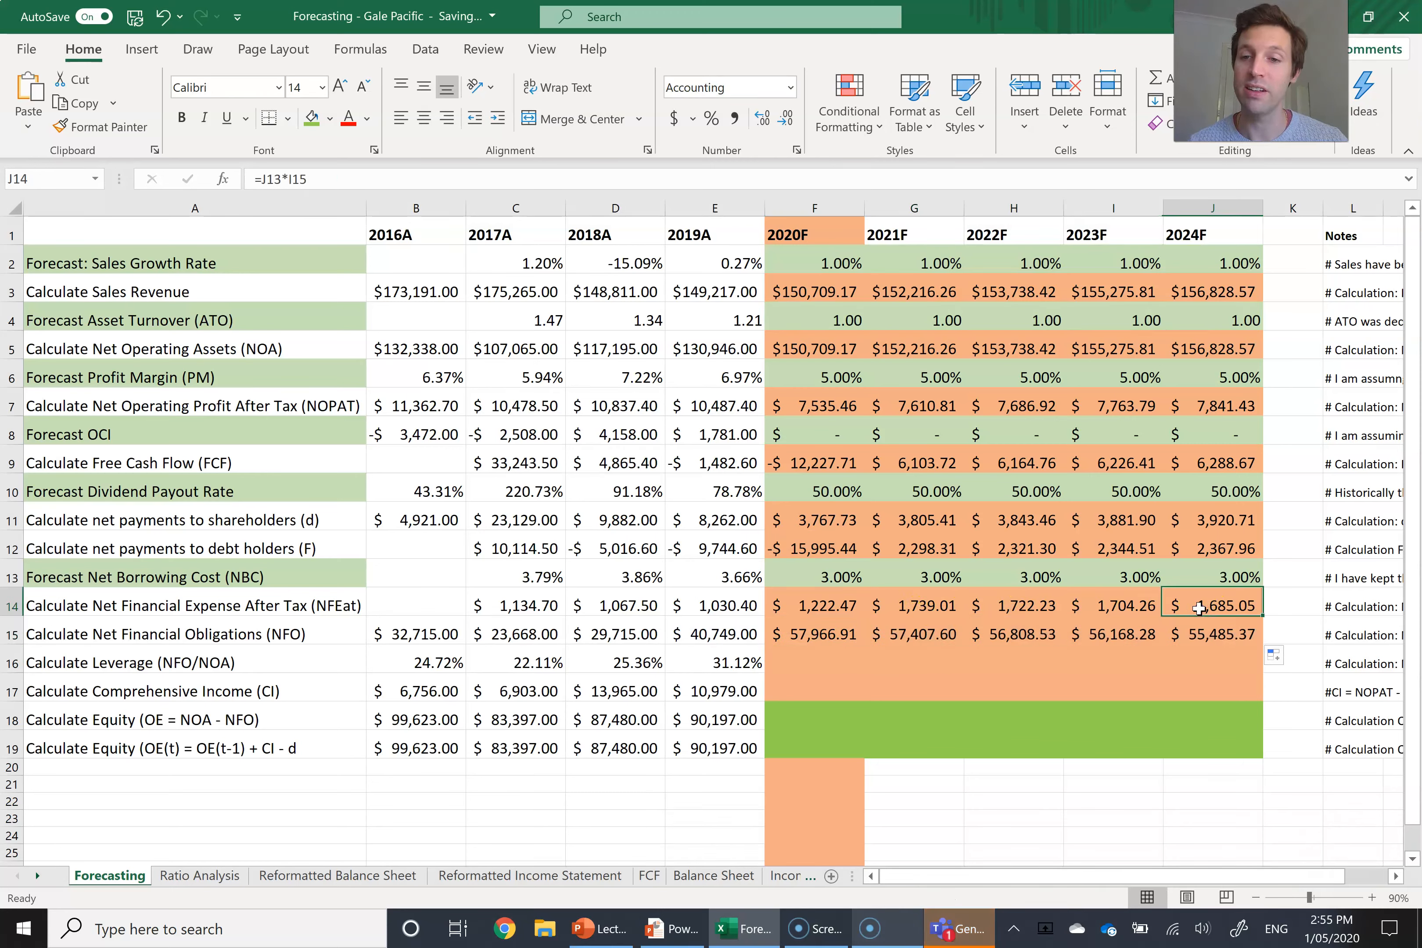
pyautogui.doubleClick(1199, 608)
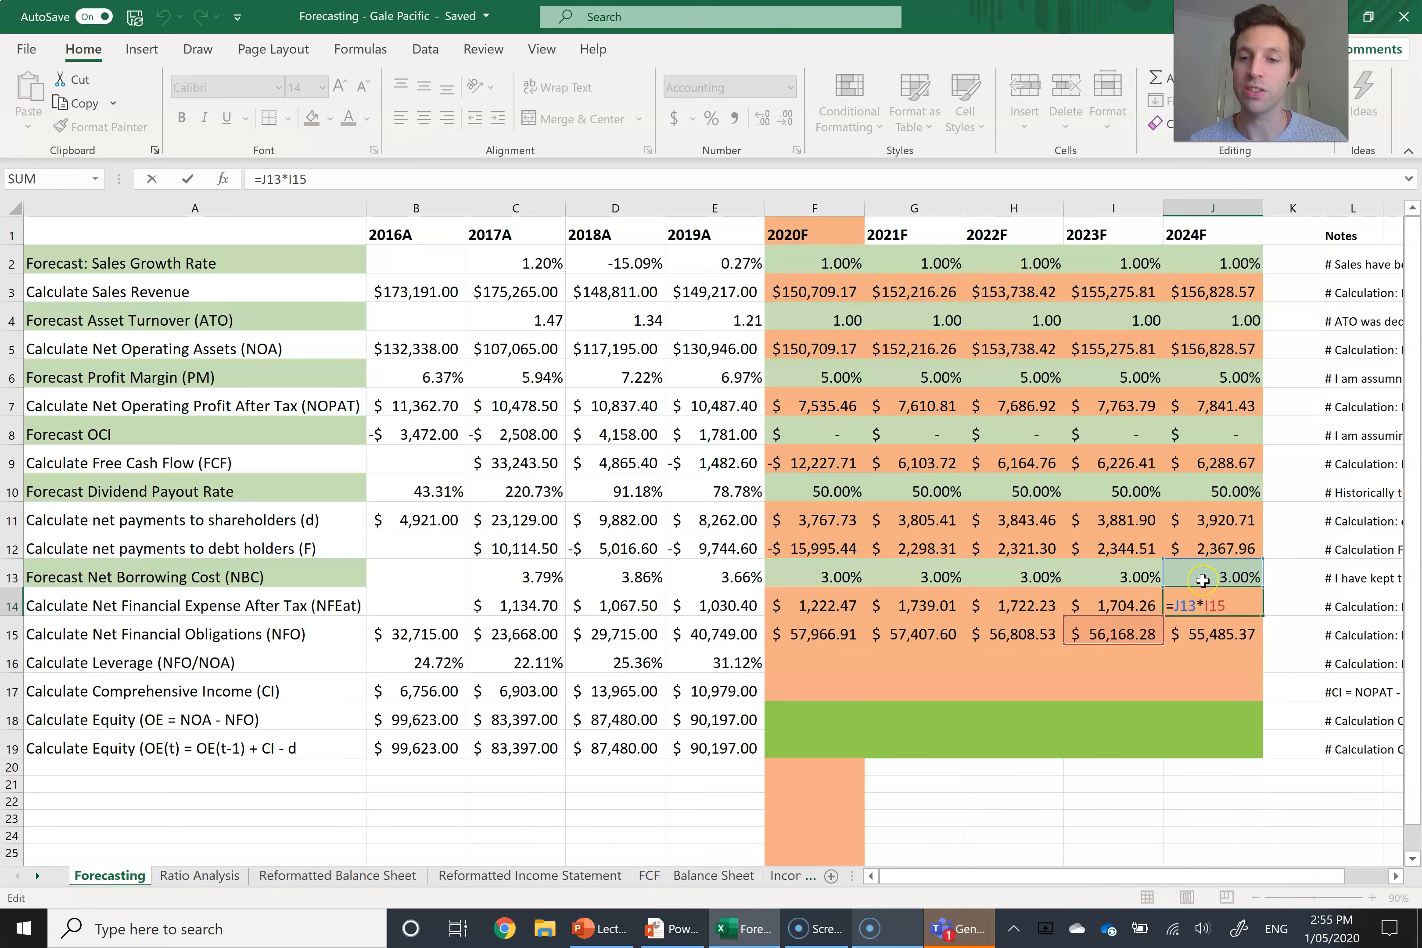
pyautogui.press('Return')
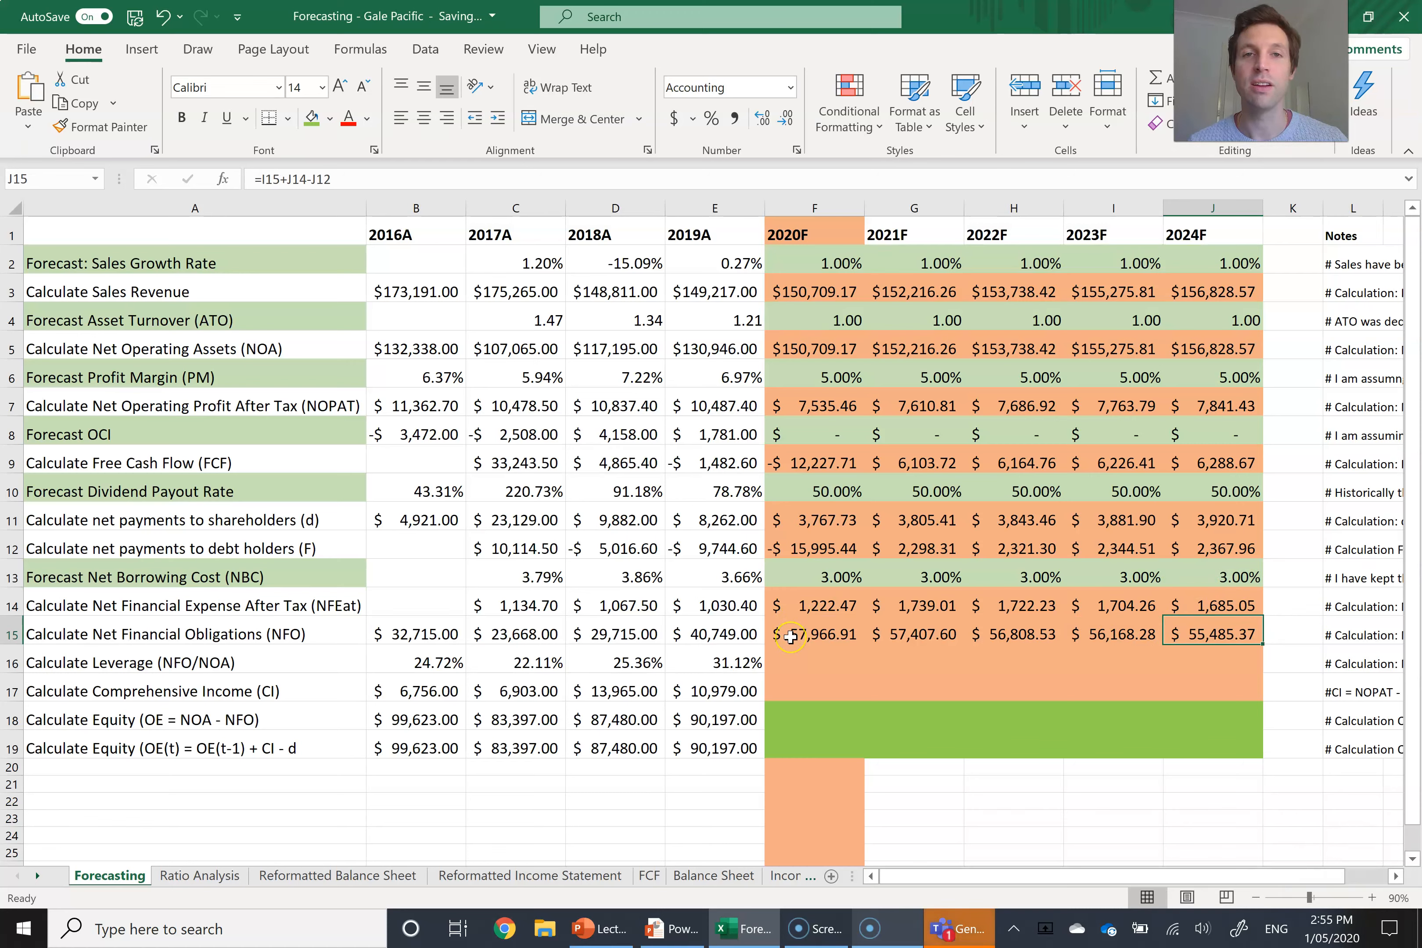
# Calculate 2020F leverage in F16 with =F15/F5, net financial obligations over net operating assets, and fill it across through 2024F.
pyautogui.click(788, 662)
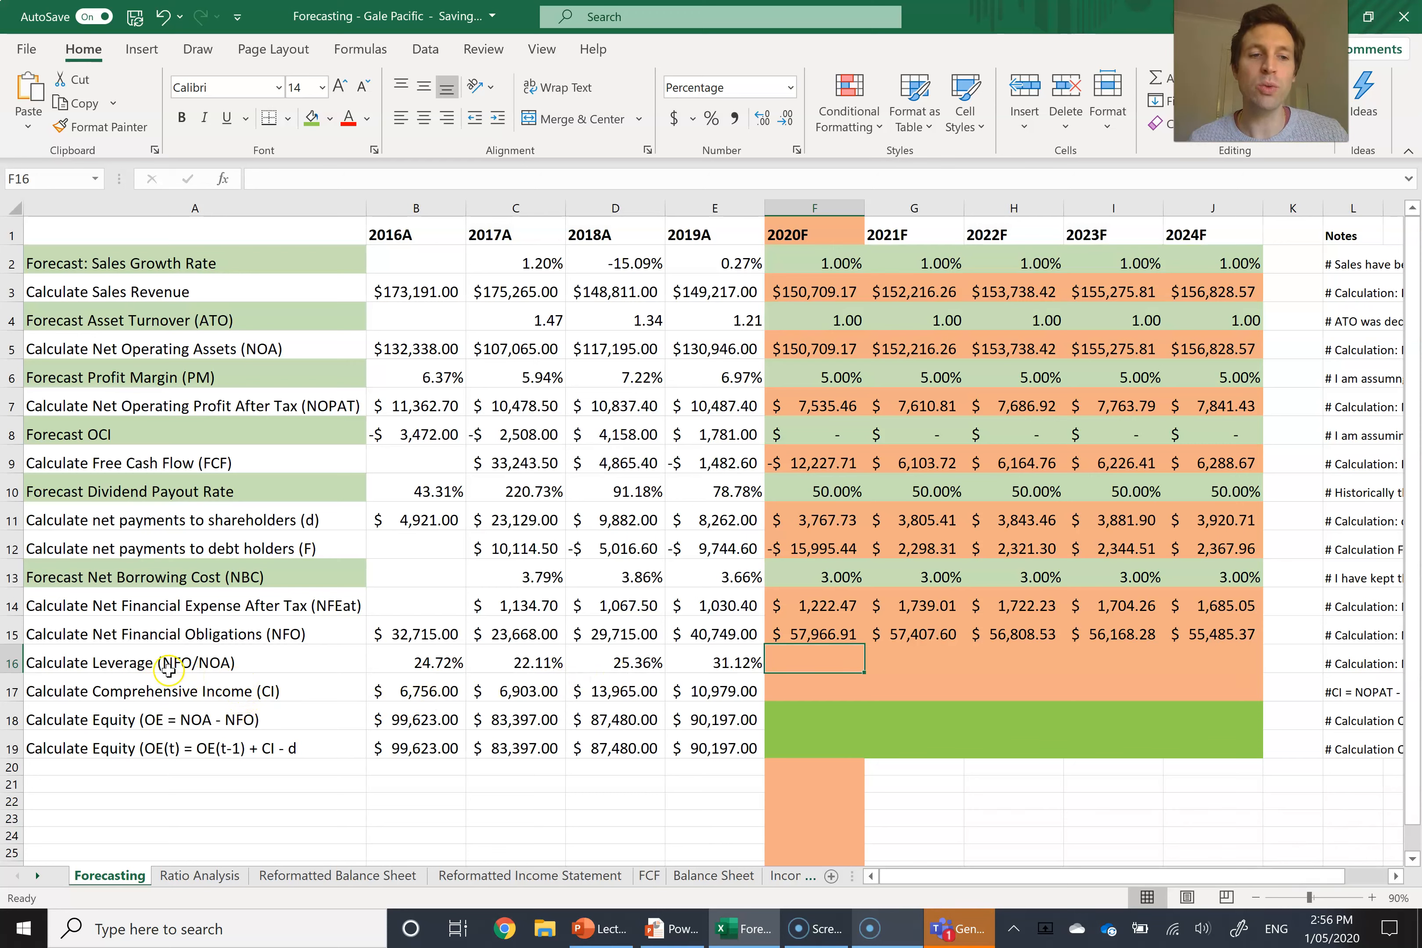
pyautogui.click(311, 629)
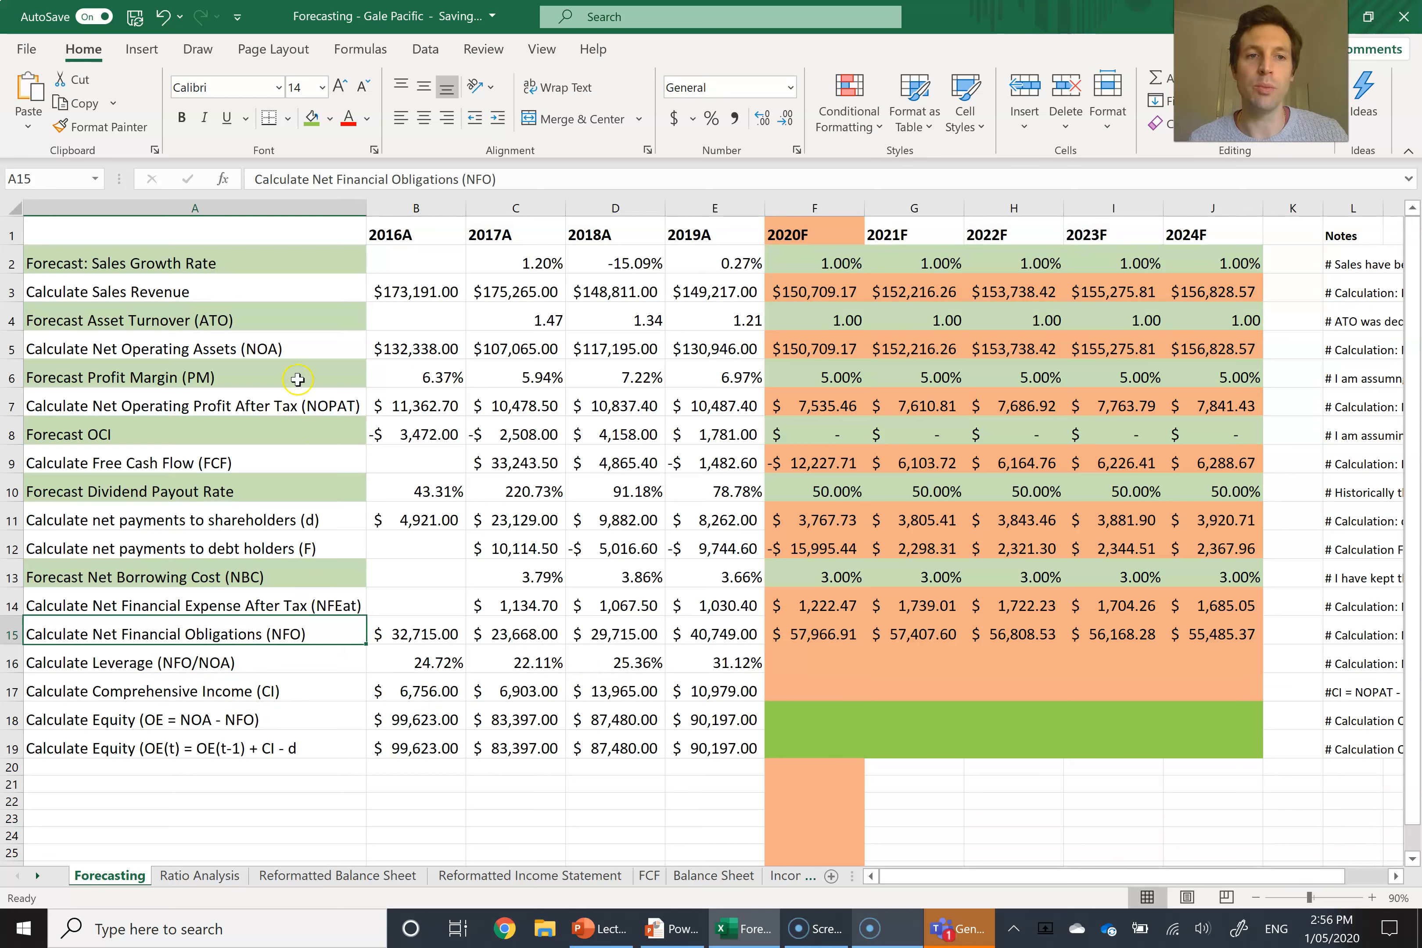
pyautogui.click(315, 343)
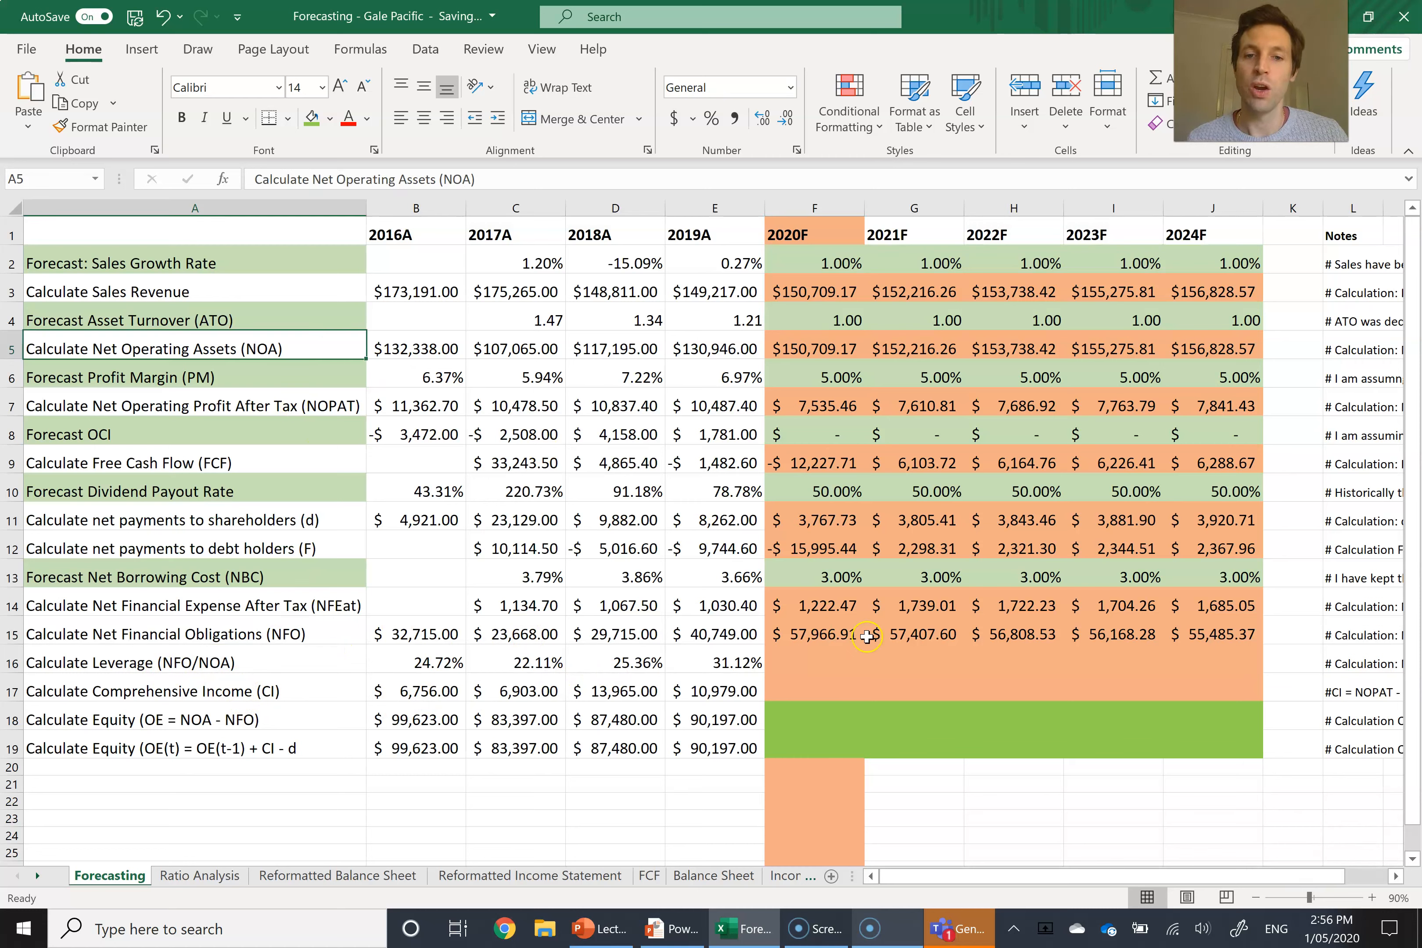
pyautogui.click(795, 658)
pyautogui.write('=')
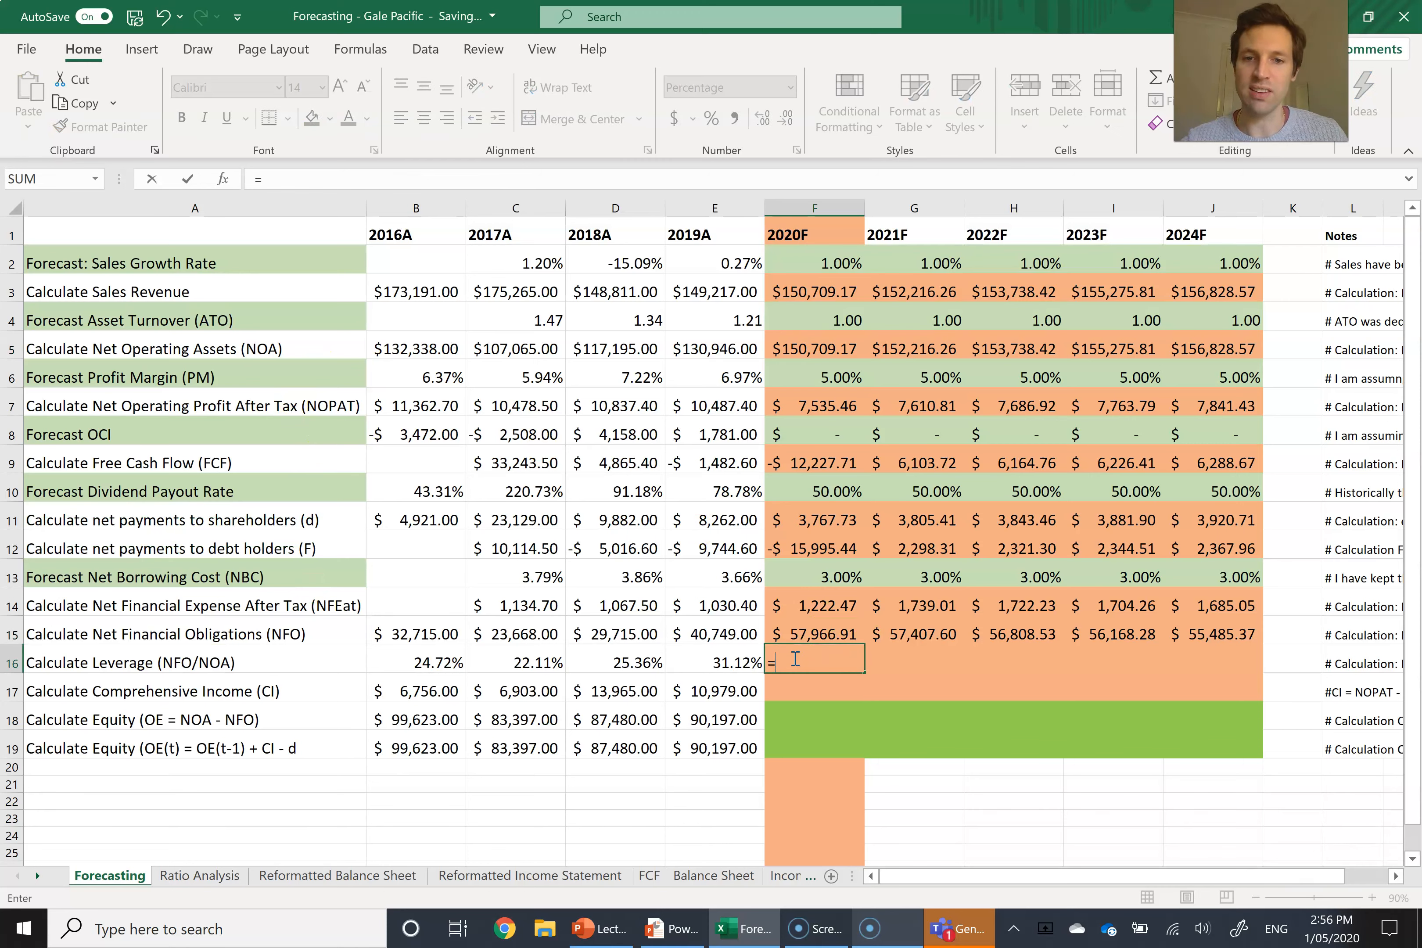
pyautogui.click(807, 630)
pyautogui.write('/')
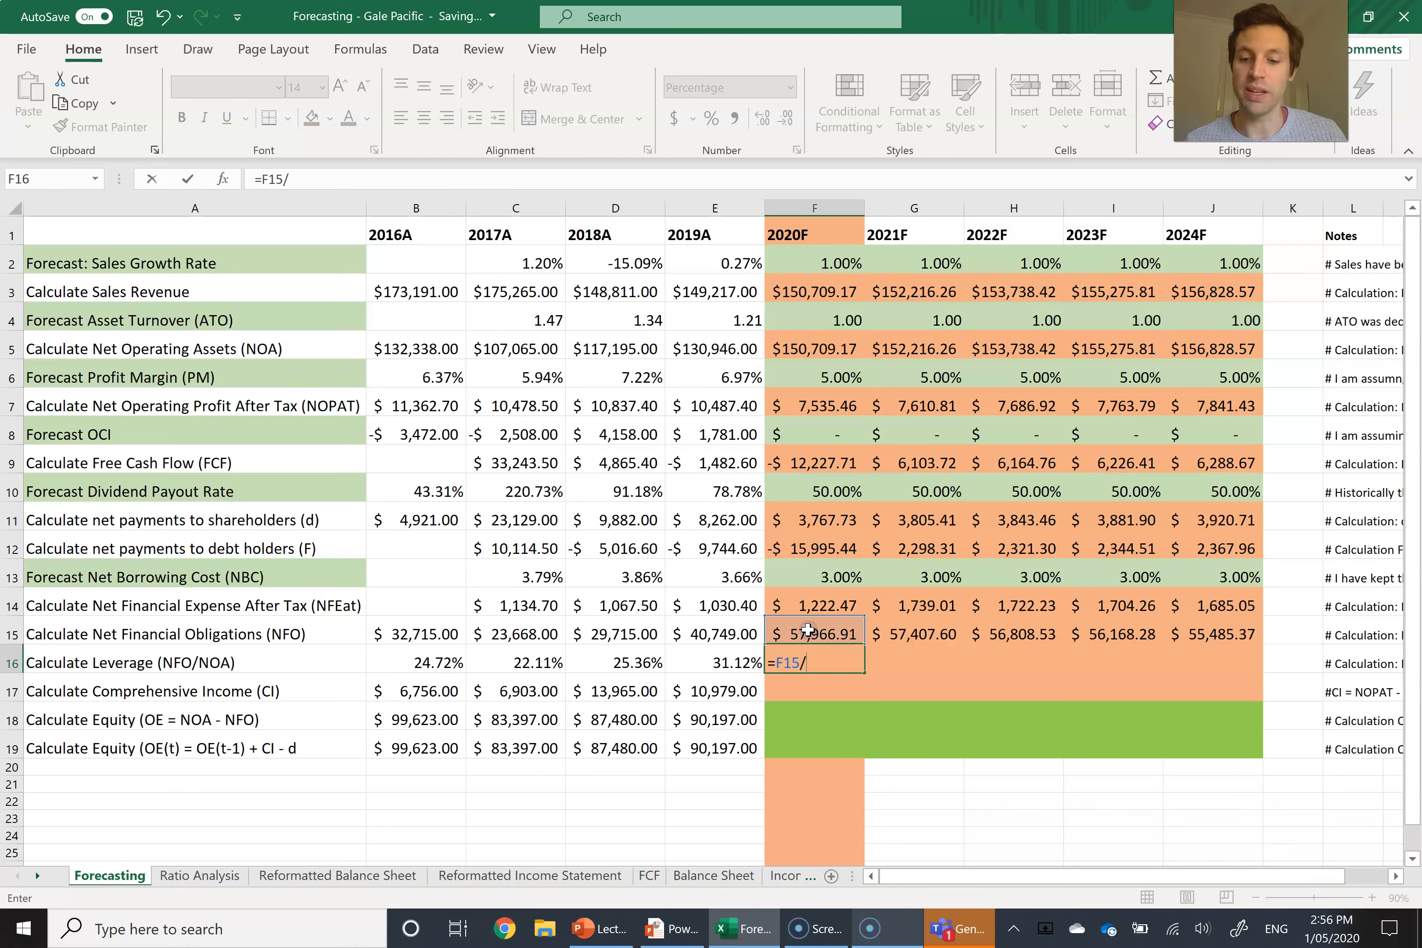
pyautogui.click(828, 350)
pyautogui.hotkey('ctrl', 'Return')
pyautogui.moveTo(865, 672); pyautogui.dragTo(1252, 660)
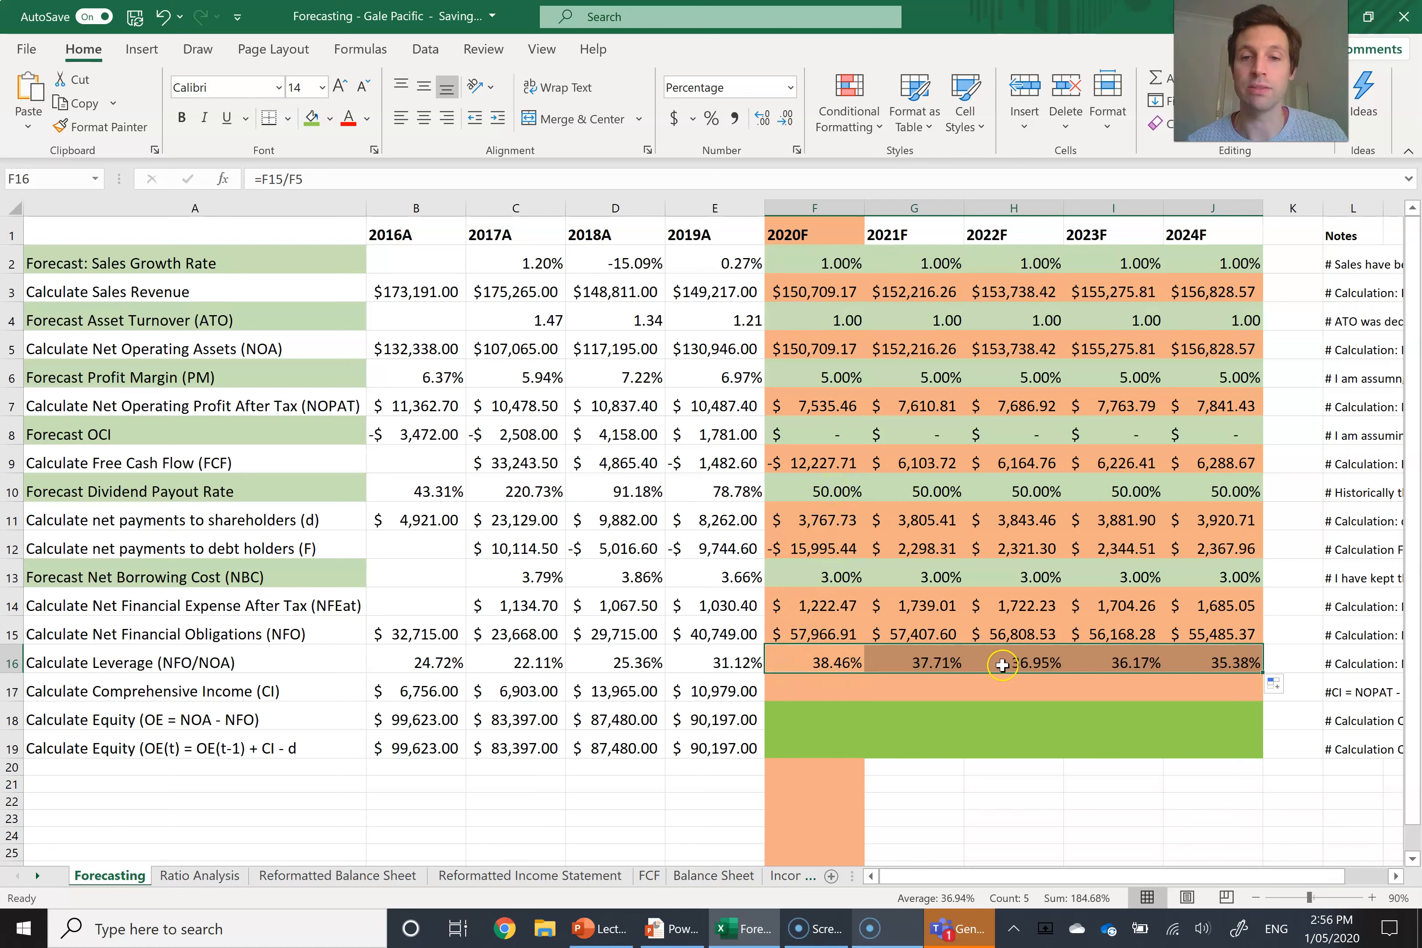
# Calculate 2020F comprehensive income in F17 with =F7-F14, NOPAT less net financial expense, and fill it across through 2024F.
pyautogui.click(812, 687)
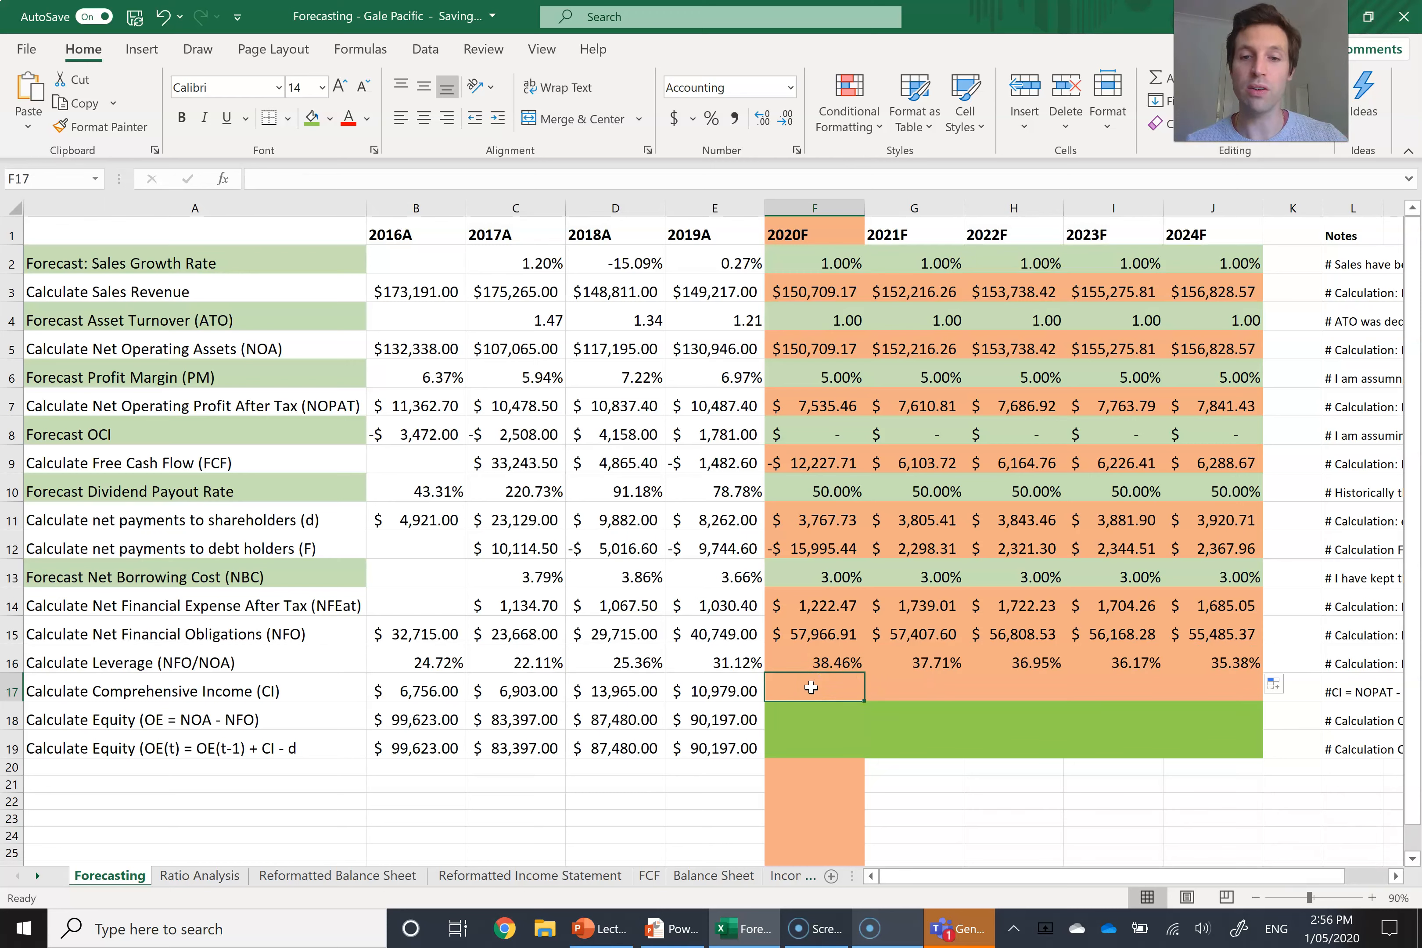
pyautogui.write('=')
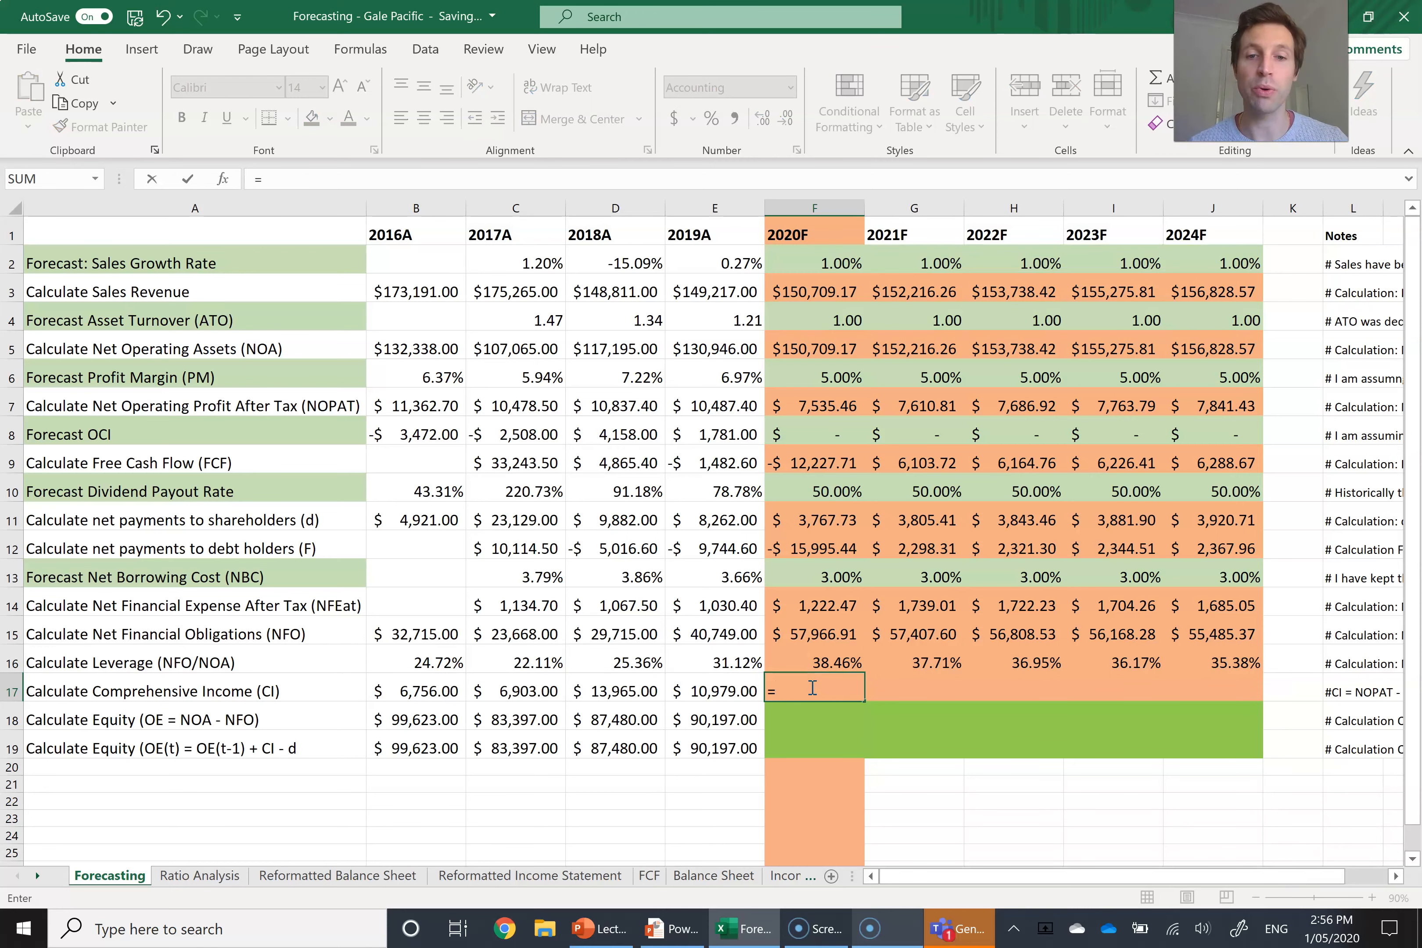
pyautogui.click(832, 403)
pyautogui.write('-')
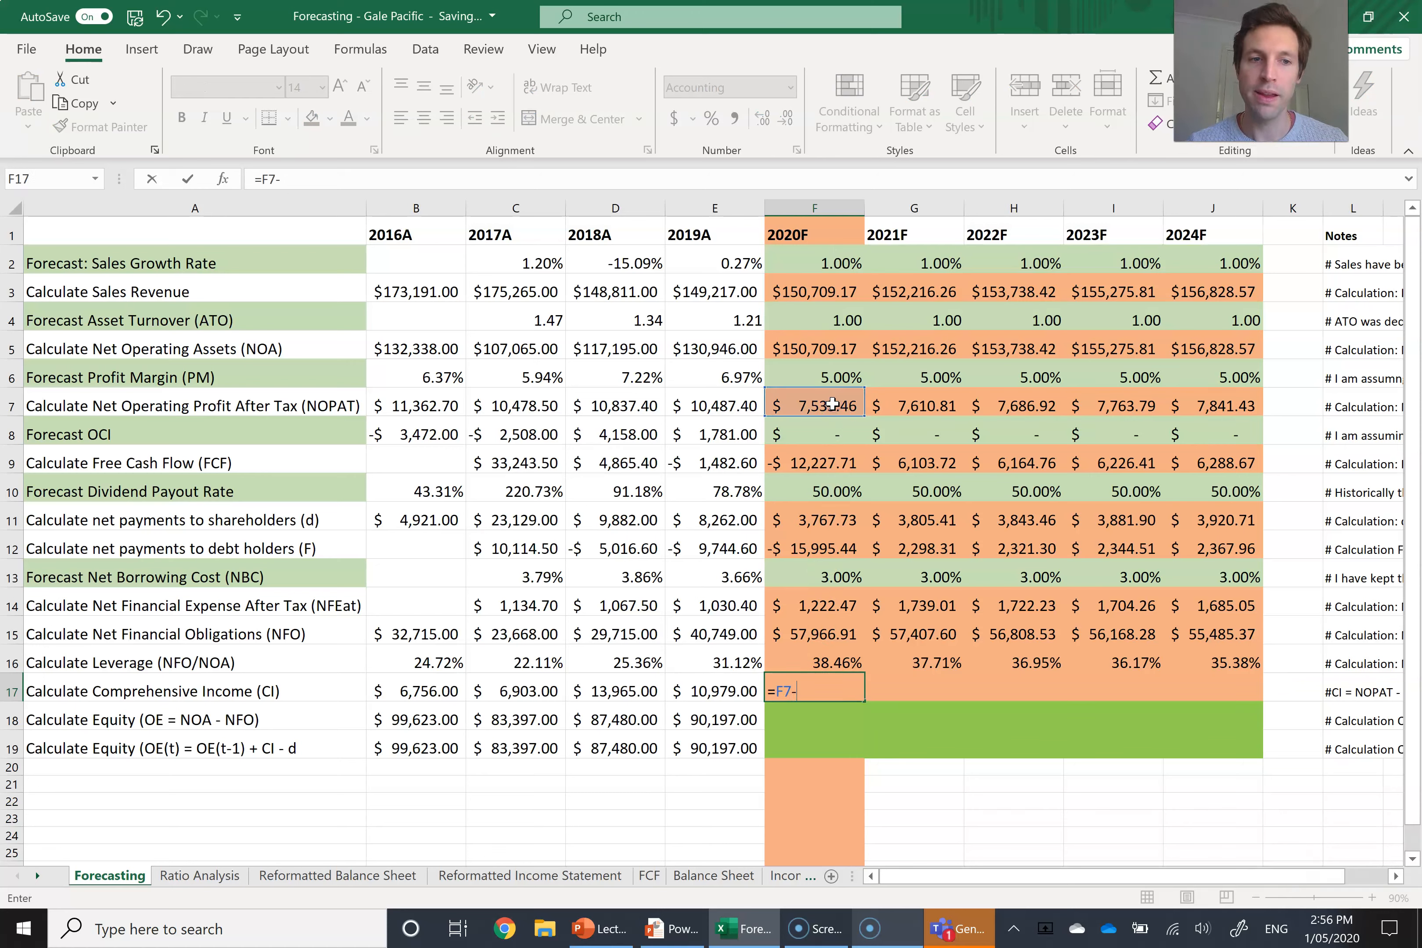
pyautogui.click(817, 608)
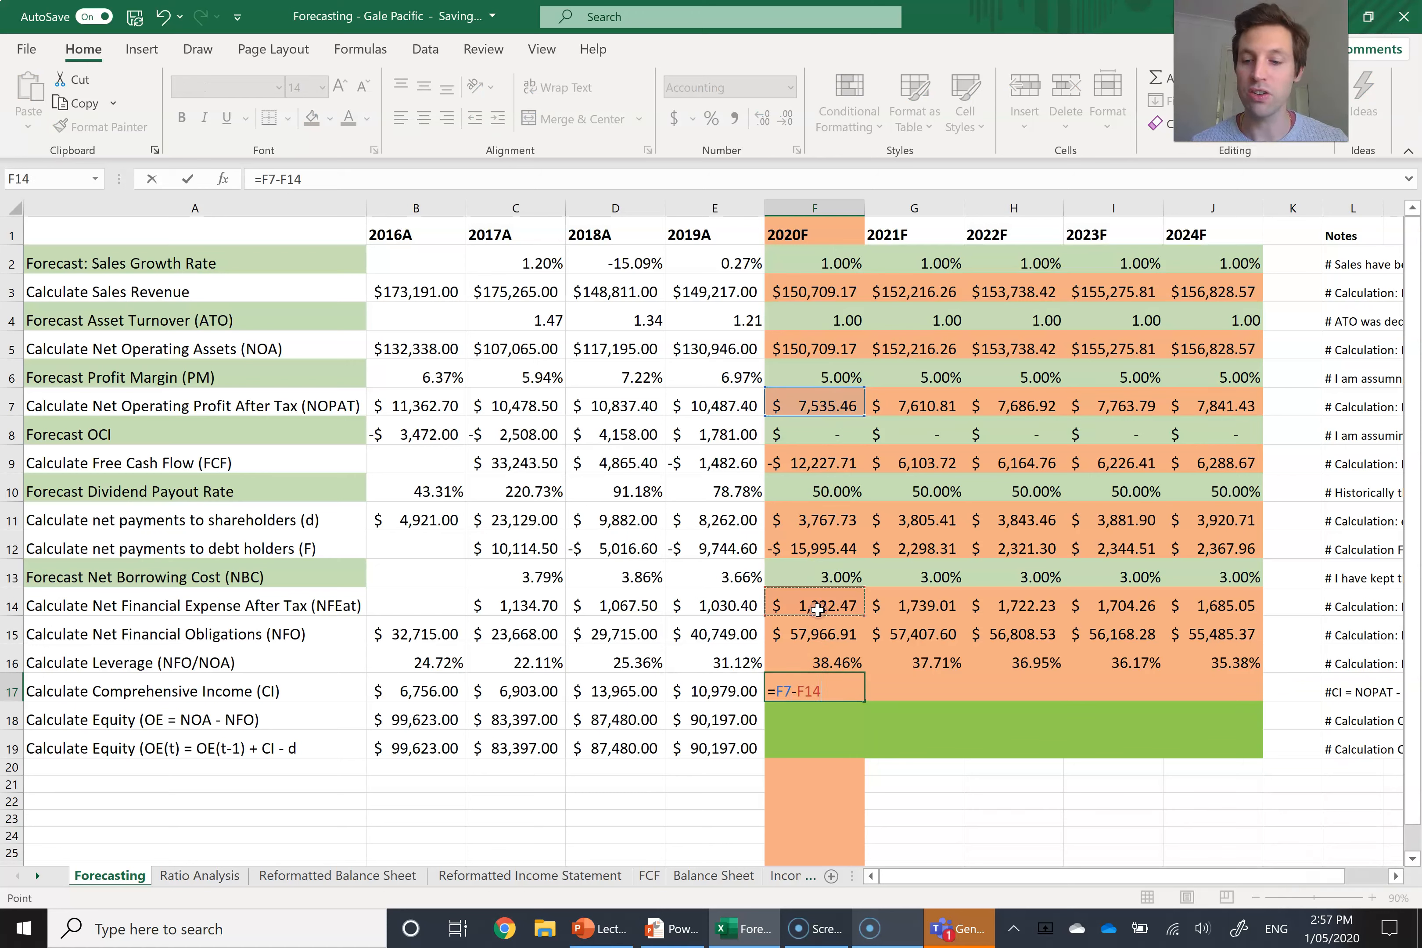
pyautogui.press('Return')
pyautogui.click(820, 692)
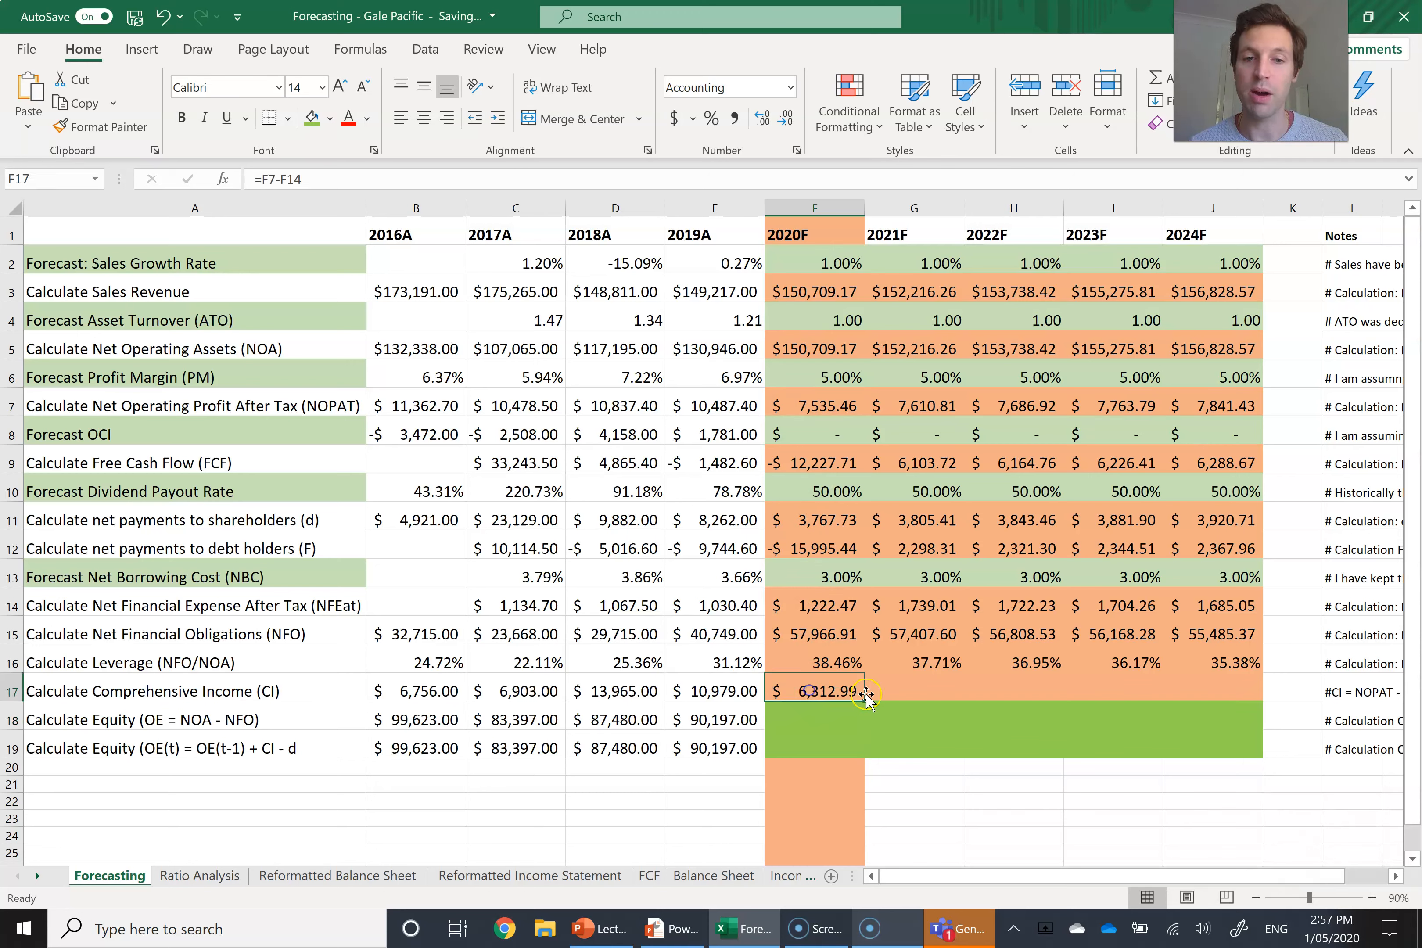
pyautogui.moveTo(865, 697); pyautogui.dragTo(1234, 715)
# Calculate 2020F equity in F18 with =F5-F15, net operating assets less net financial obligations, and fill it across through 2024F.
pyautogui.click(792, 716)
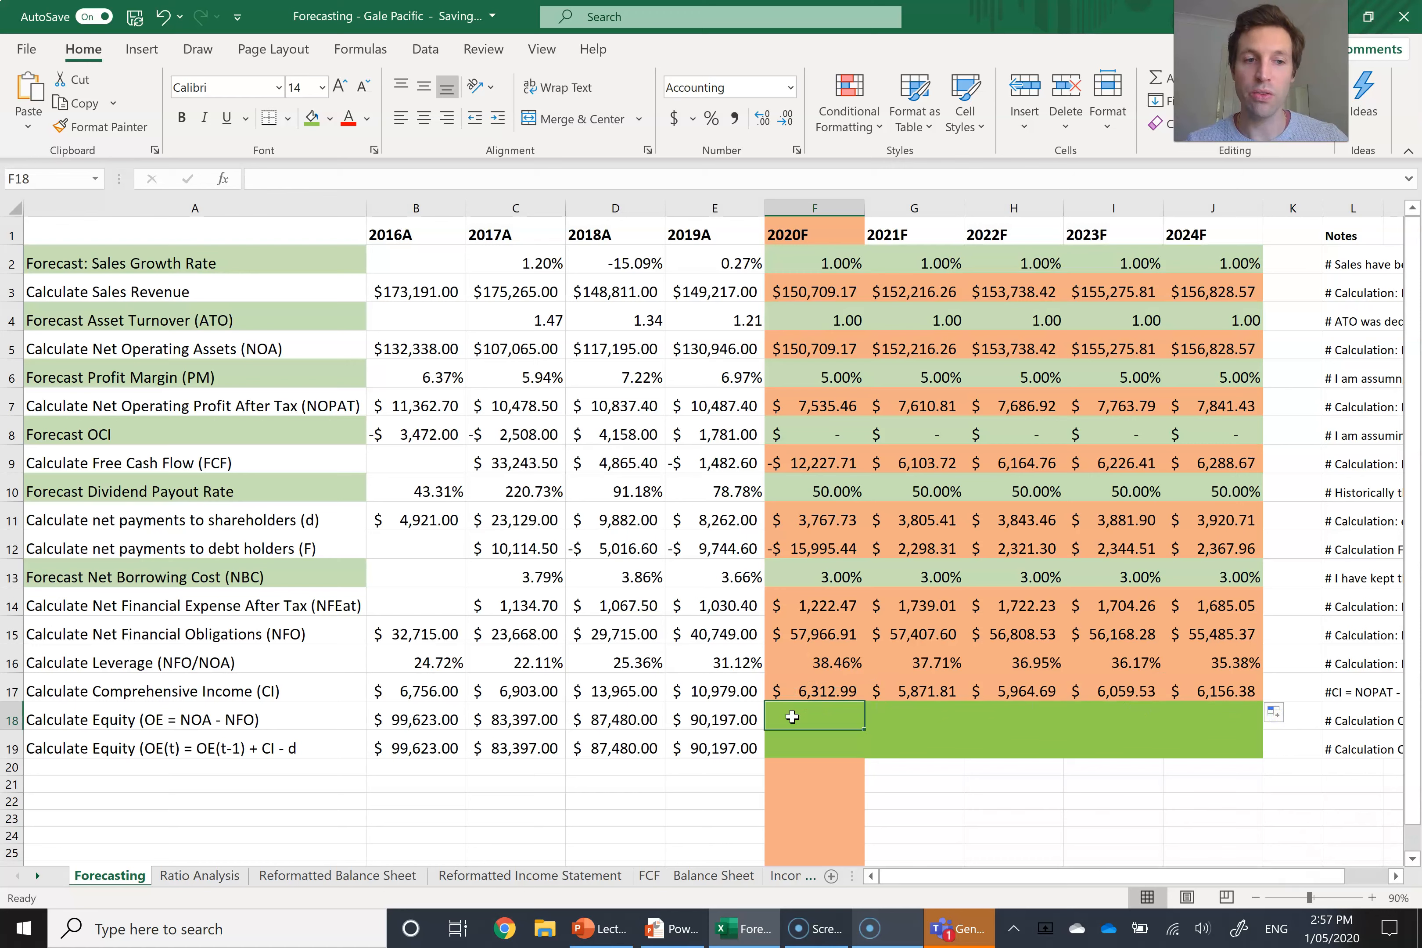
pyautogui.write('=')
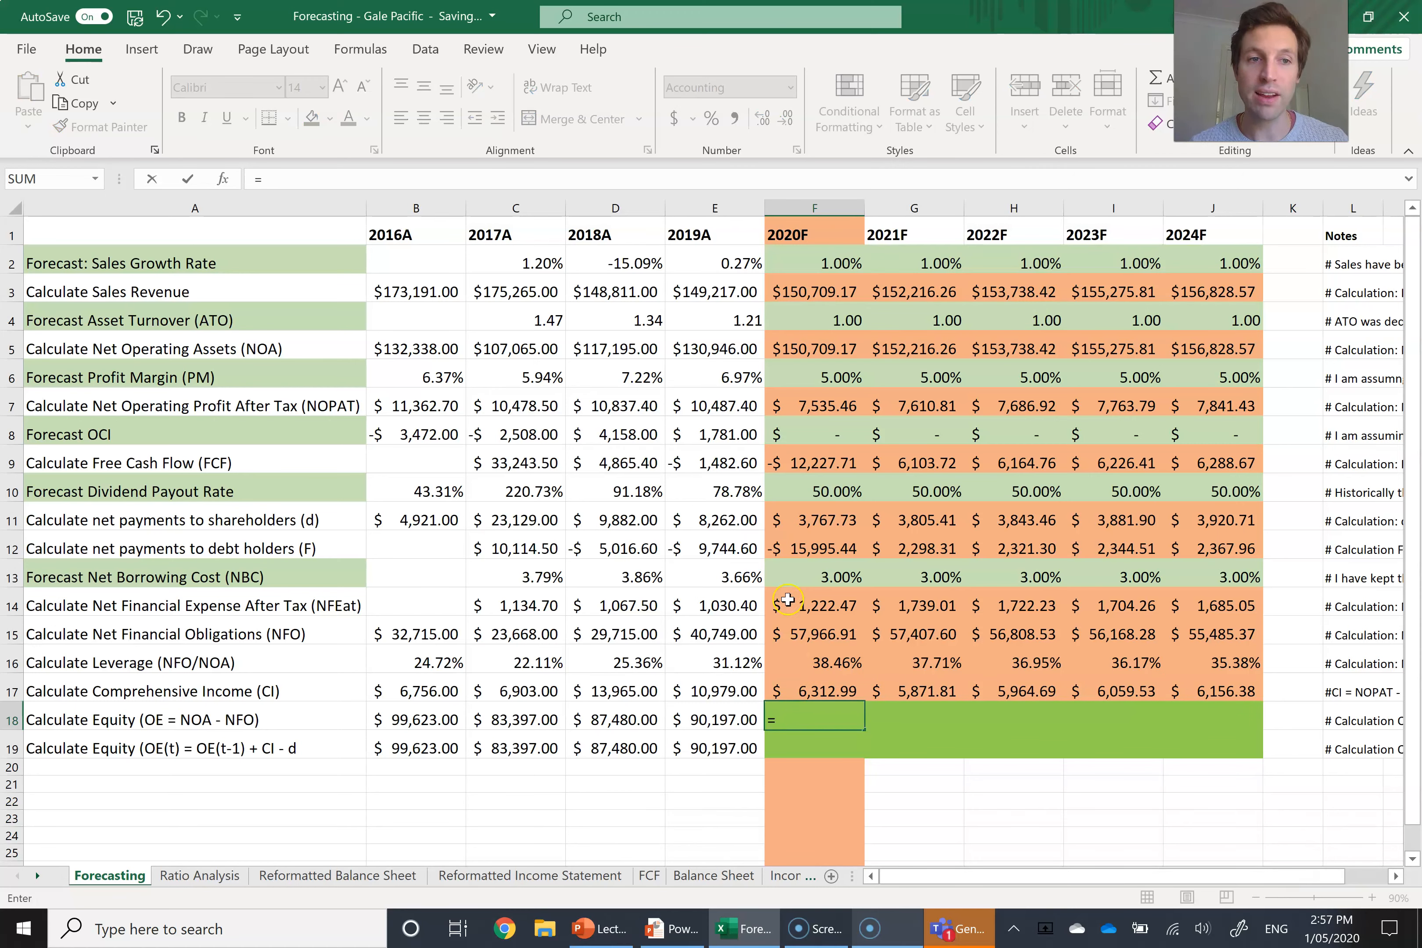
pyautogui.click(801, 351)
pyautogui.write('-')
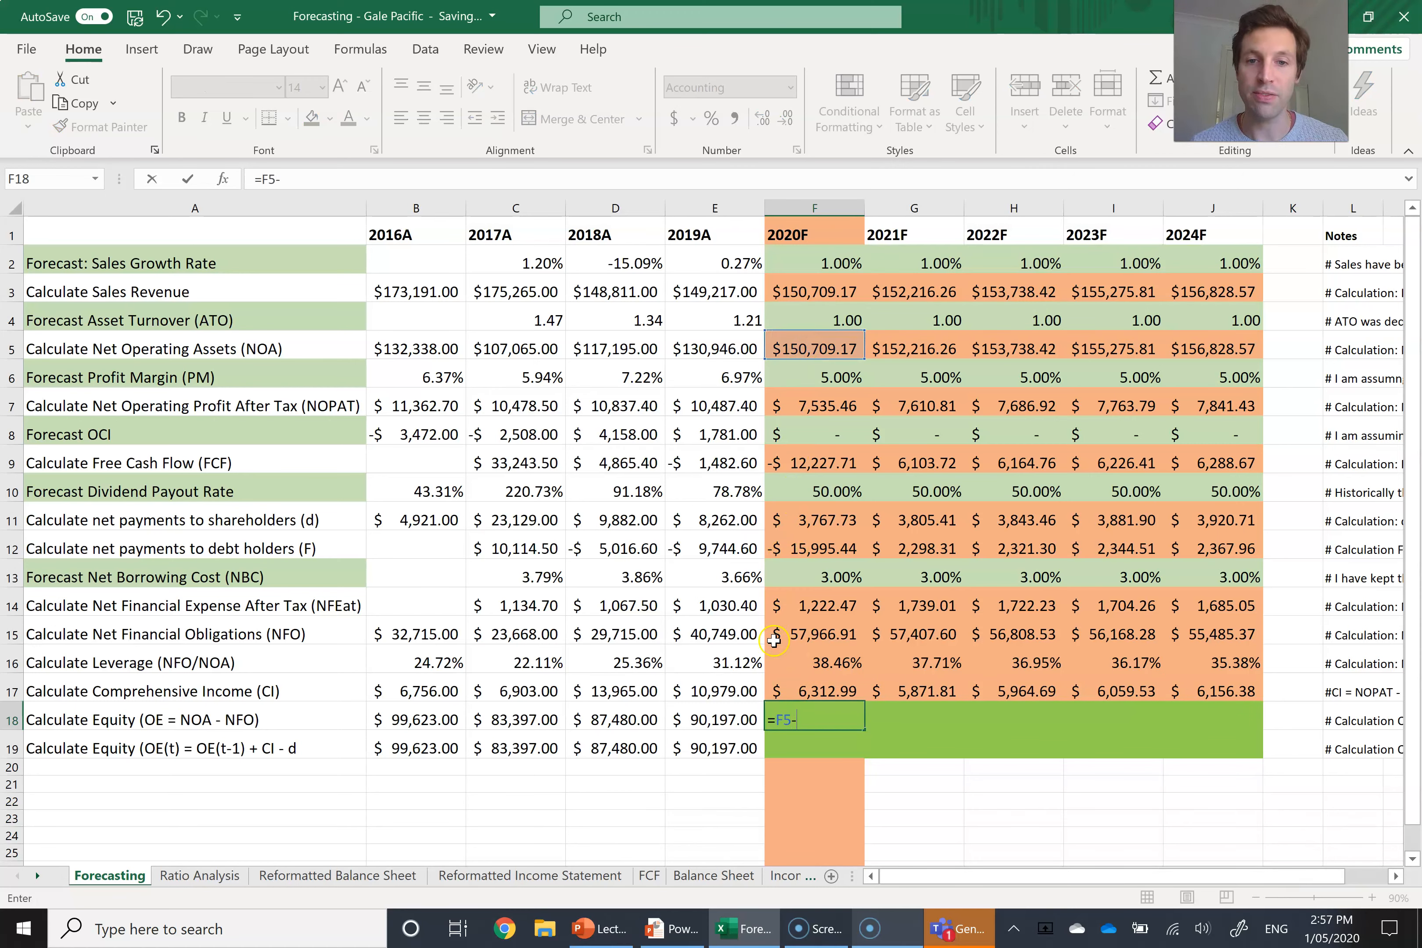
pyautogui.click(809, 638)
pyautogui.press('Return')
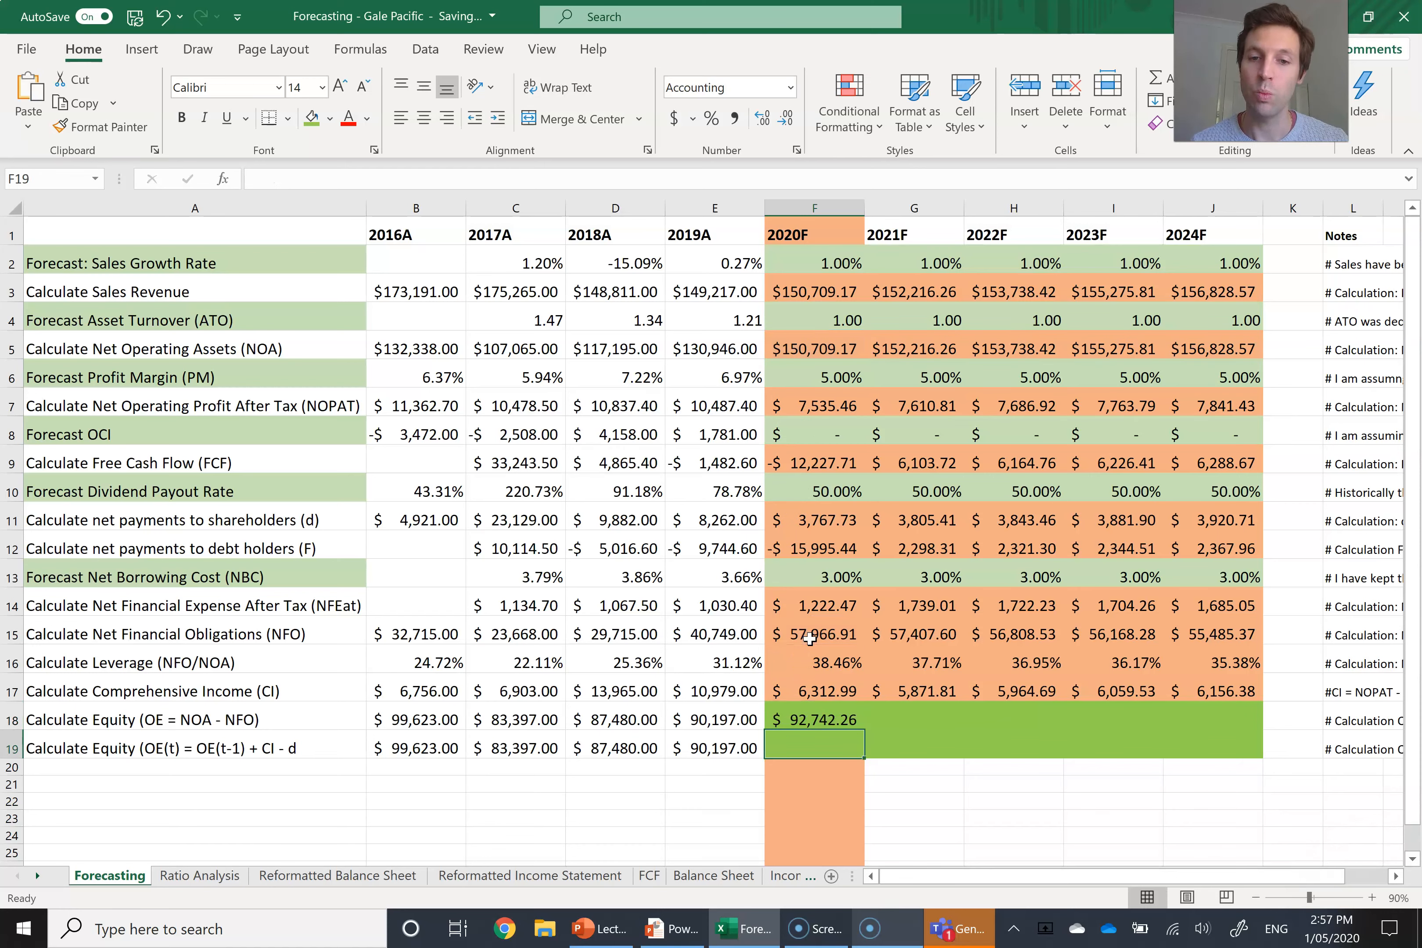
pyautogui.click(817, 721)
pyautogui.moveTo(869, 729); pyautogui.dragTo(1236, 725)
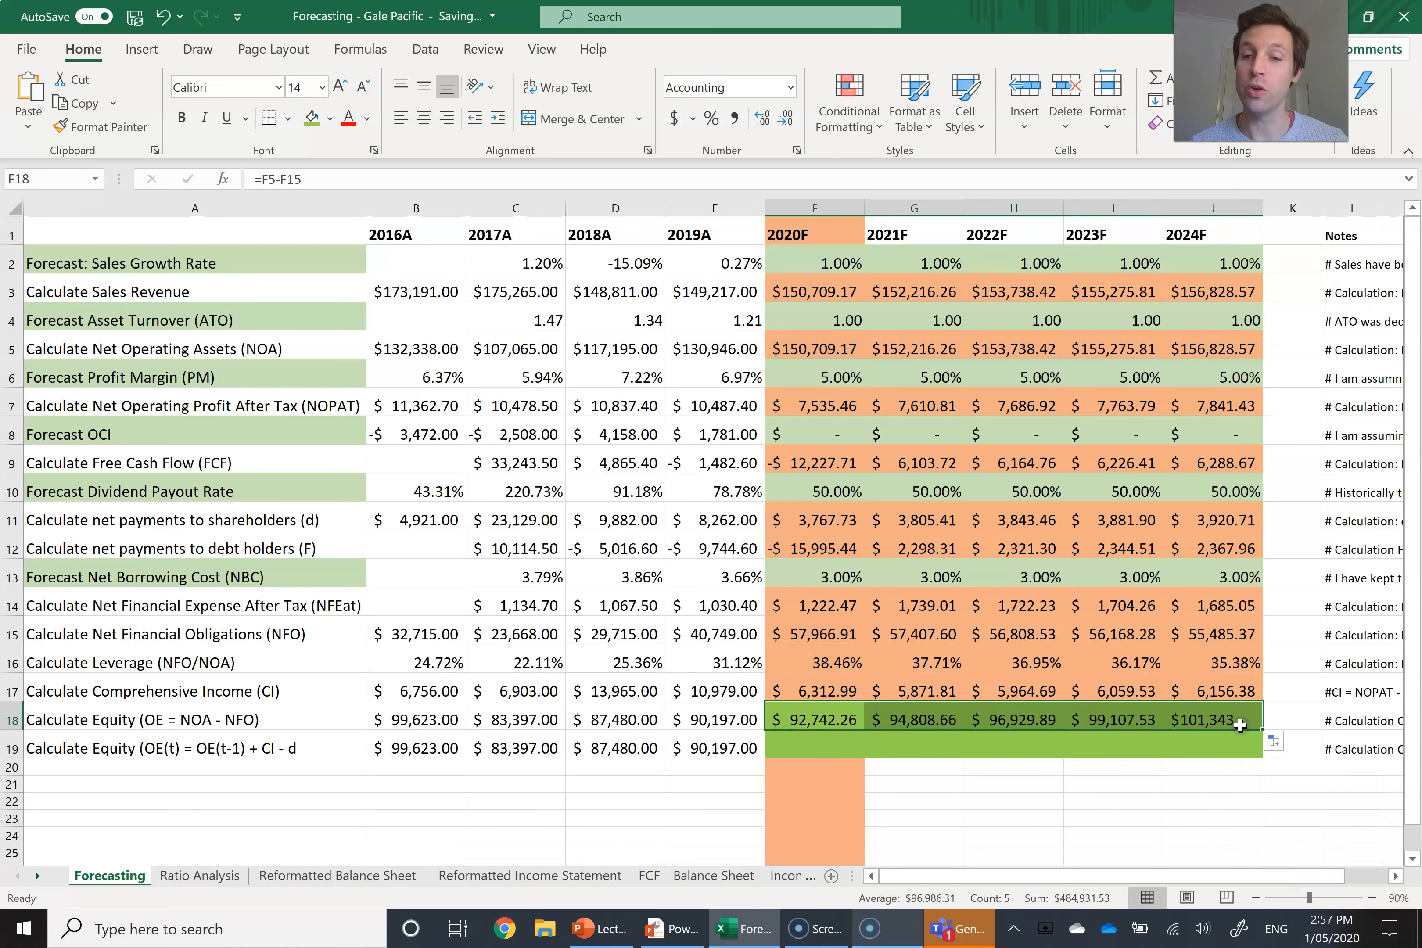
# Calculate 2020F equity in F19 with =E19+F17-F11, prior-year equity plus comprehensive income less net payments to shareholders.
pyautogui.click(812, 749)
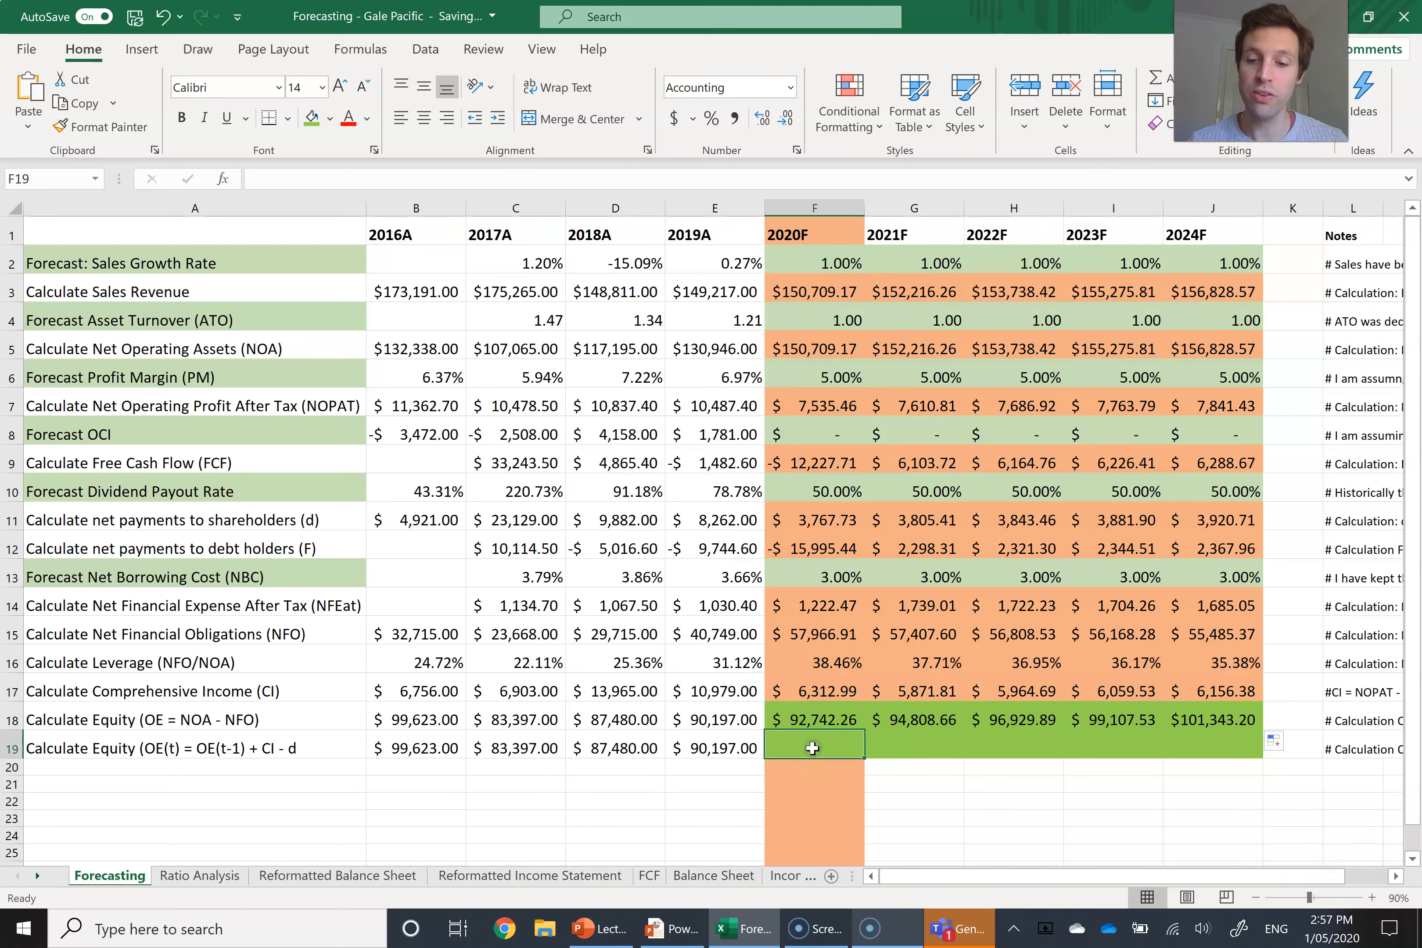
pyautogui.write('=')
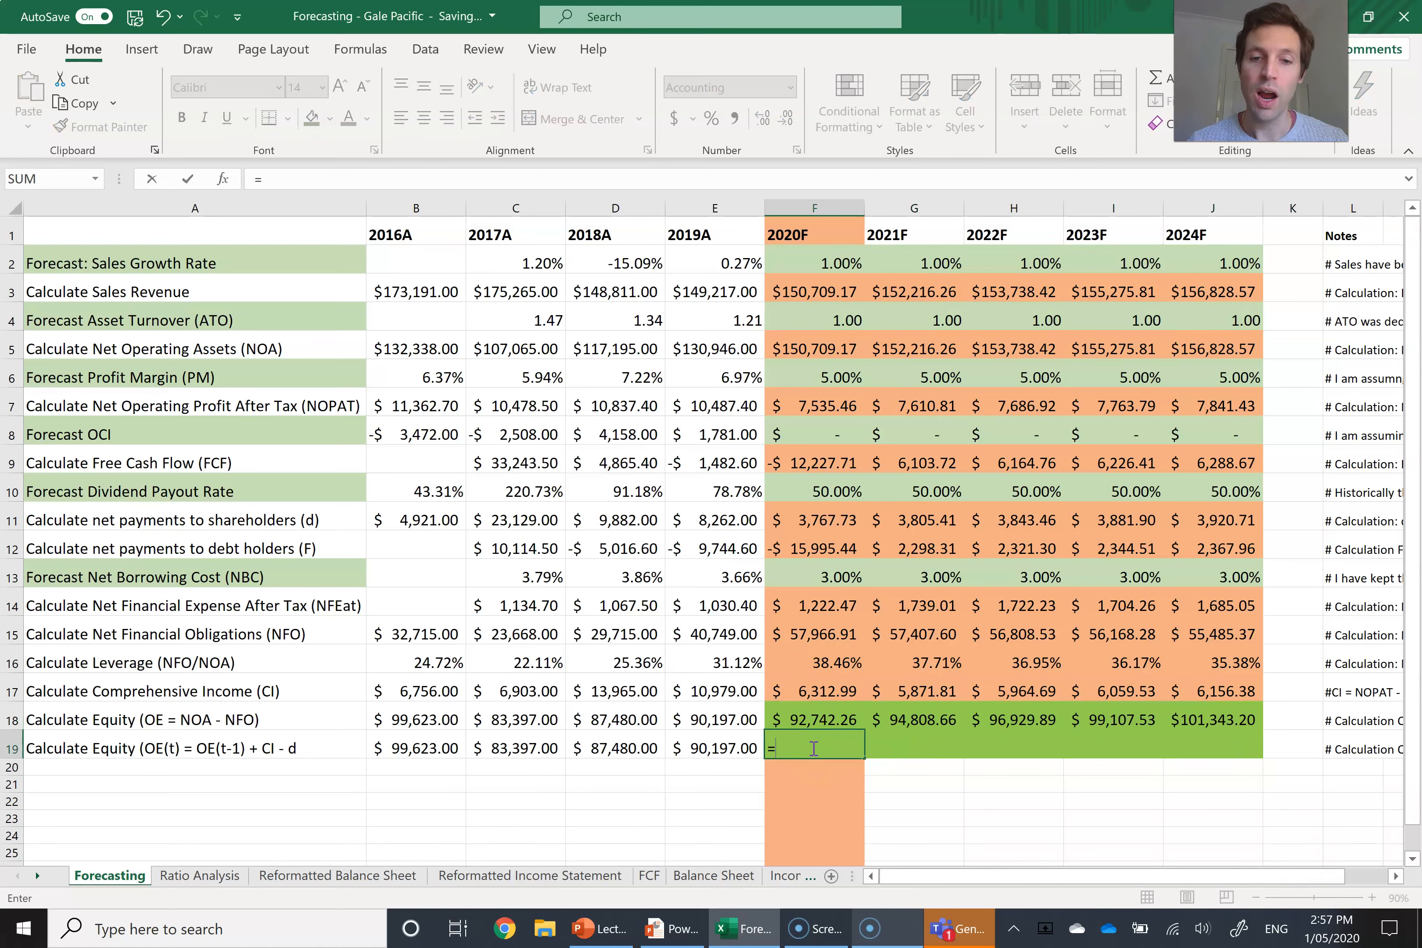
pyautogui.click(682, 746)
pyautogui.write('+')
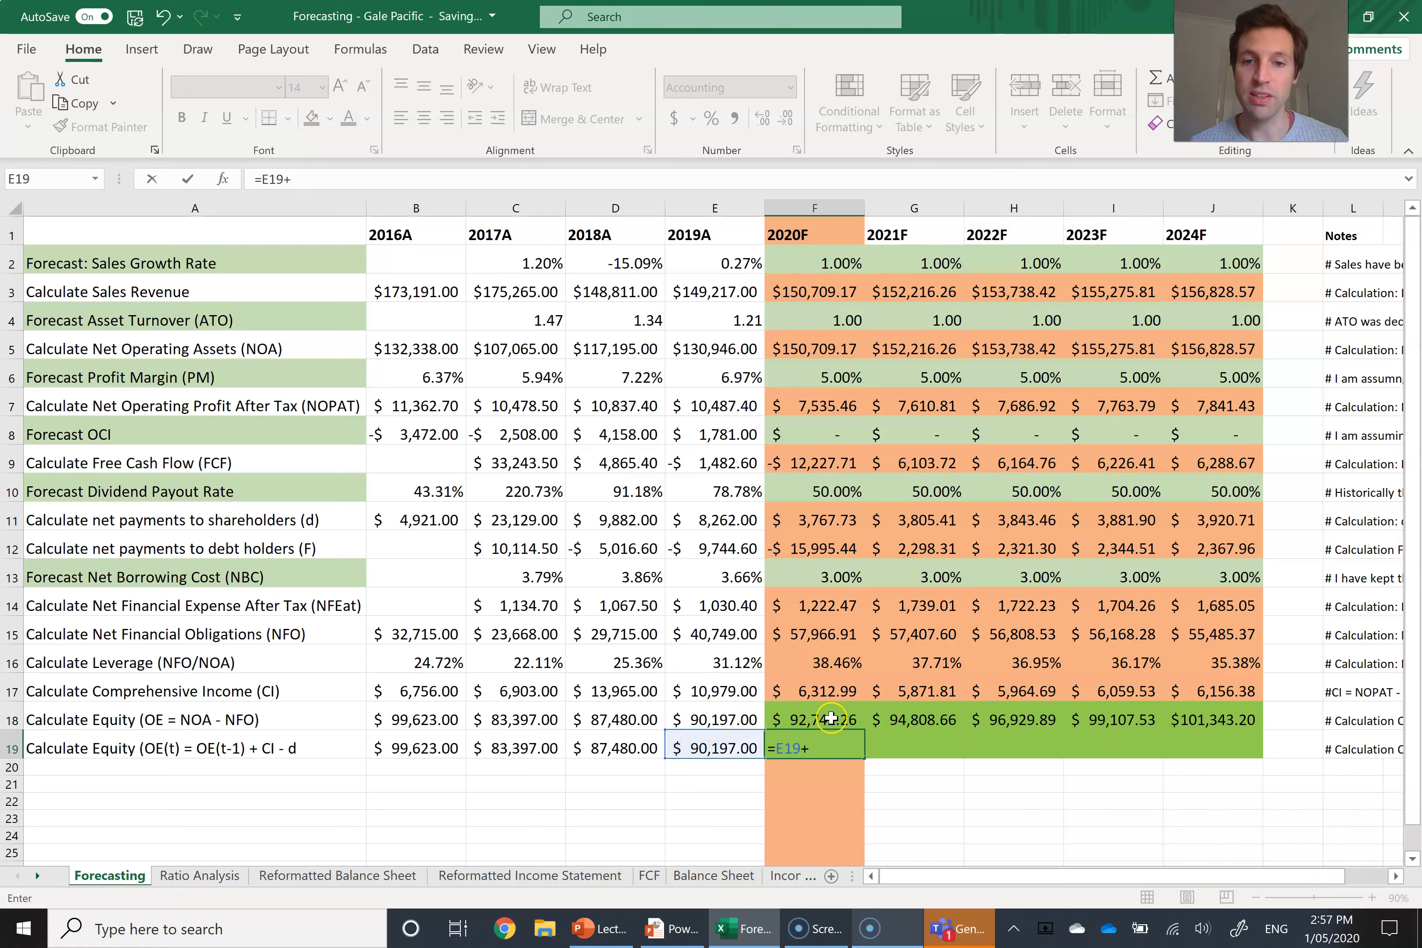
pyautogui.click(830, 690)
pyautogui.write('-')
pyautogui.click(828, 519)
pyautogui.press('Return')
# Compare the two 2020F equity formulas in F18 and F19, and fill the F19 formula across through 2024F.
pyautogui.click(788, 710)
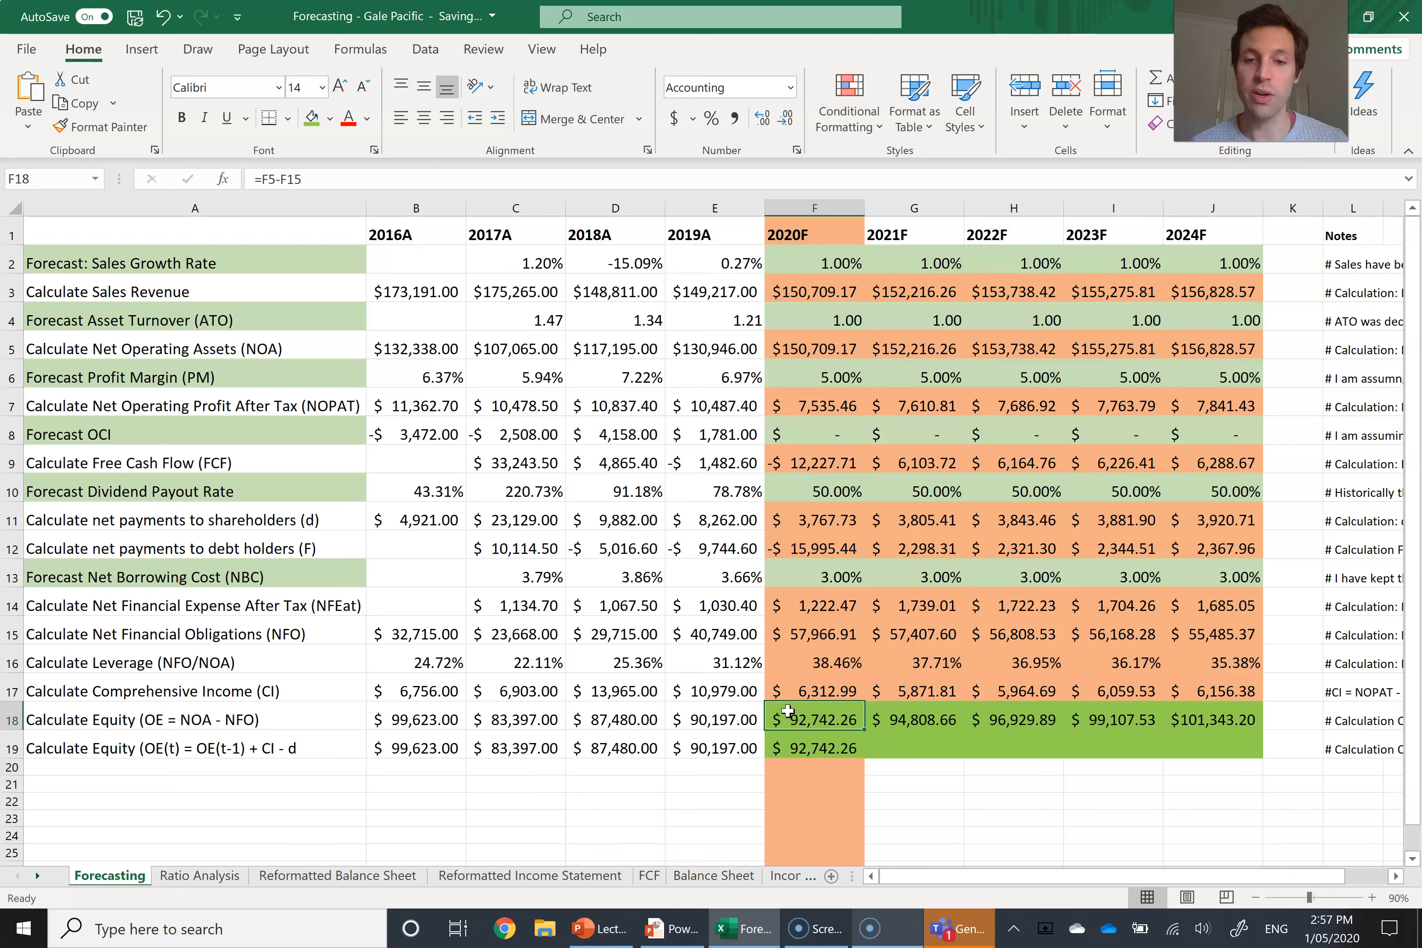
pyautogui.press('Down')
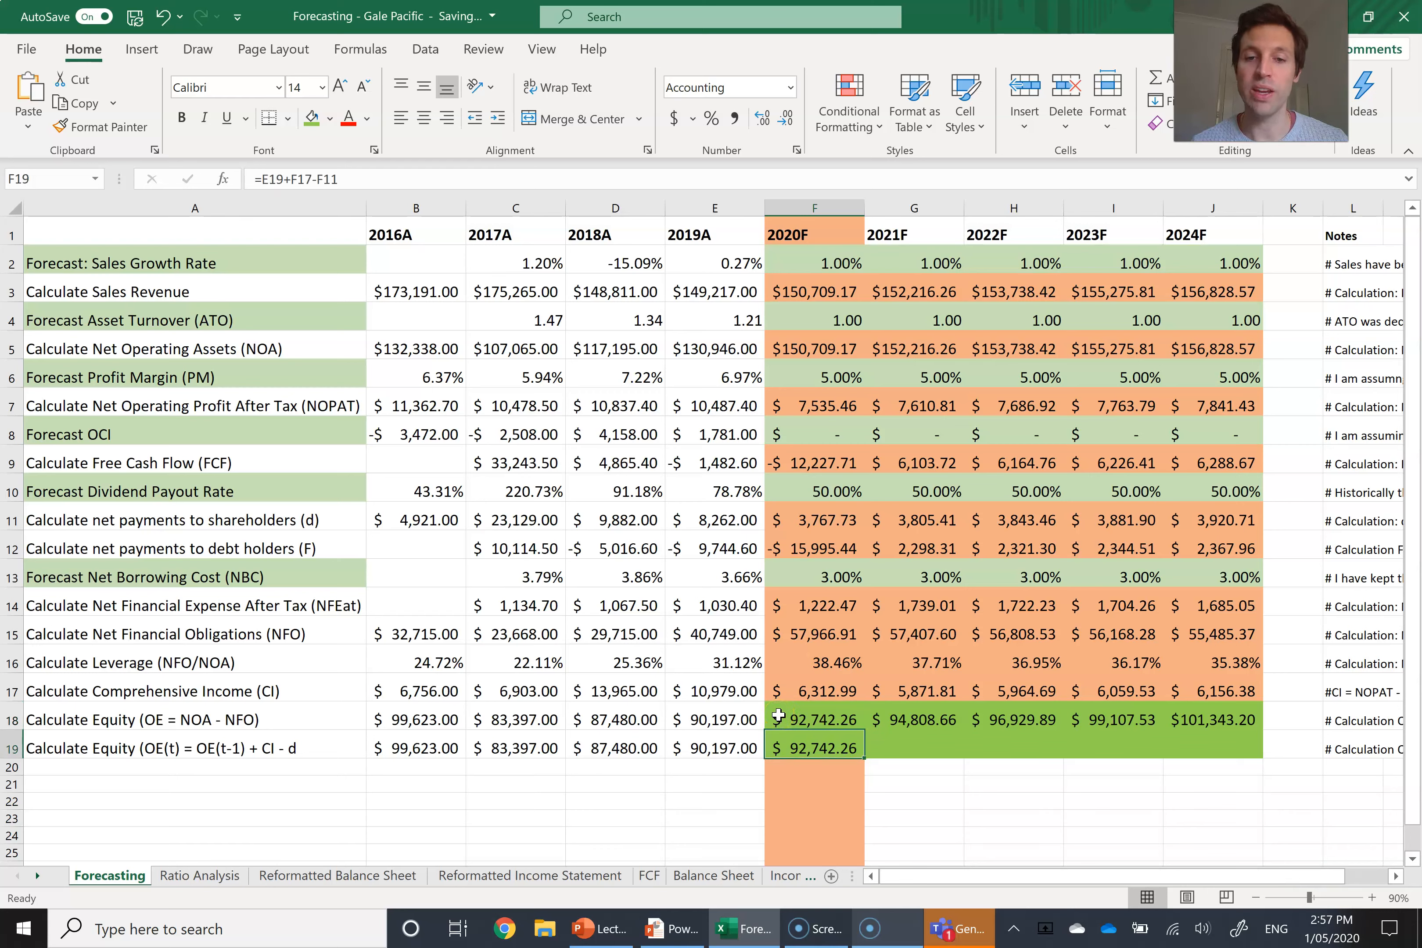
pyautogui.moveTo(864, 759); pyautogui.dragTo(1263, 753)
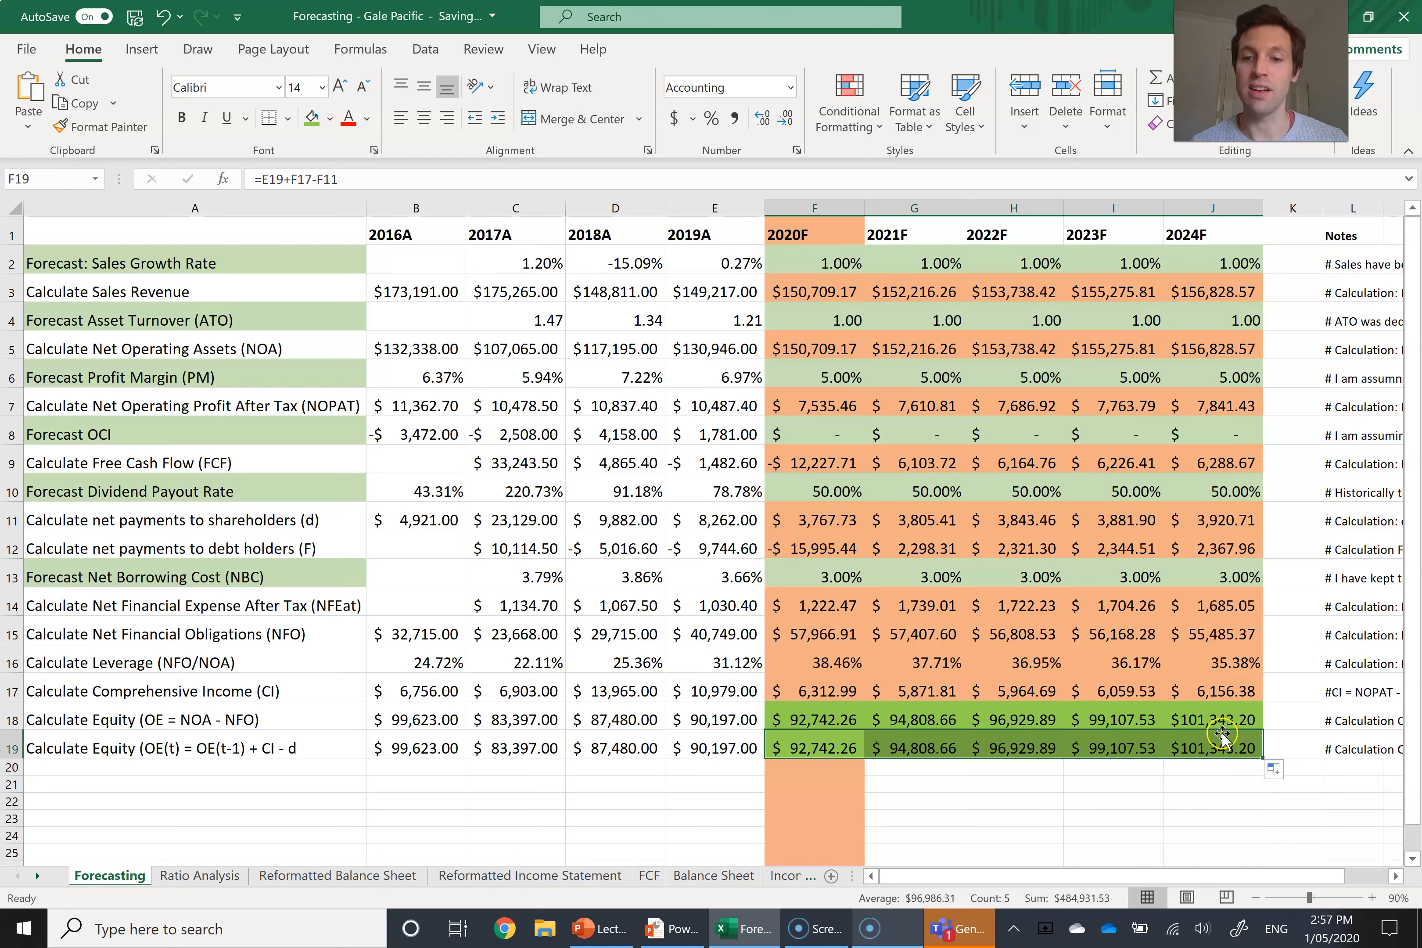
pyautogui.click(1283, 724)
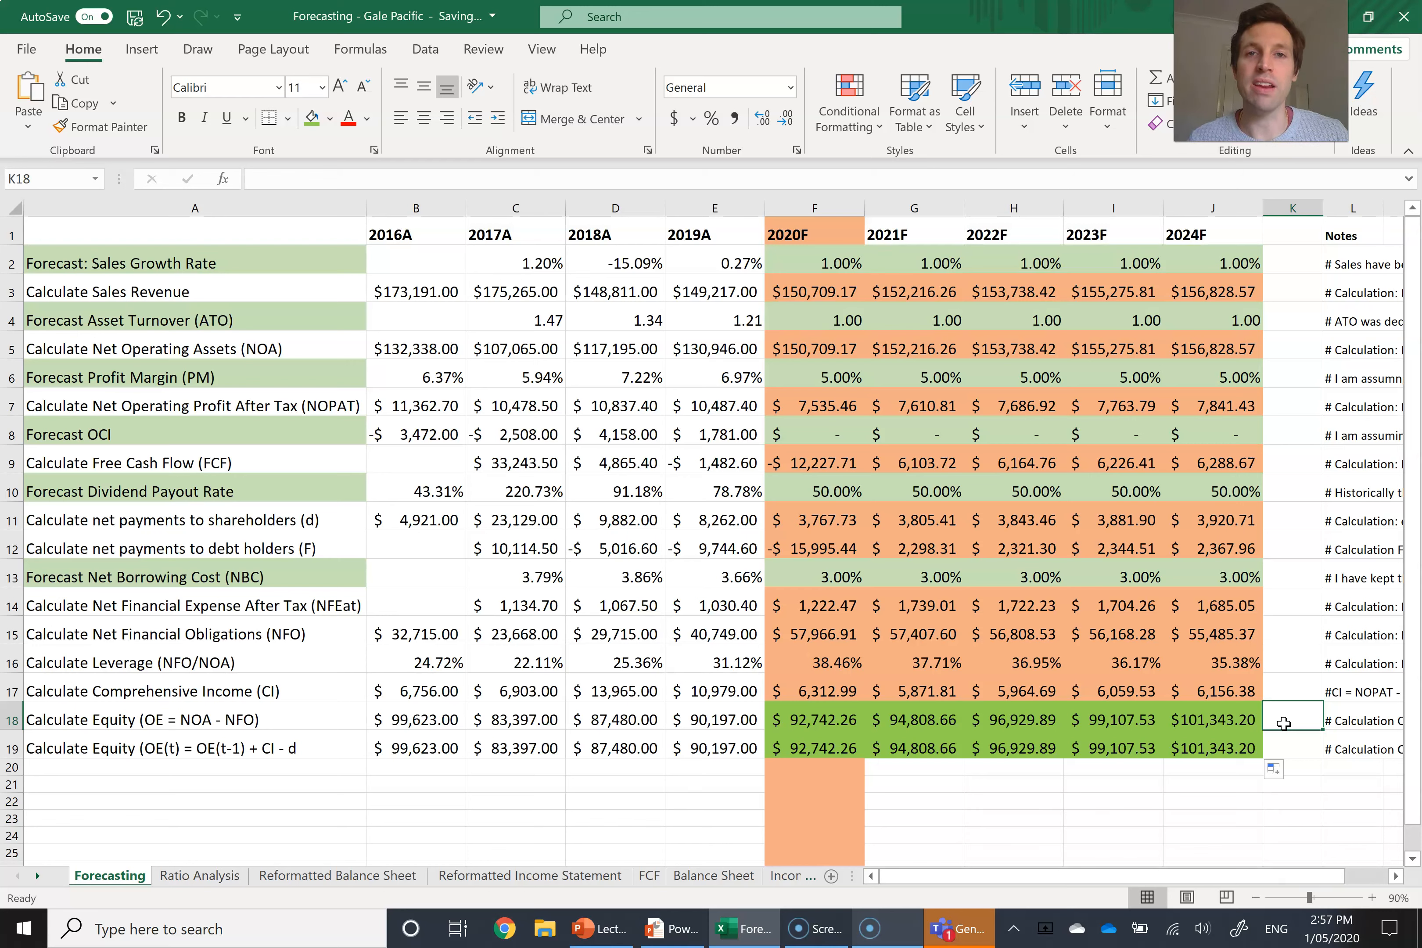
# Review the 2020F–2024F assumptions for sales growth rate, asset turnover and profit margin.
pyautogui.moveTo(826, 261); pyautogui.dragTo(1205, 269)
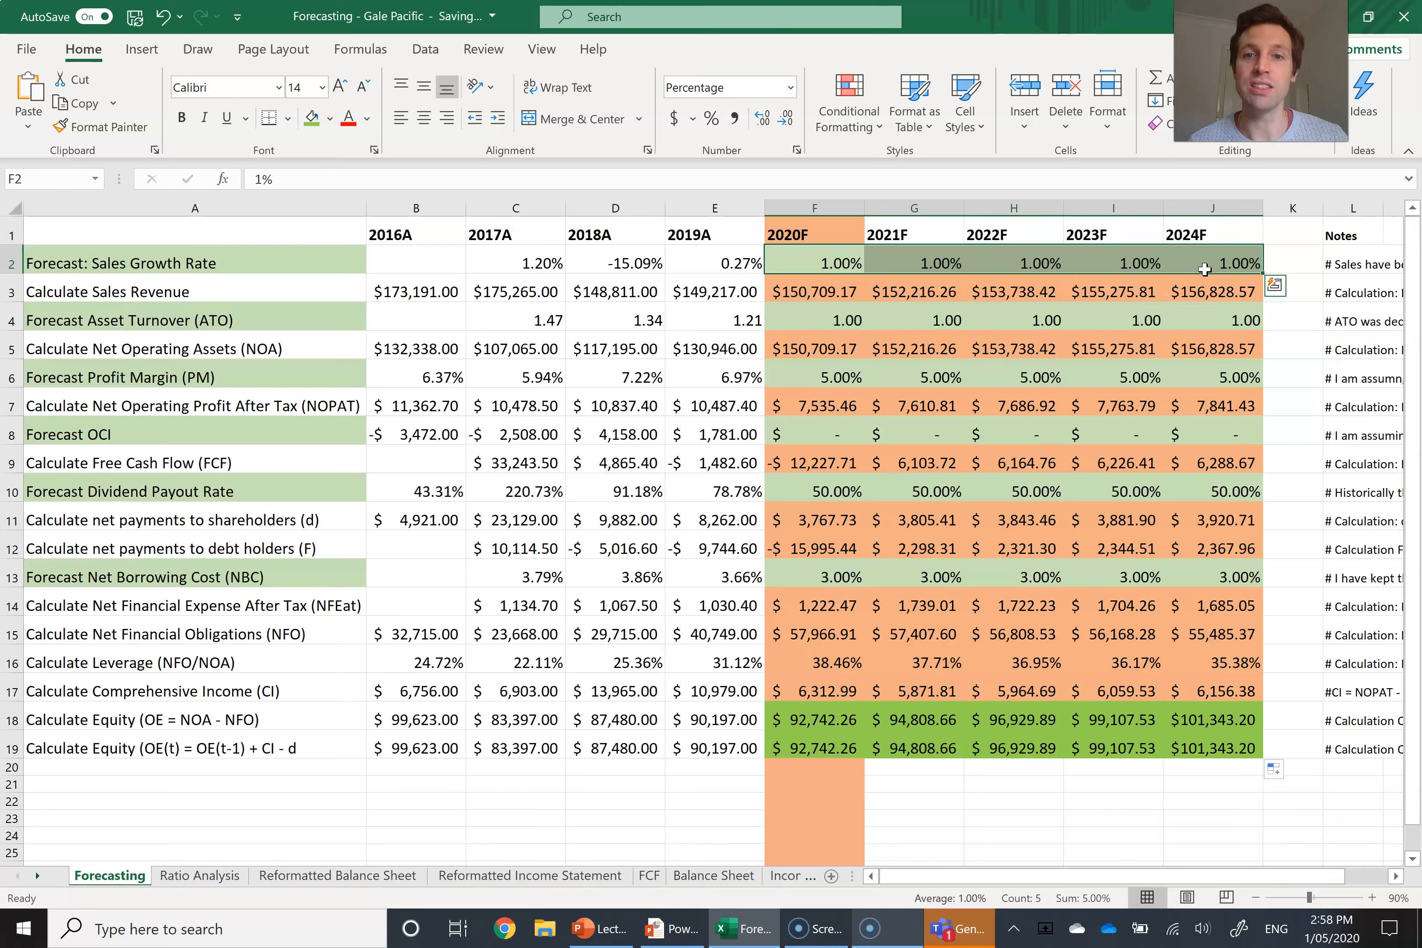
pyautogui.moveTo(802, 321); pyautogui.dragTo(1213, 321)
pyautogui.click(832, 377)
pyautogui.moveTo(832, 378); pyautogui.dragTo(1268, 385)
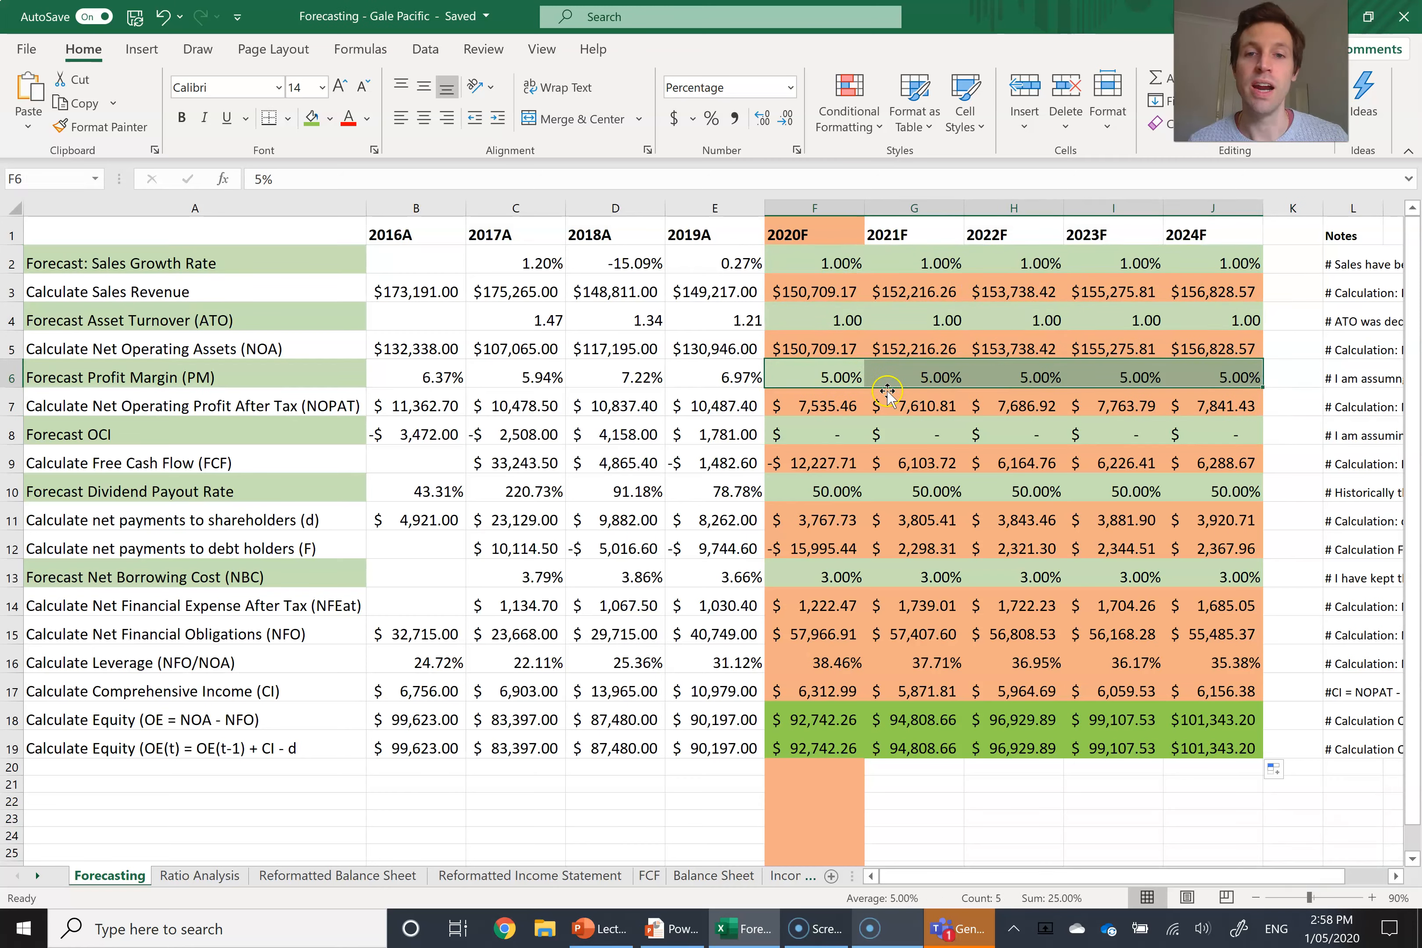
# Examine the Notes column for the assumption and calculation explanations, including free cash flow, and return to the forecast table.
pyautogui.click(822, 401)
pyautogui.press('Right')
pyautogui.press('Right')
pyautogui.press('Right')
pyautogui.press('Right')
pyautogui.press('Right')
pyautogui.press('Right')
pyautogui.press('Right')
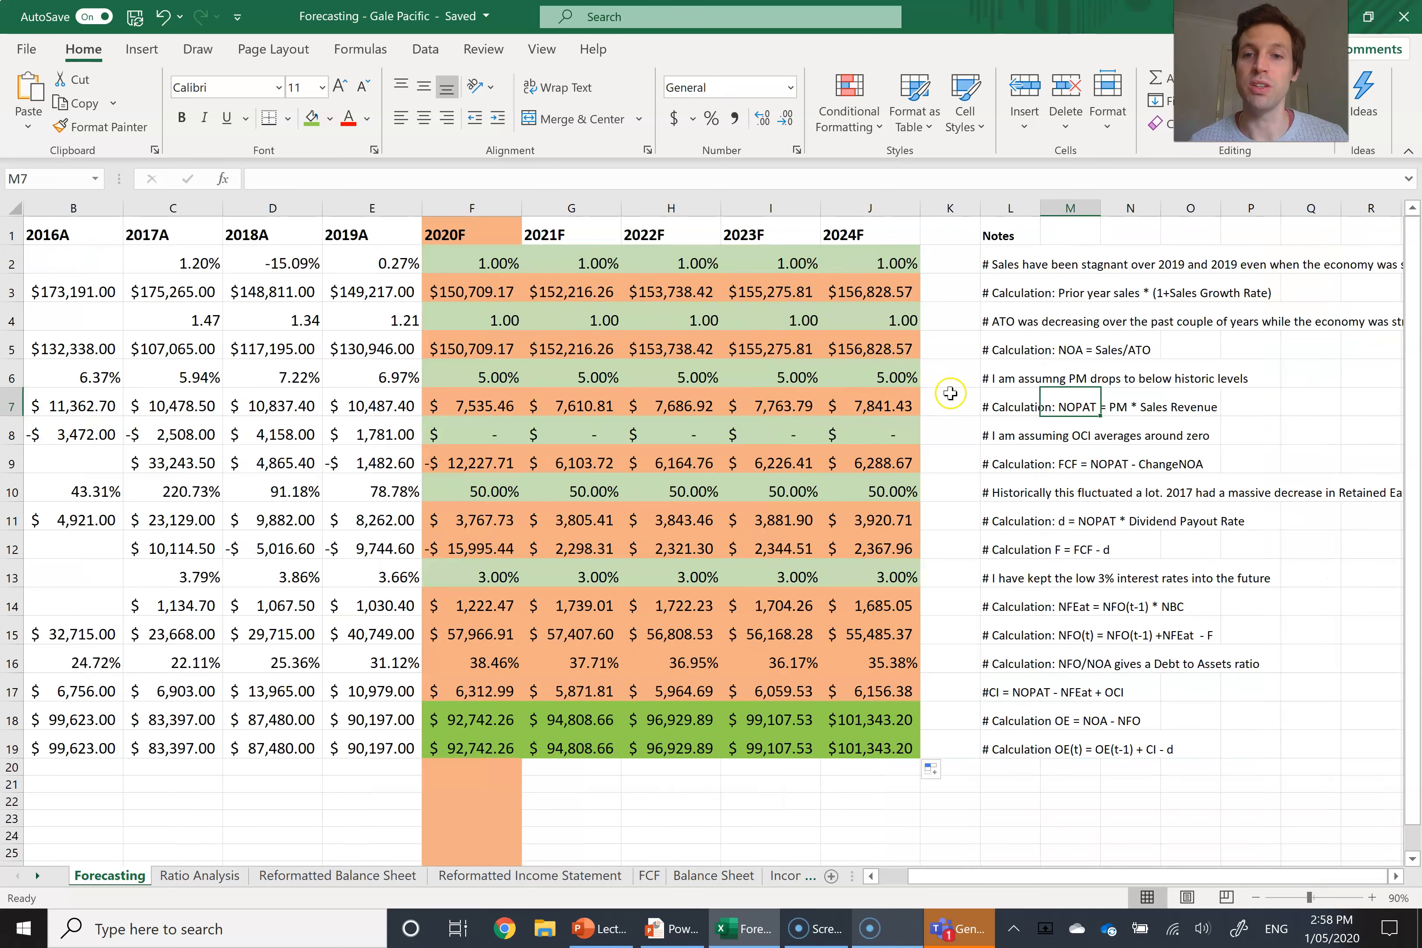
pyautogui.click(1010, 463)
pyautogui.click(871, 877)
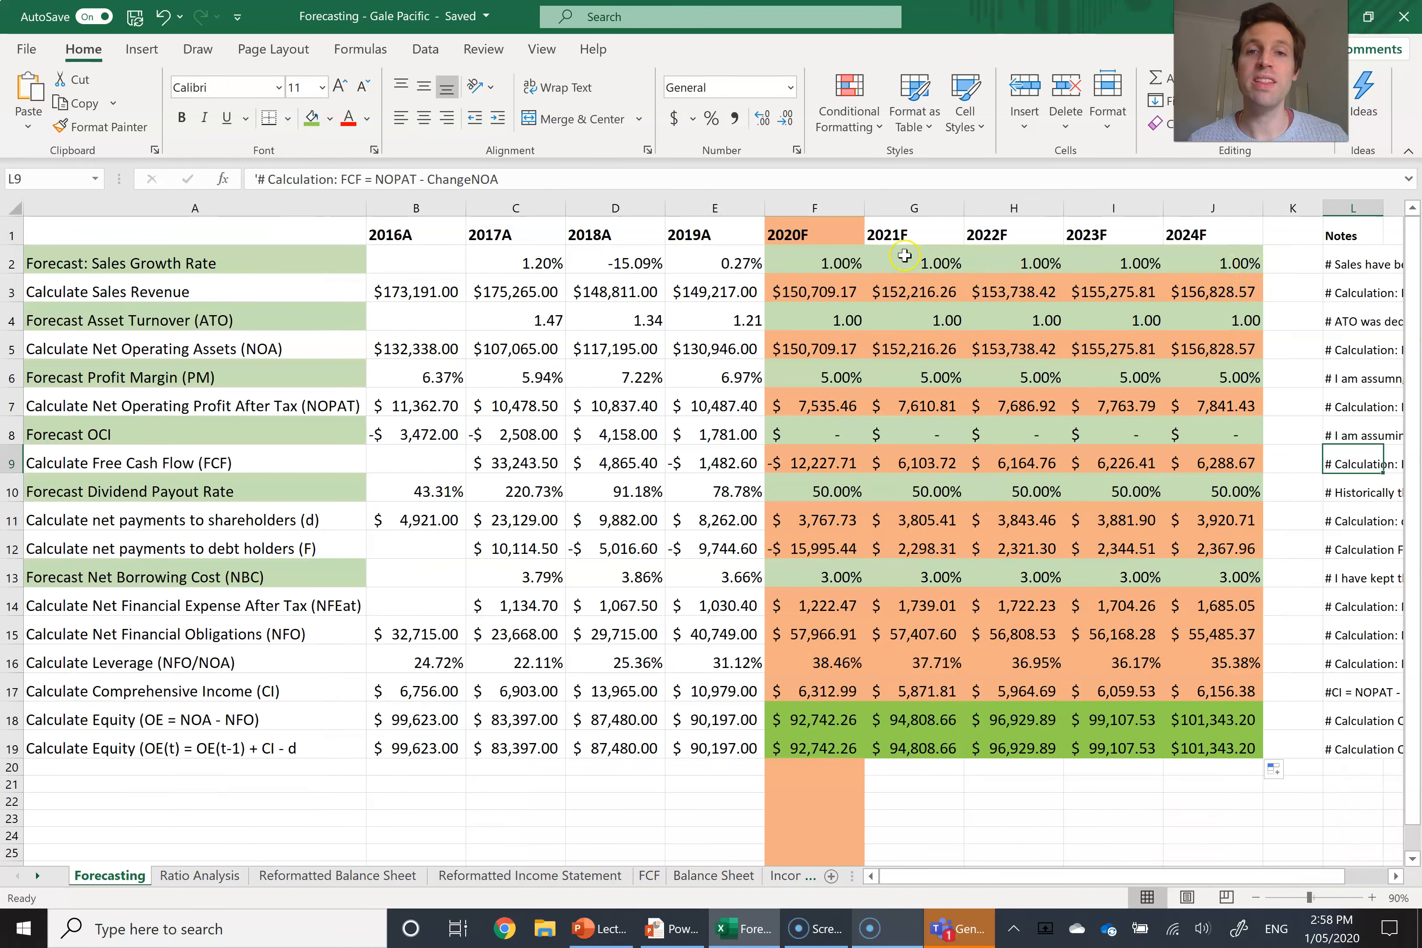
# Review the complete 2020F–2024F forecast columns, the 2024F equity and the comprehensive income row.
pyautogui.moveTo(820, 208); pyautogui.dragTo(1196, 197)
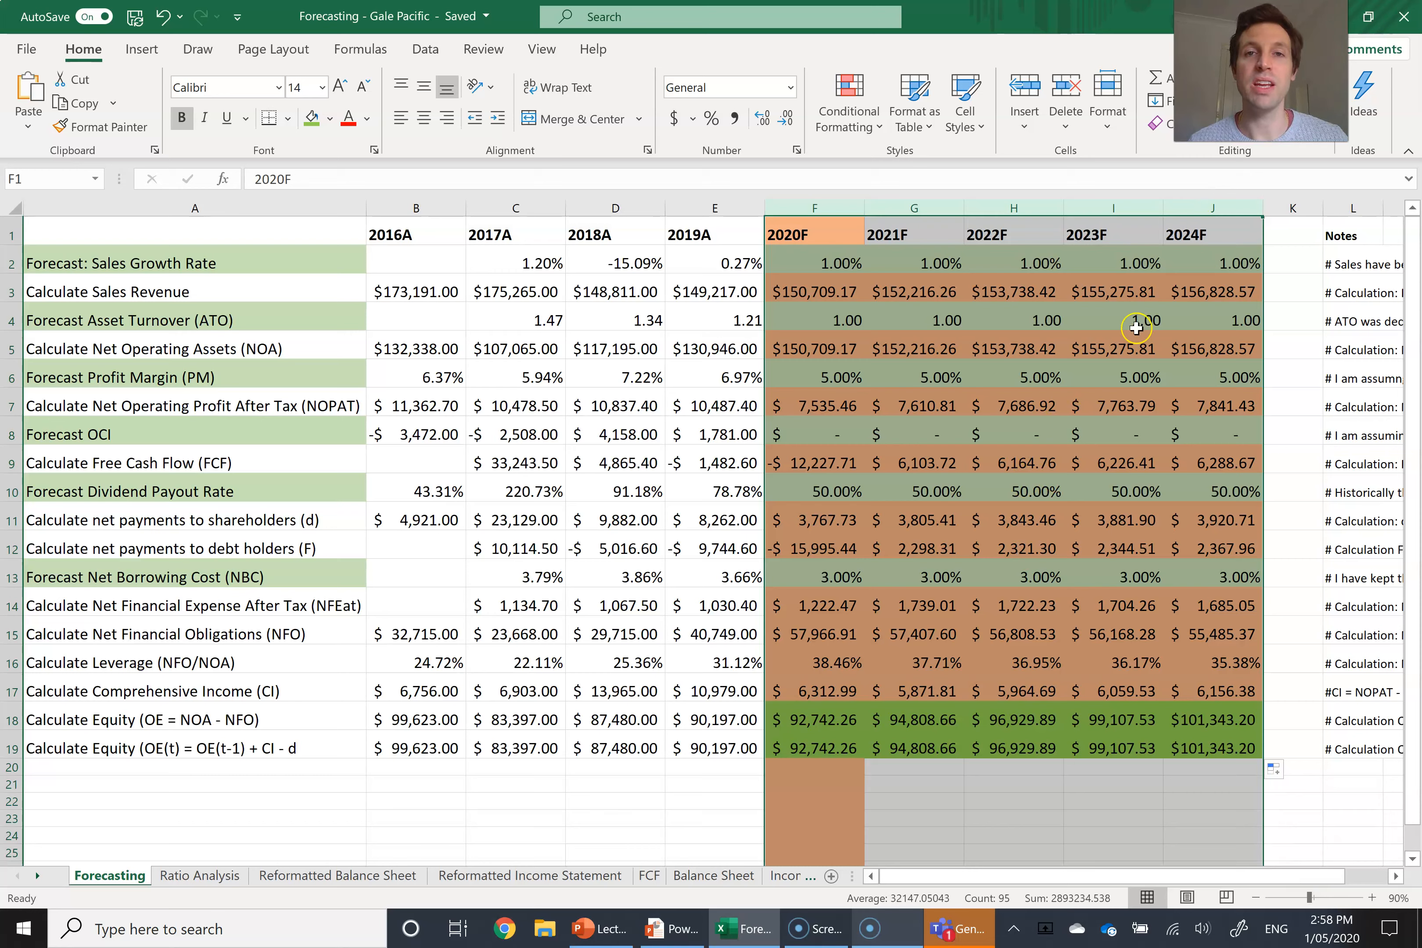
pyautogui.click(1210, 747)
pyautogui.moveTo(1210, 690); pyautogui.dragTo(829, 682)
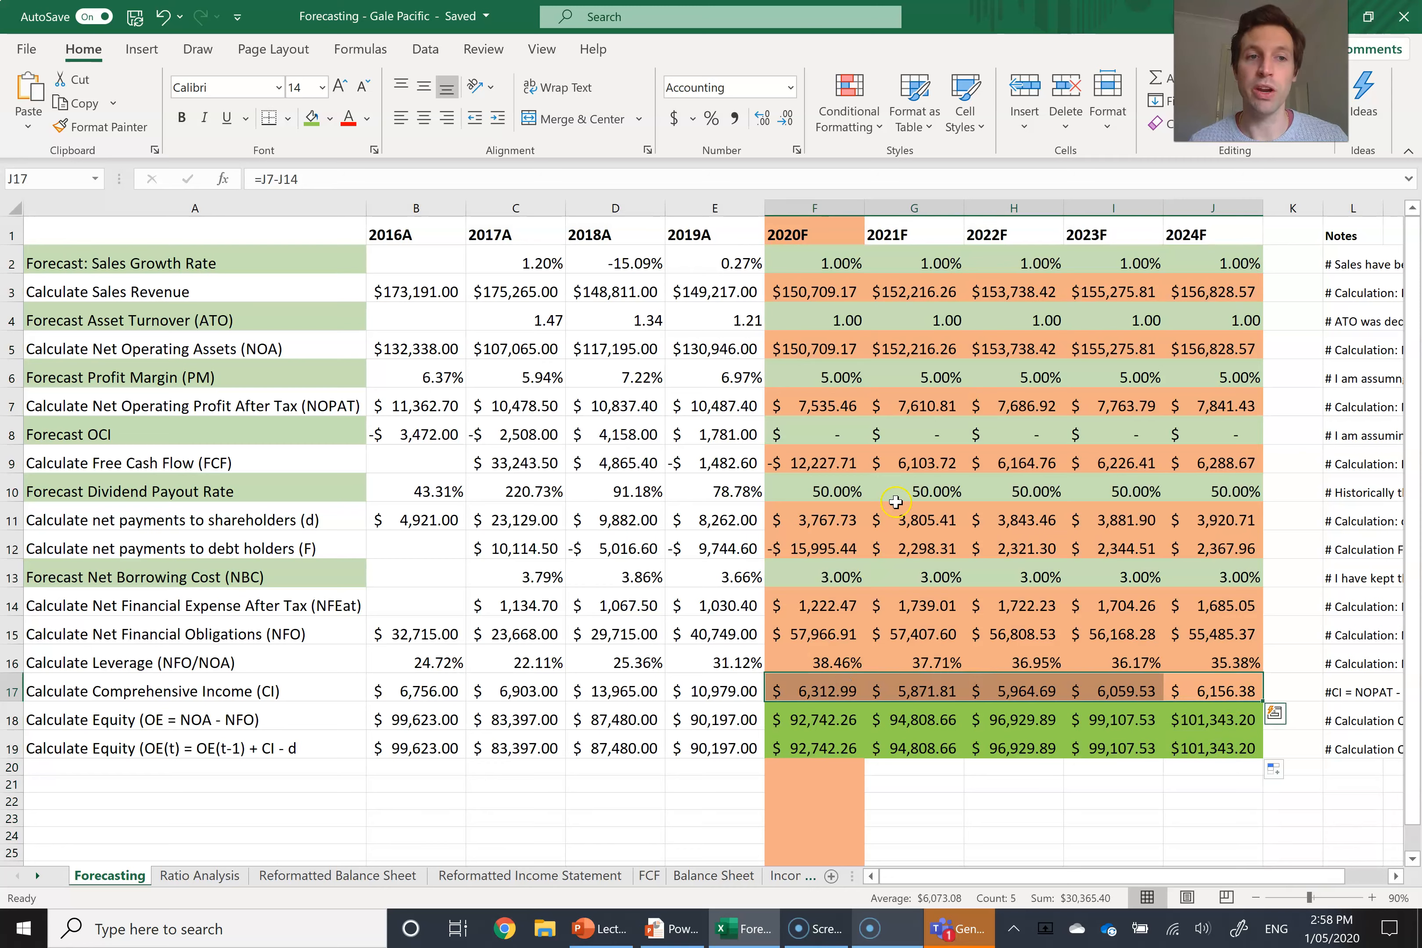